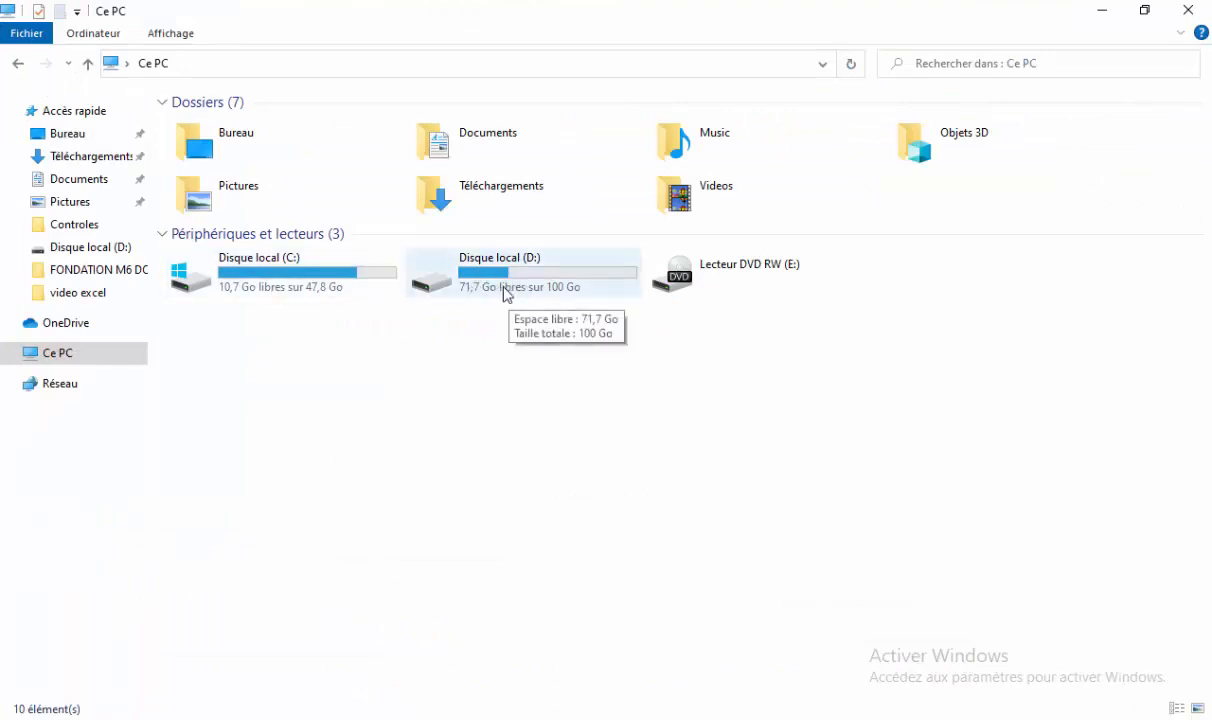
Create a folder on Disque local (D:) named with the student's full name followed by 2ASC.
{"action": "double_click", "coordinate": [519, 281]}
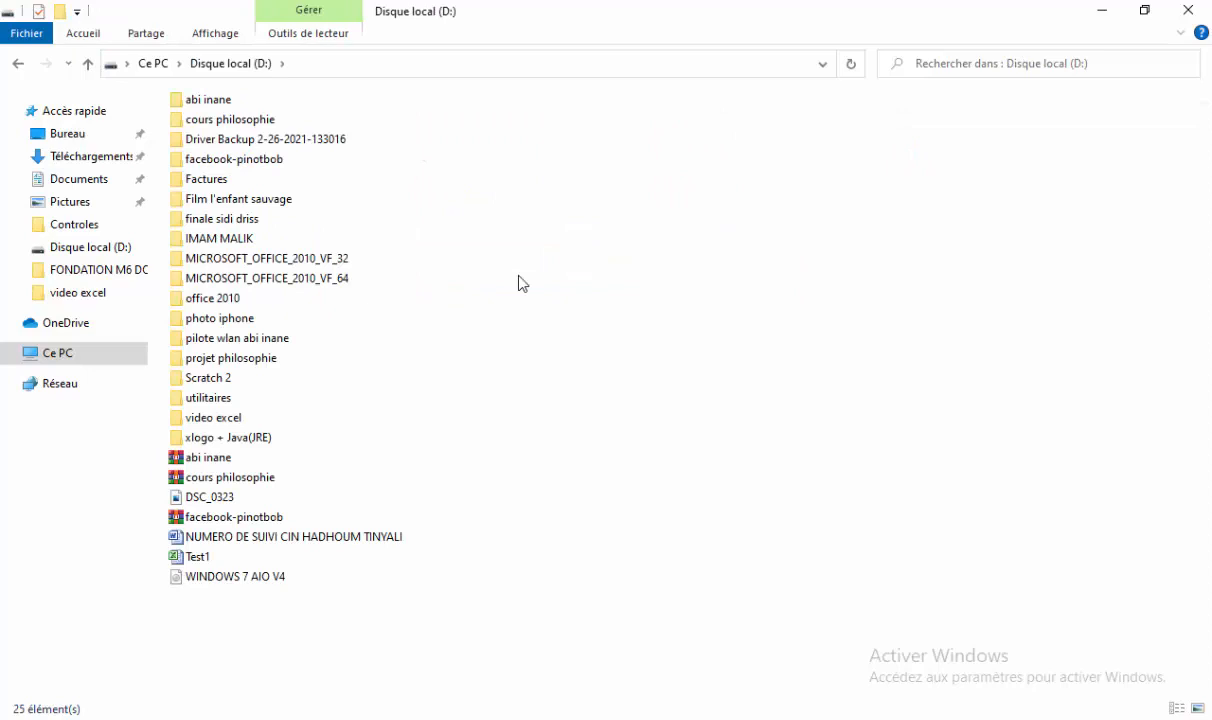
{"action": "right_click", "coordinate": [477, 195]}
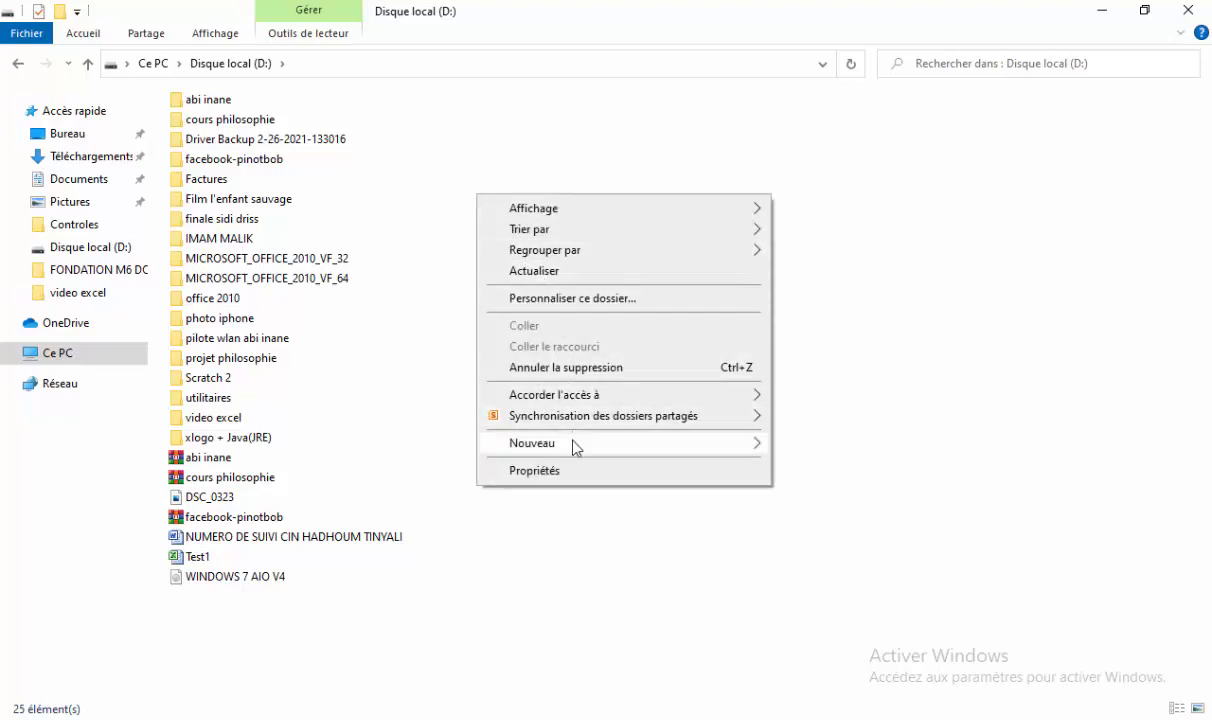
{"action": "mouse_move", "coordinate": [585, 446]}
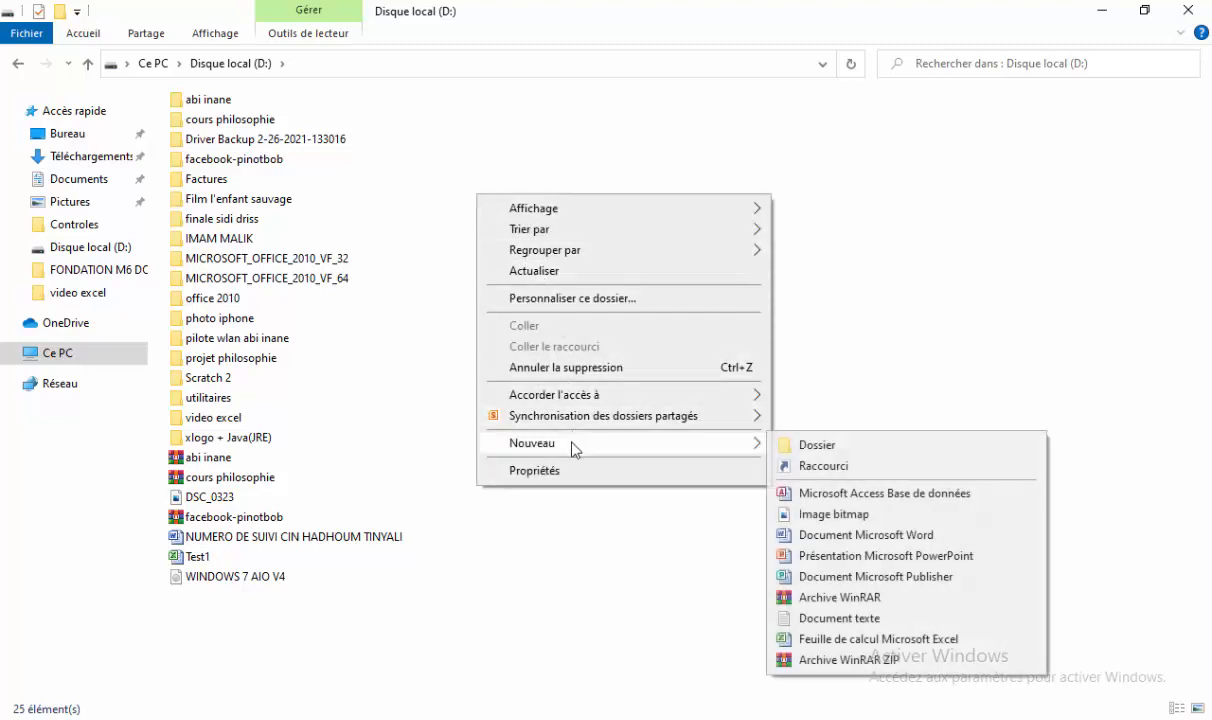
{"action": "left_click", "coordinate": [805, 446]}
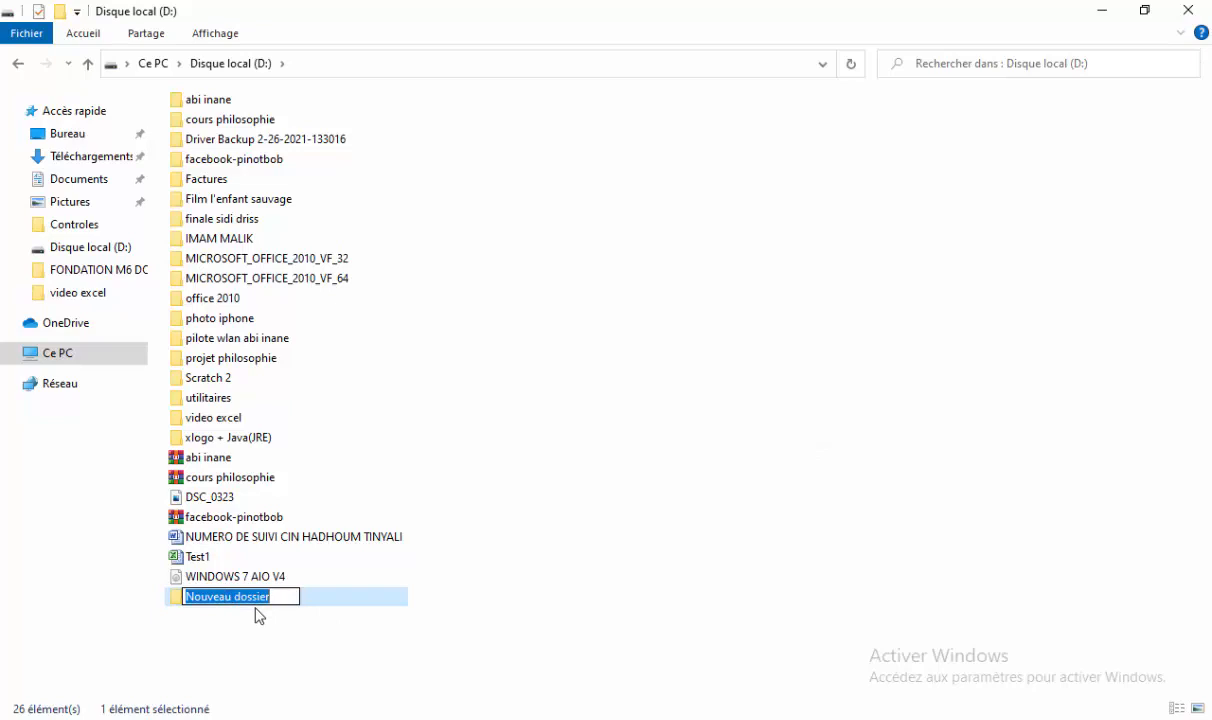
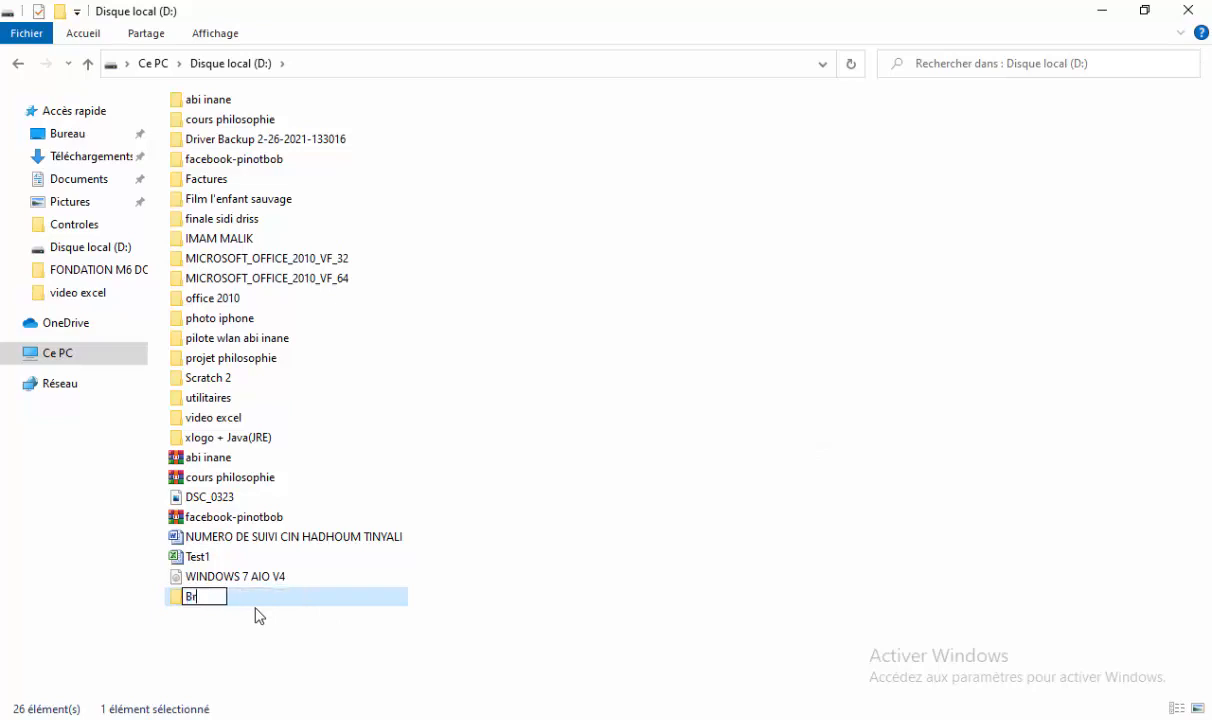
{"action": "type", "text": "ASC"}
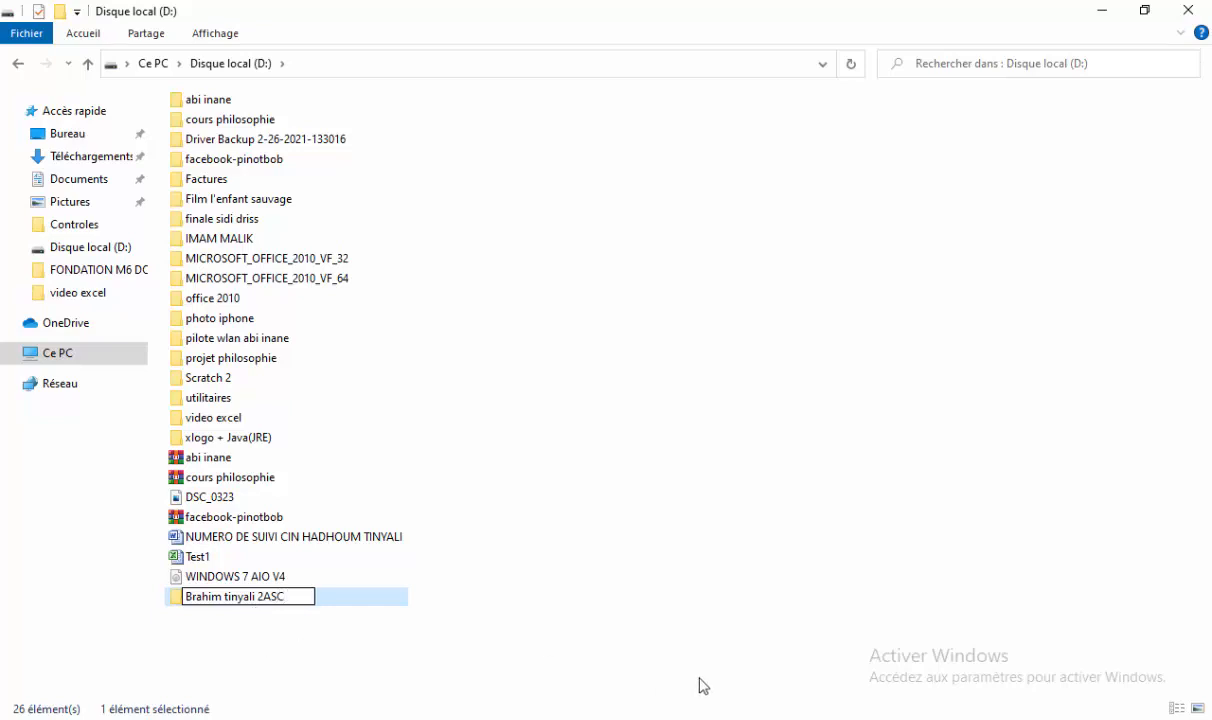
{"action": "key", "text": "Return"}
{"action": "key", "text": "Return"}
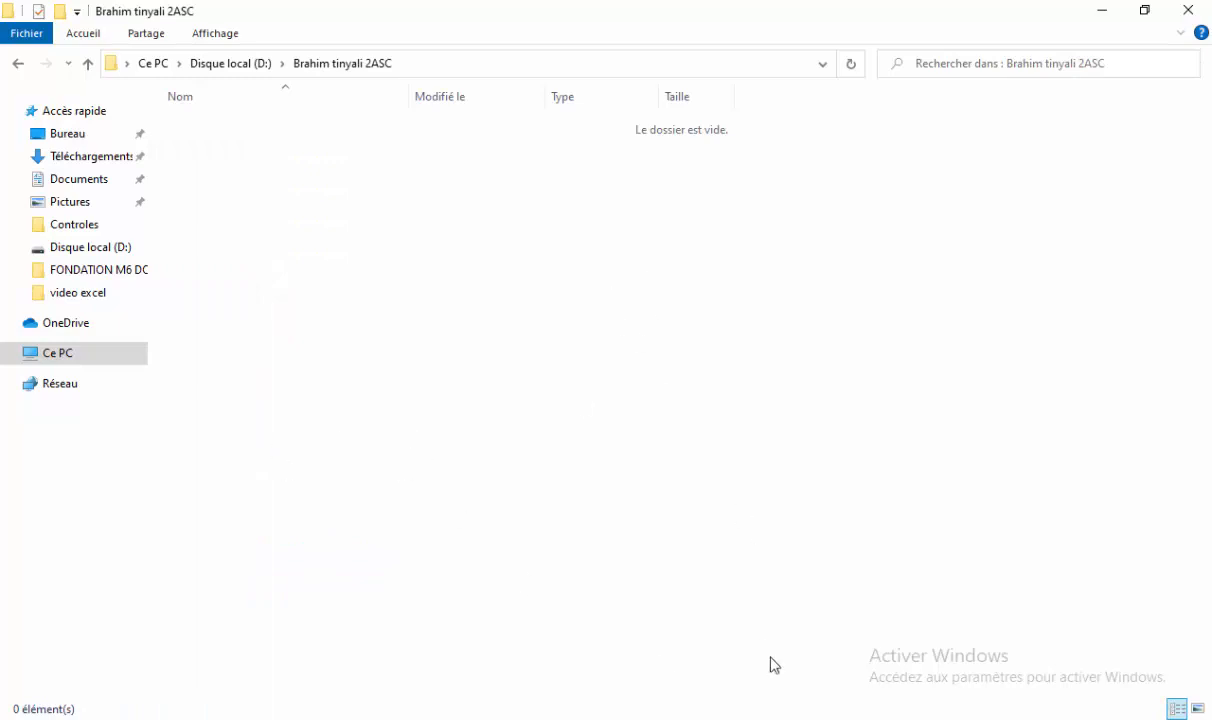
After checking the Word instructions, add a subfolder named 'Documents perso' inside the student's folder.
{"action": "key", "text": "alt+Tab"}
{"action": "right_click", "coordinate": [491, 331]}
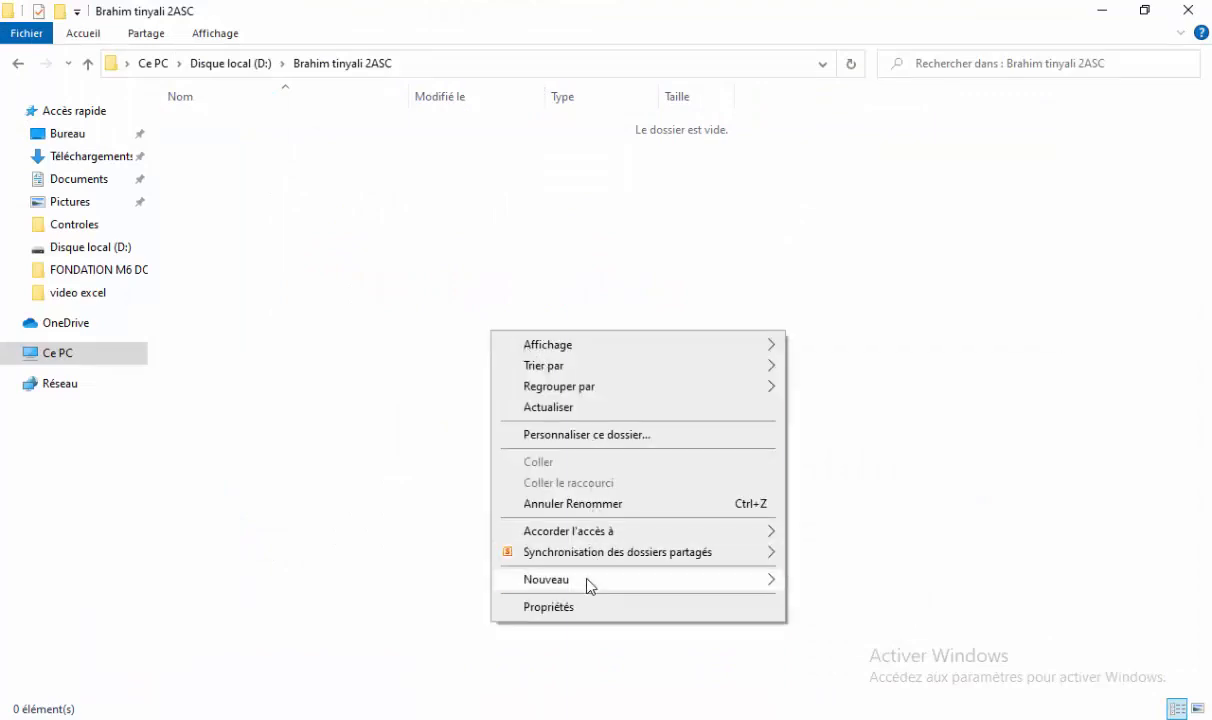
{"action": "mouse_move", "coordinate": [590, 582]}
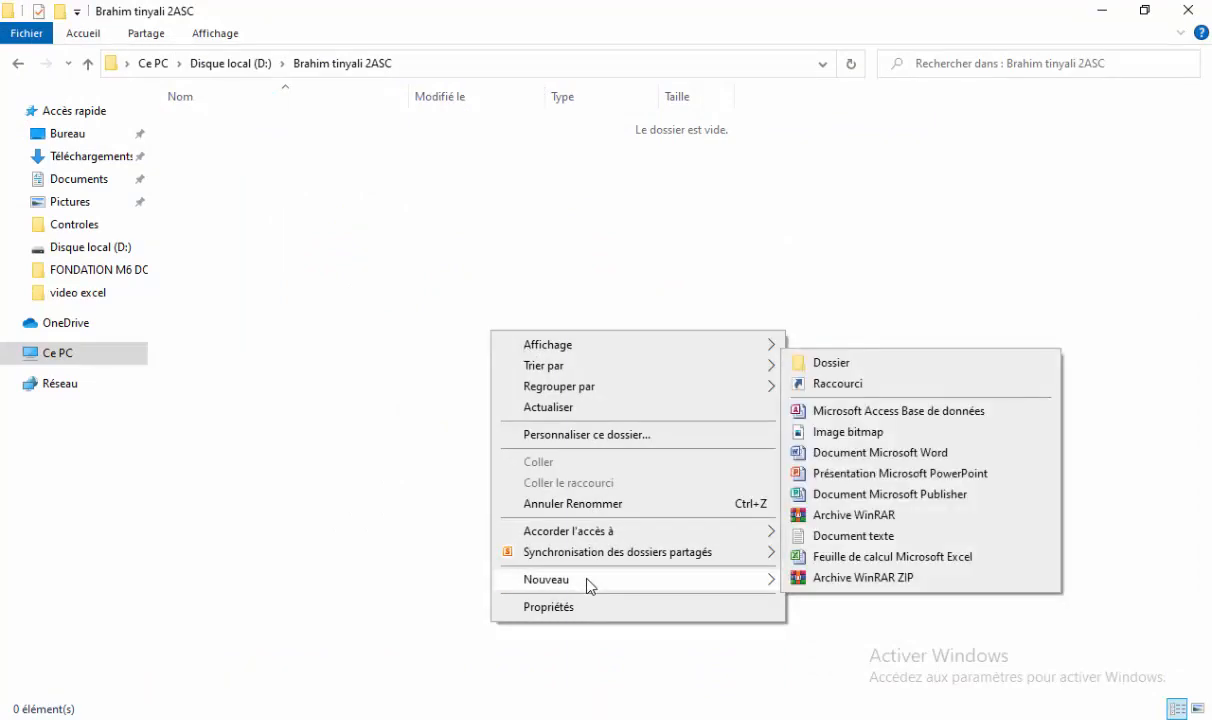
{"action": "left_click", "coordinate": [899, 366]}
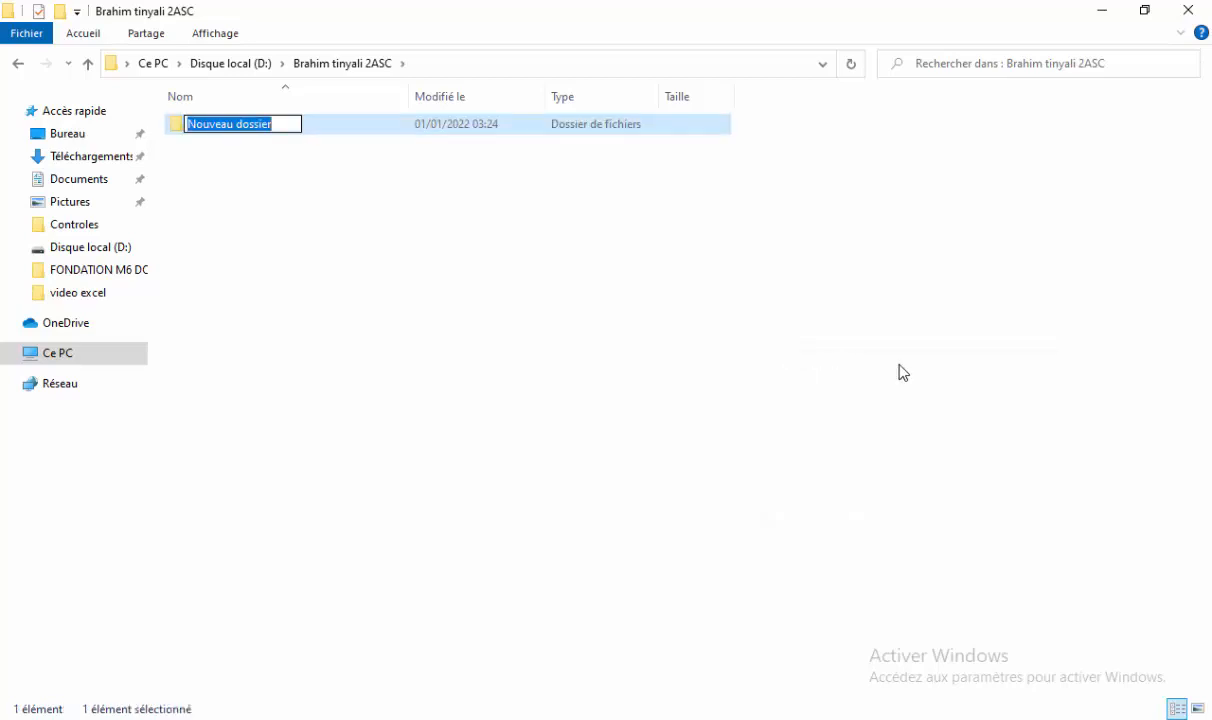
{"action": "type", "text": "Doc"}
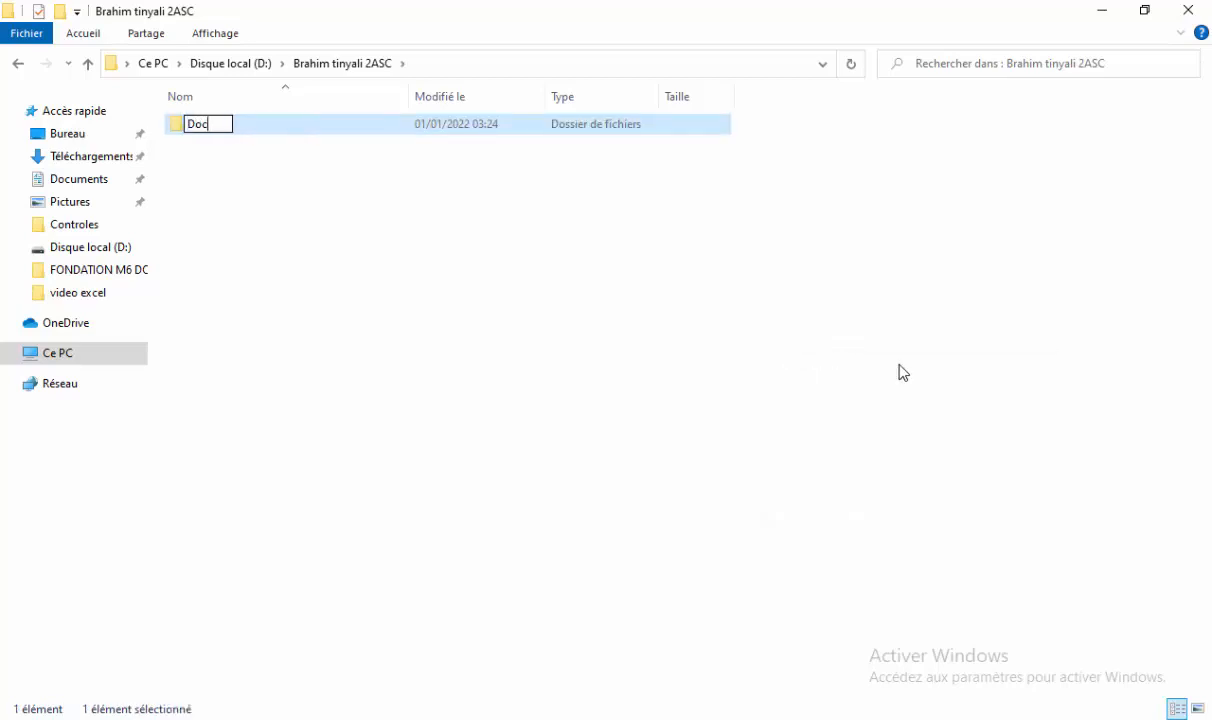
{"action": "type", "text": "uments"}
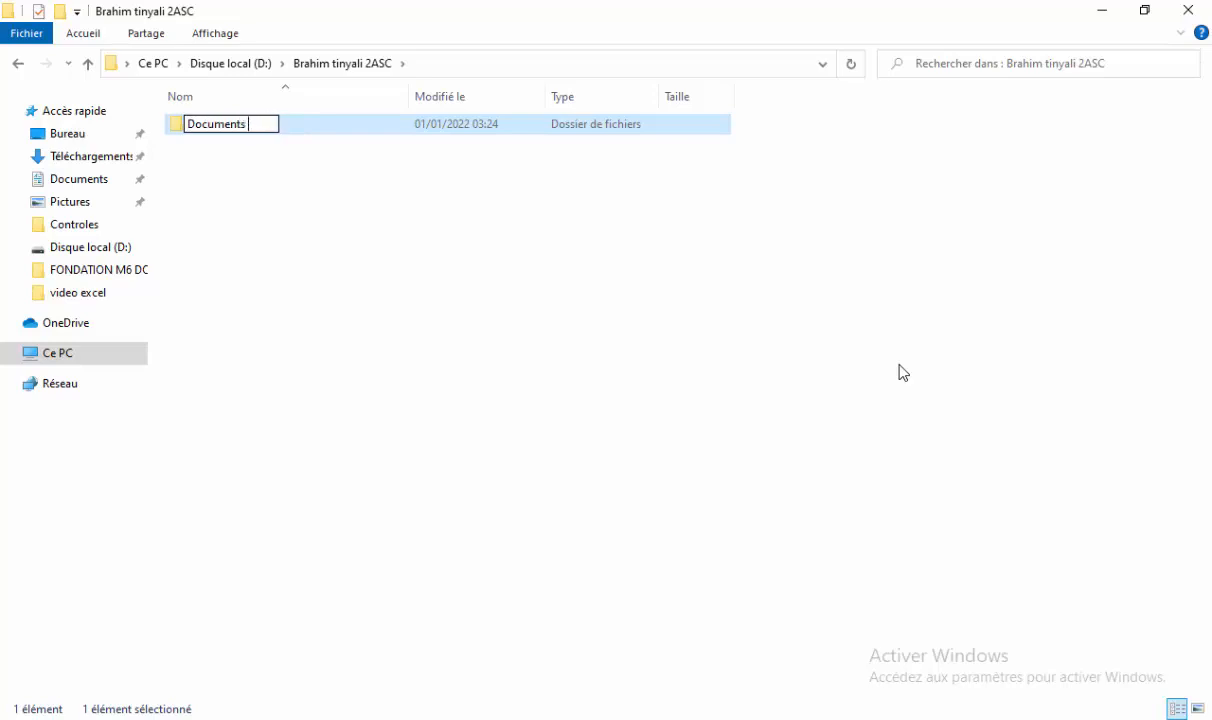
{"action": "type", "text": " perso"}
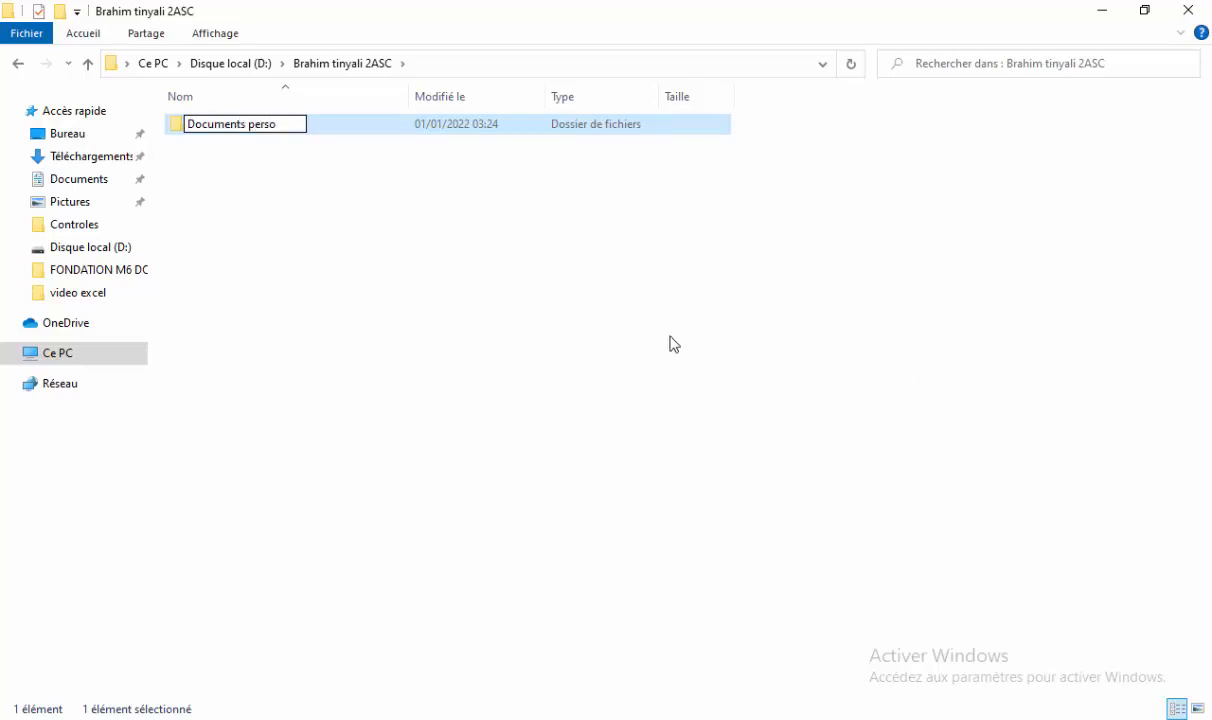
{"action": "left_click", "coordinate": [670, 344]}
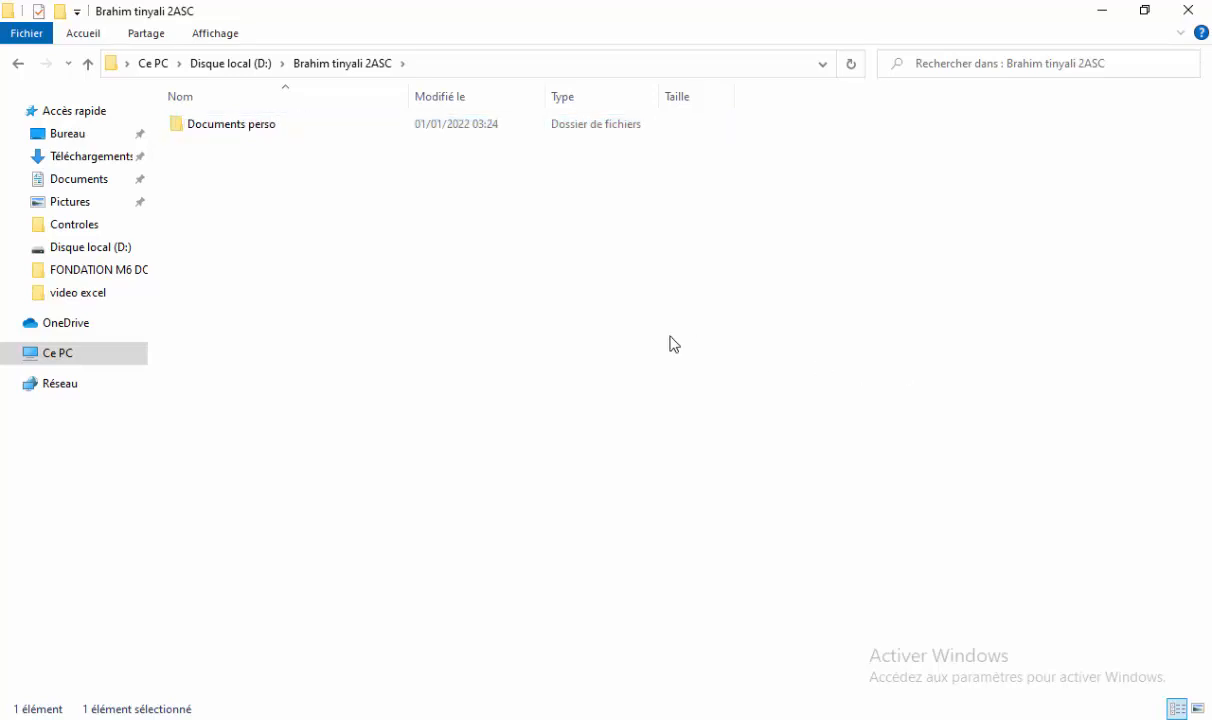
Add a second subfolder 'Images perso' beside Documents perso and return to the Word instructions.
{"action": "right_click", "coordinate": [462, 325]}
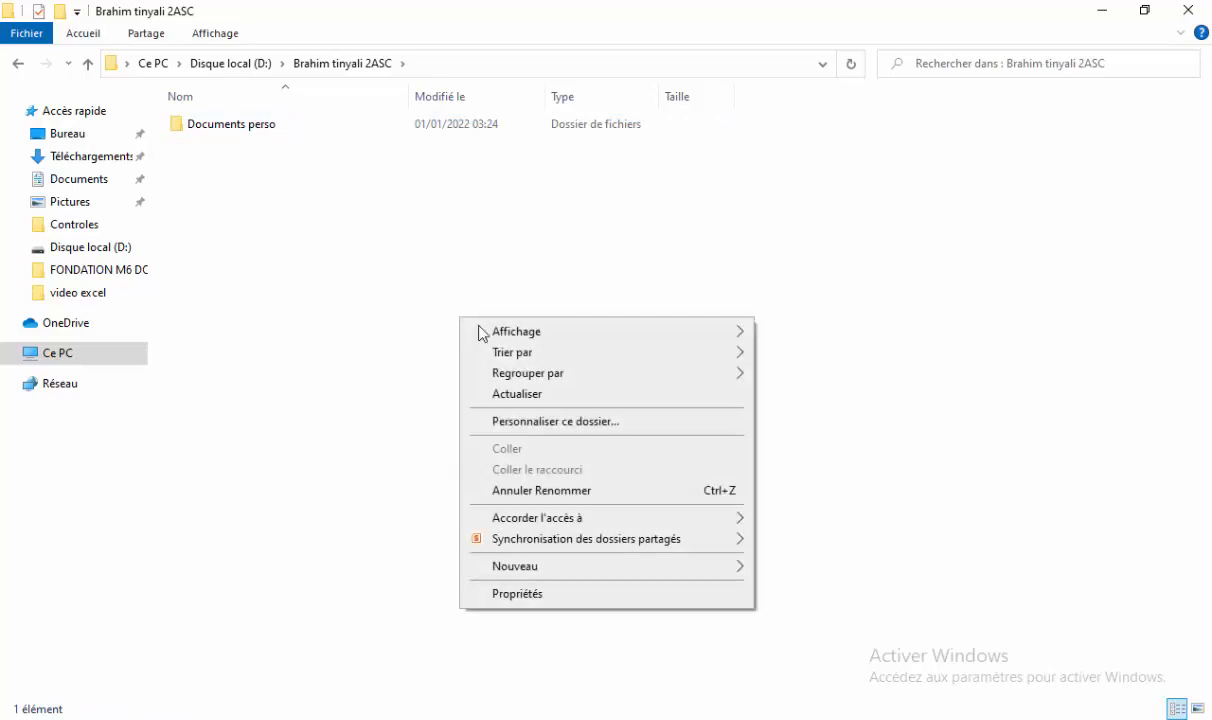
{"action": "mouse_move", "coordinate": [553, 565]}
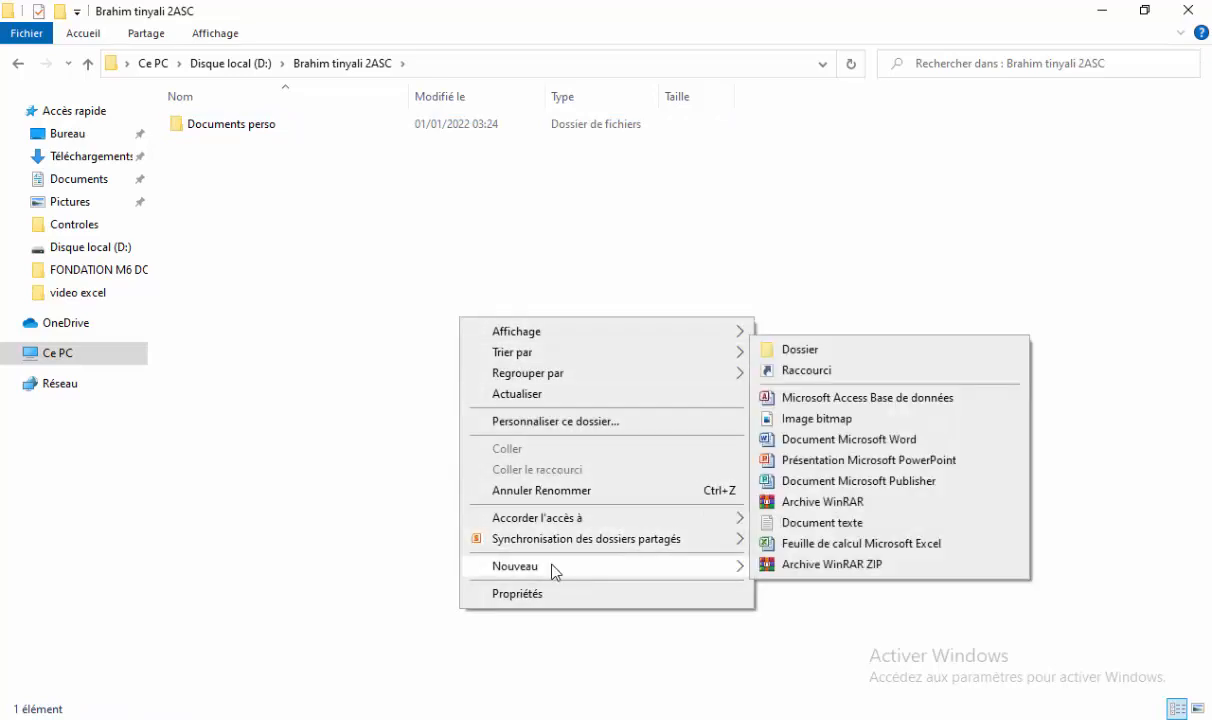
{"action": "left_click", "coordinate": [888, 350]}
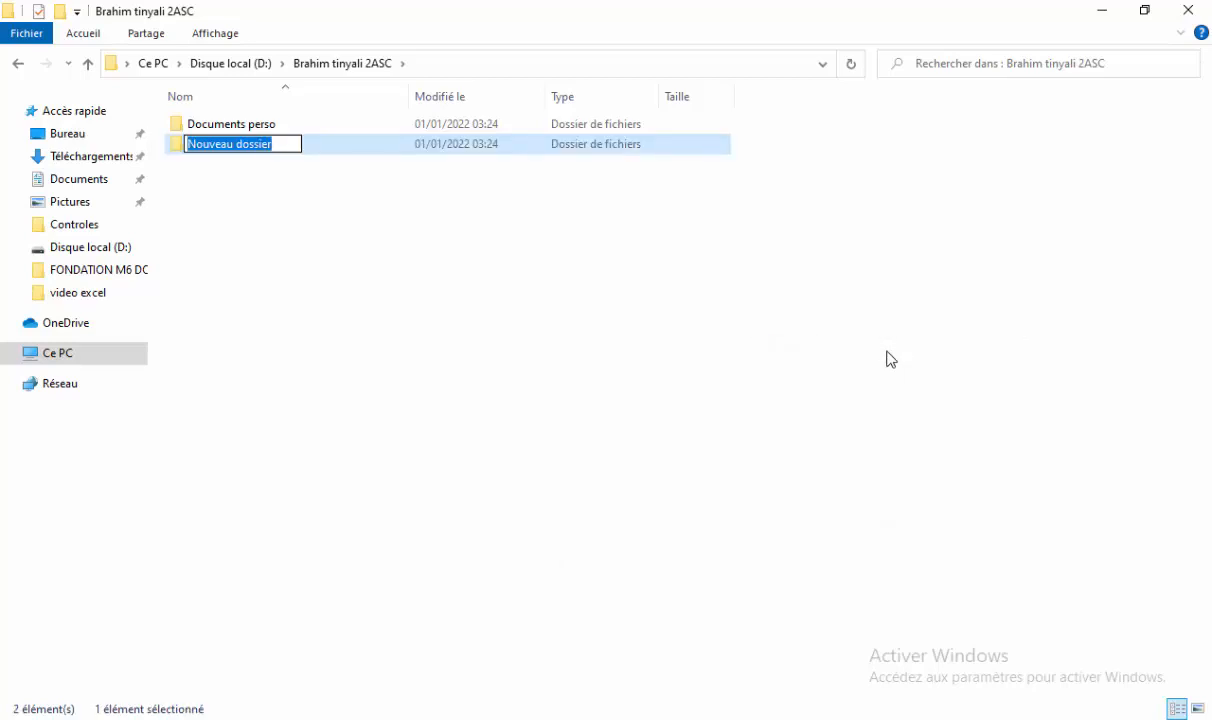
{"action": "type", "text": "I"}
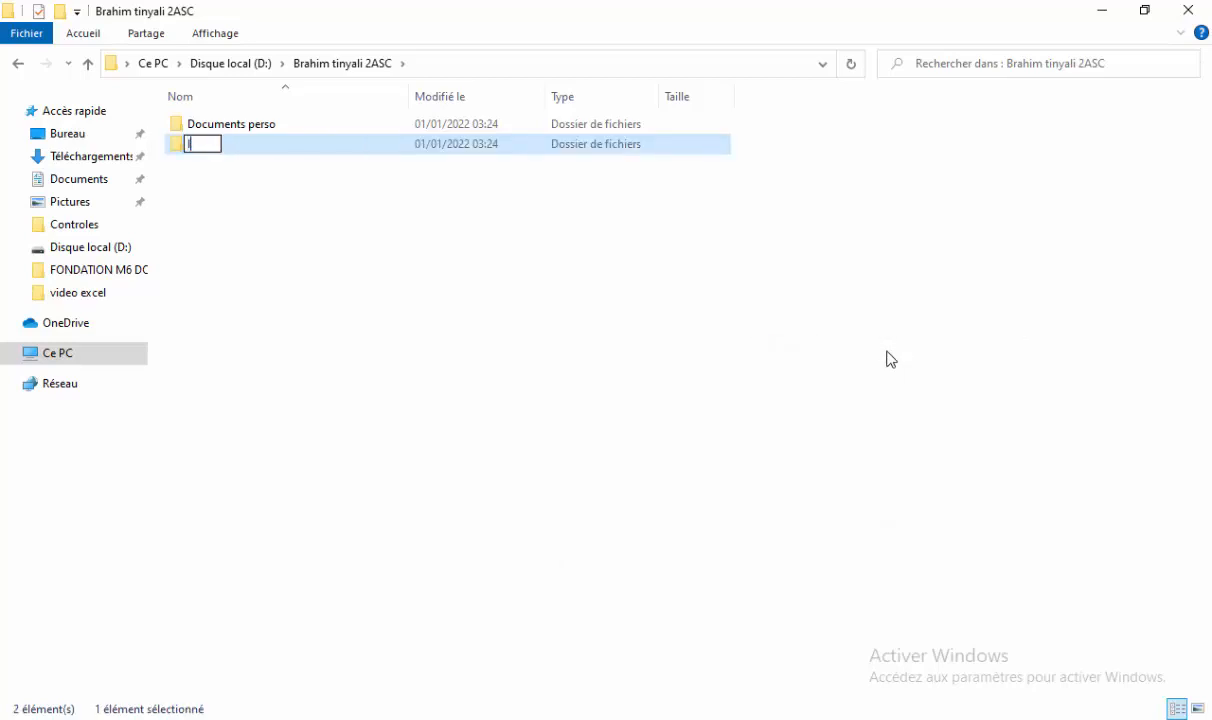
{"action": "type", "text": "mages perso"}
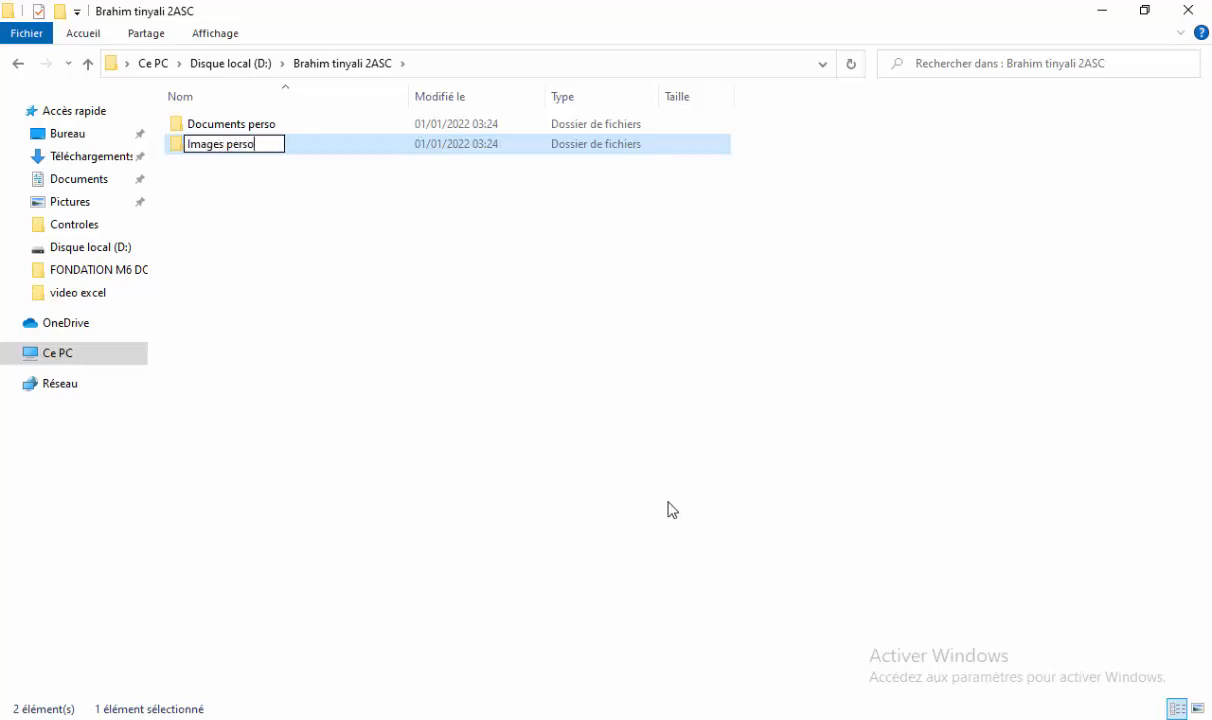
{"action": "left_click", "coordinate": [765, 718]}
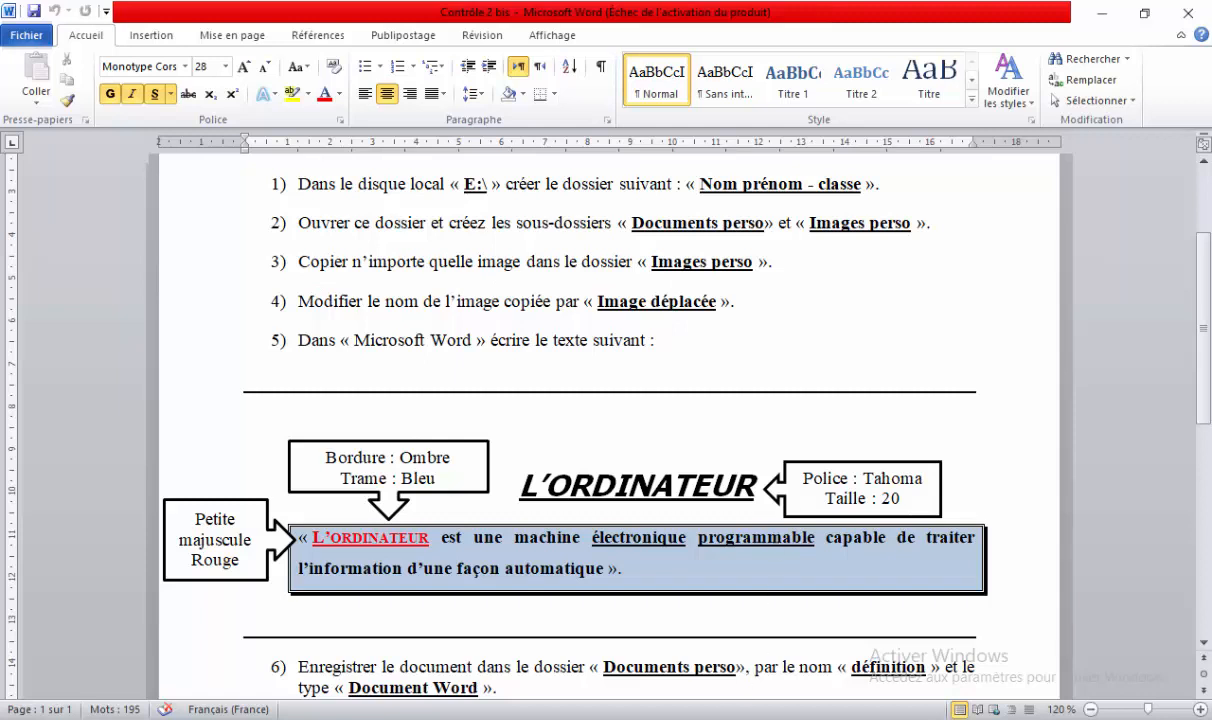
Search Téléchargements, Documents and Pictures for an image, checking Images enregistrées and Pellicule, then select clavier 1.
{"action": "left_click", "coordinate": [528, 718]}
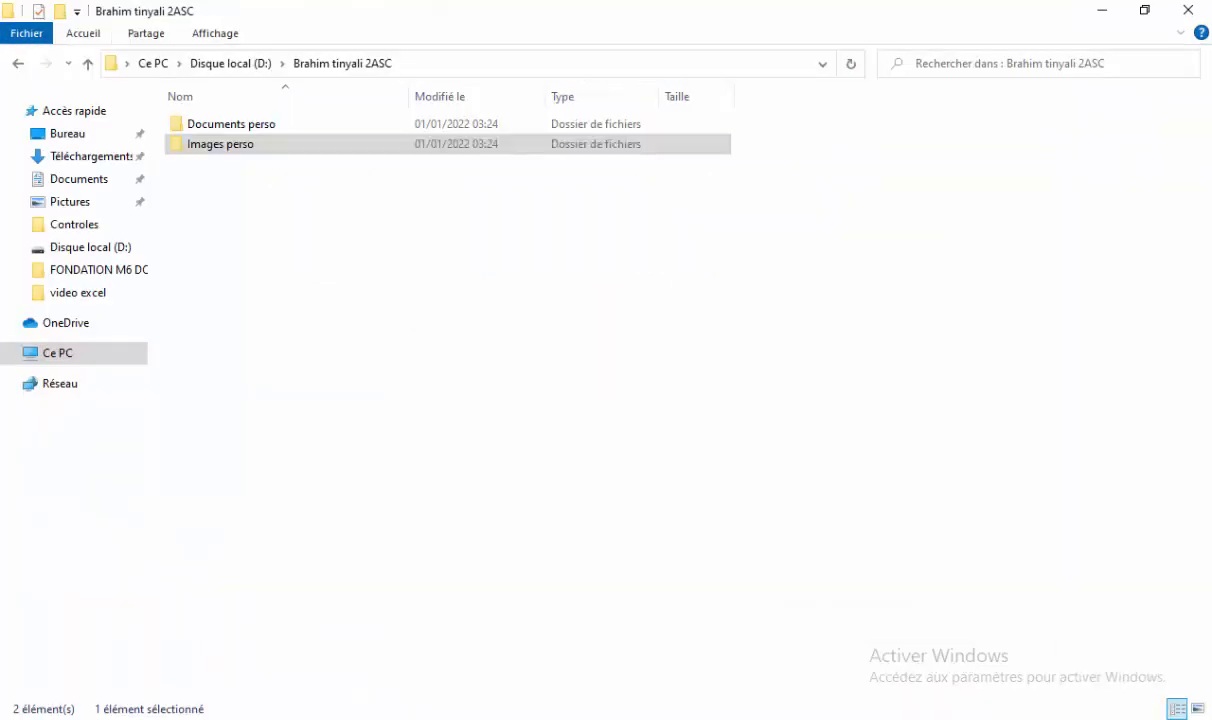
{"action": "double_click", "coordinate": [247, 146]}
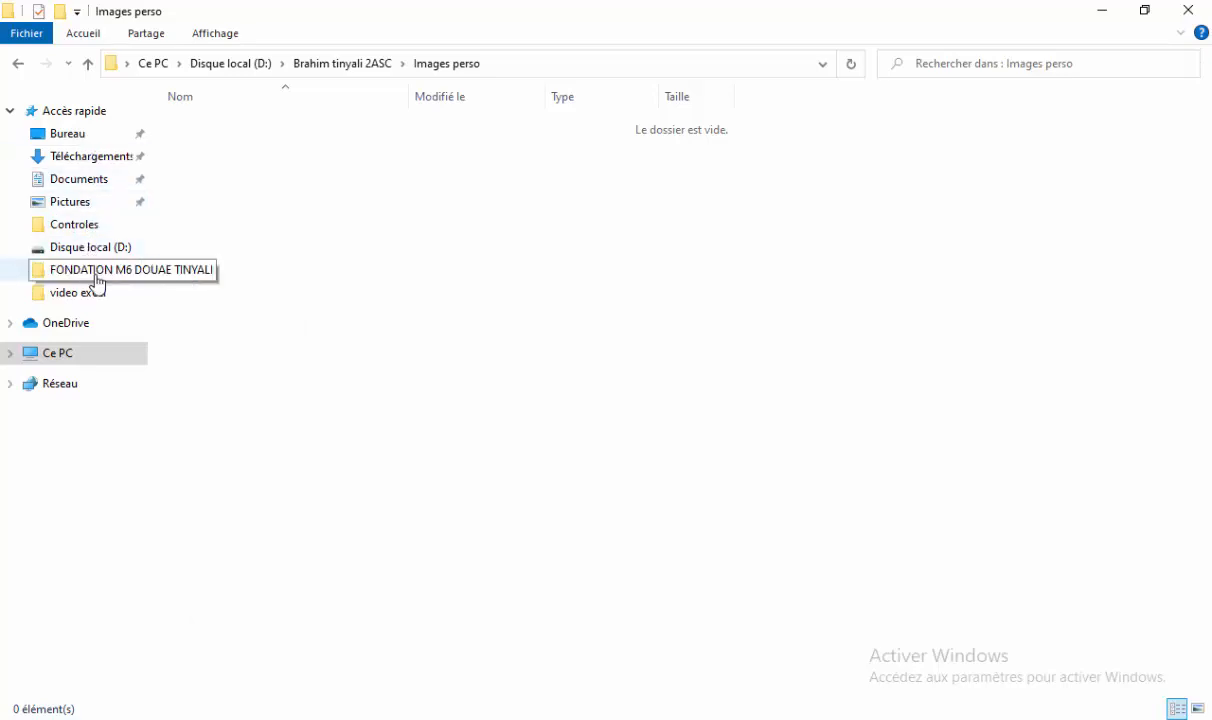
{"action": "left_click", "coordinate": [95, 160]}
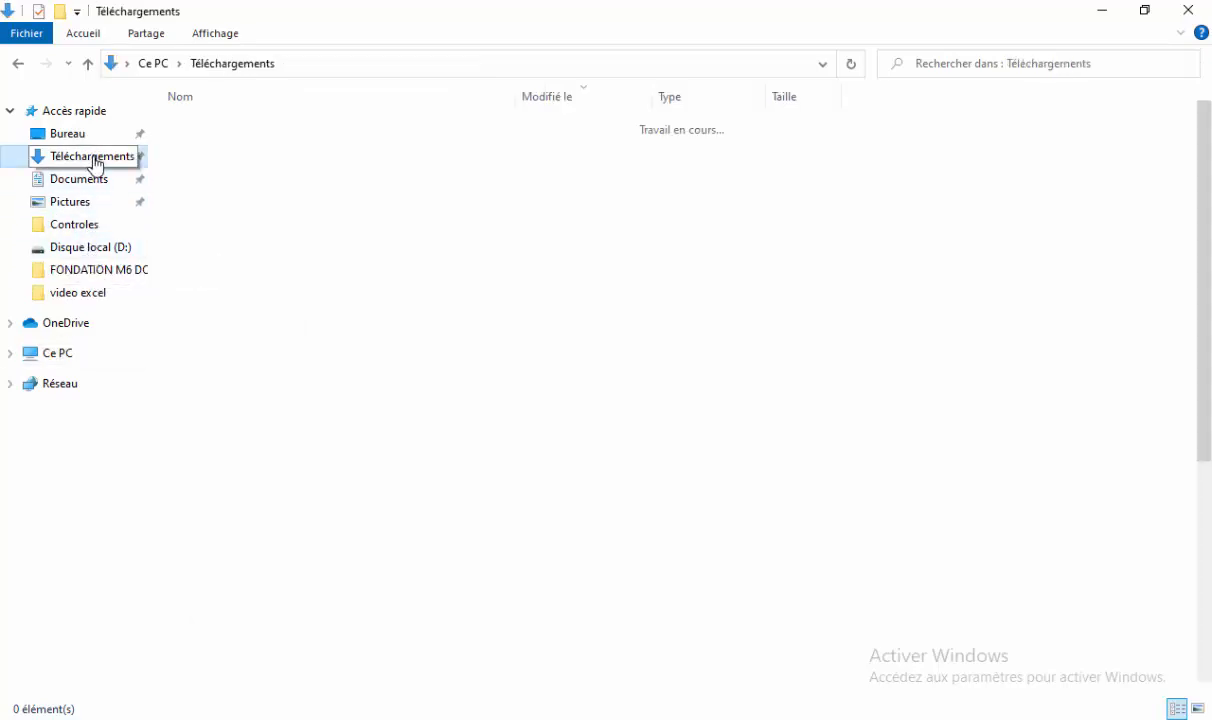
{"action": "left_click", "coordinate": [84, 186]}
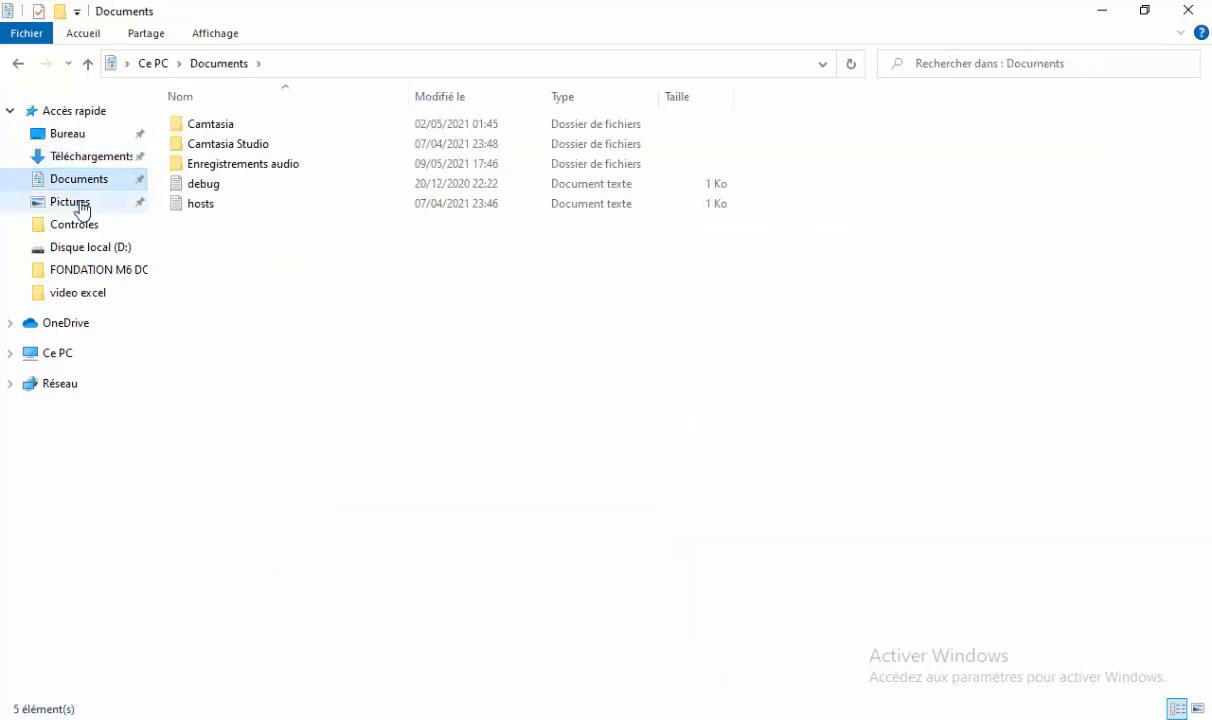
{"action": "left_click", "coordinate": [82, 204]}
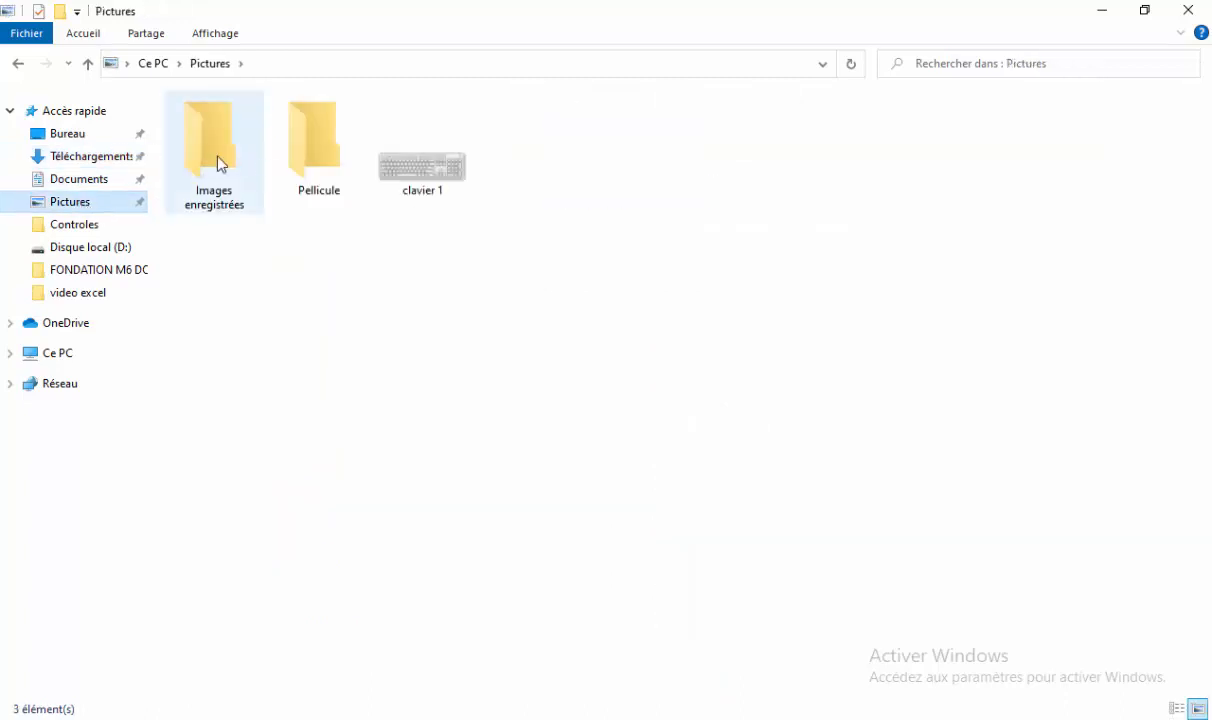
{"action": "double_click", "coordinate": [205, 148]}
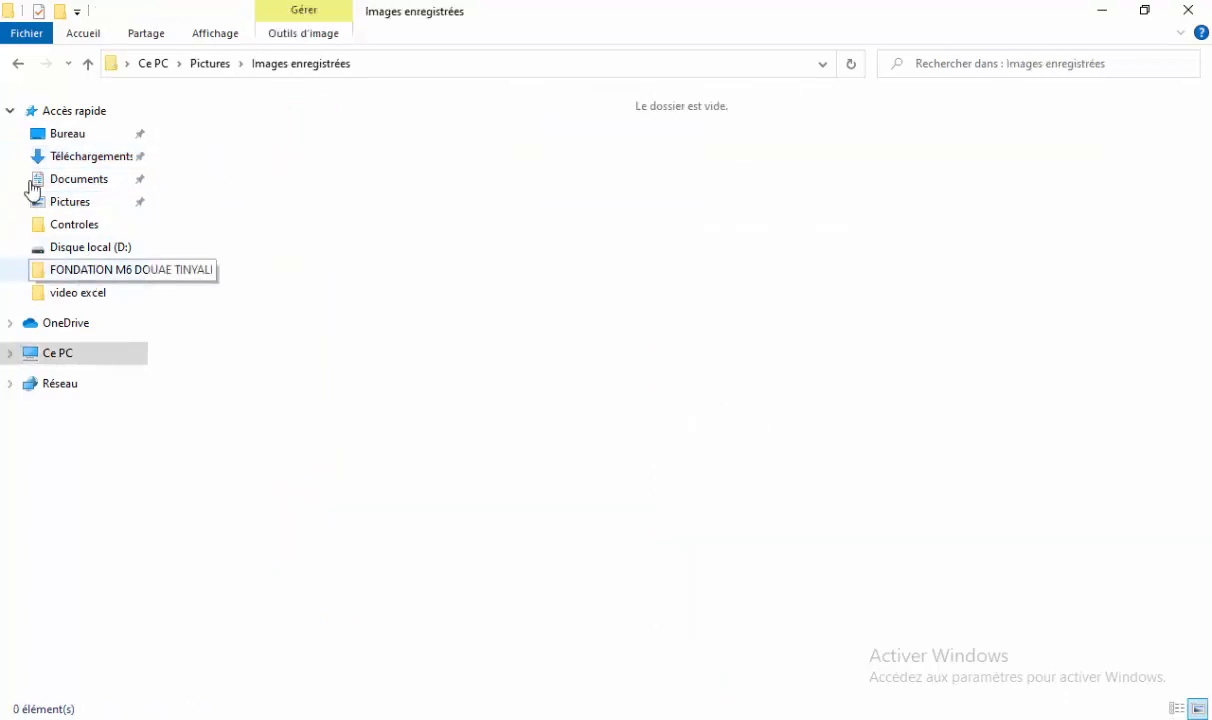
{"action": "left_click", "coordinate": [15, 65]}
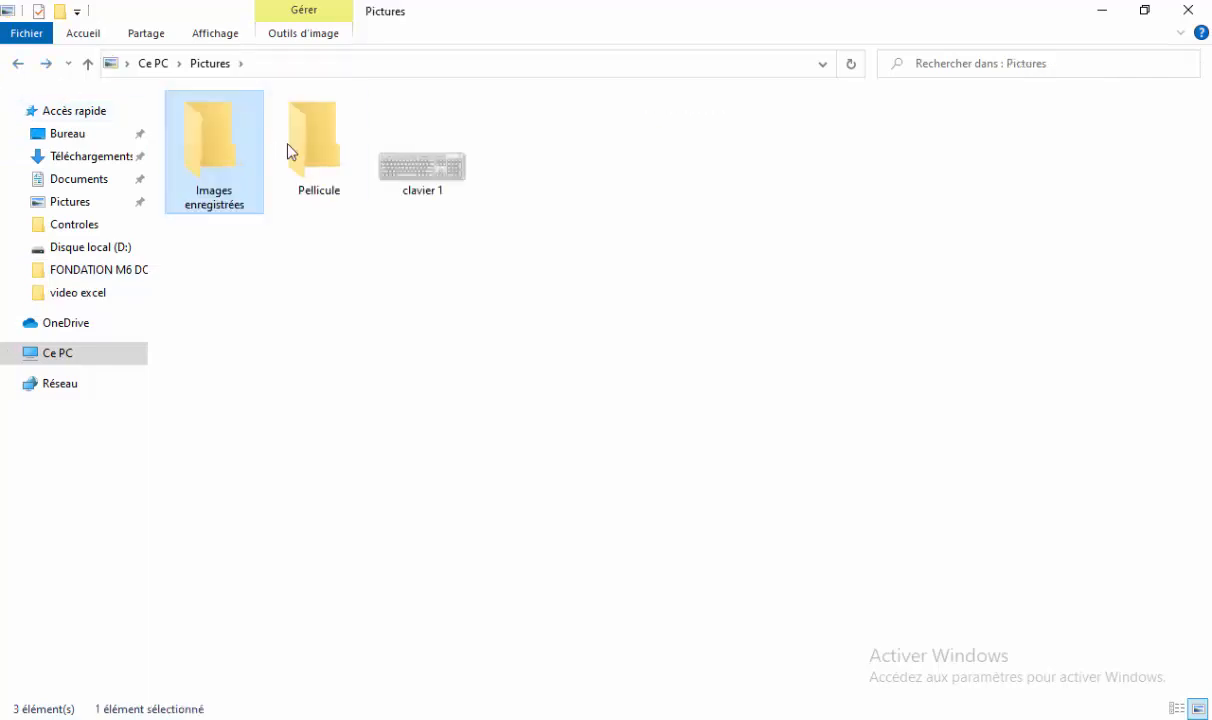
{"action": "double_click", "coordinate": [335, 154]}
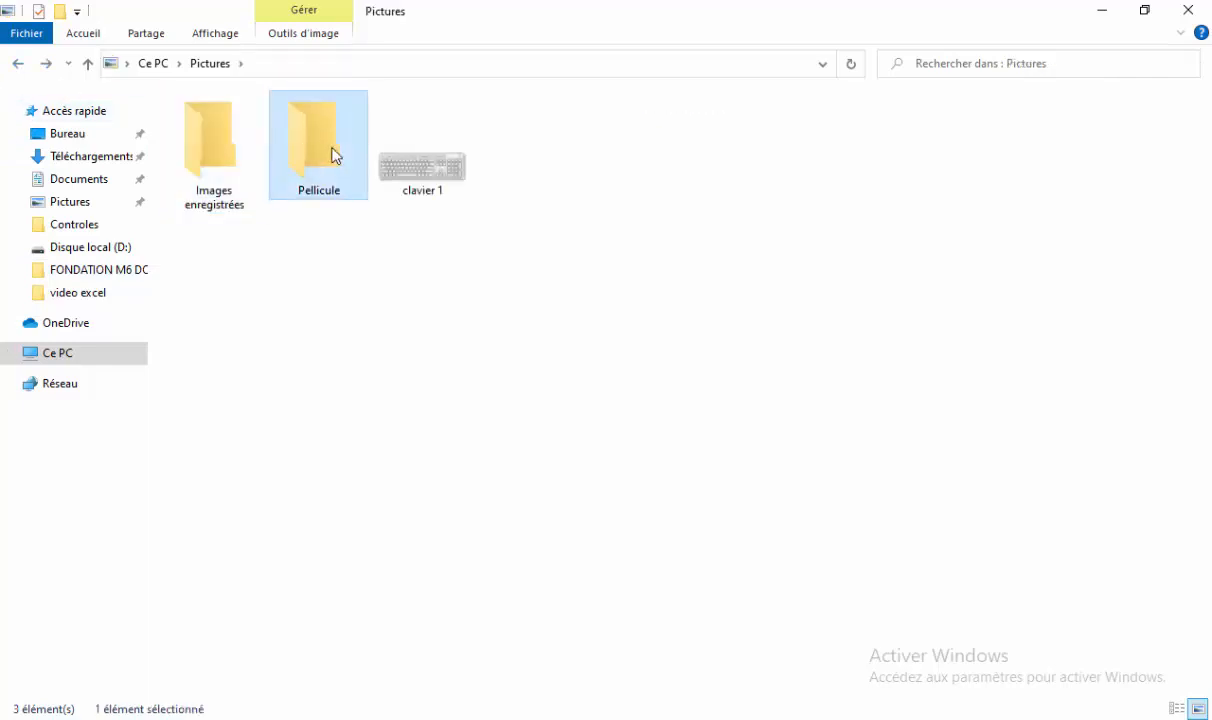
{"action": "left_click", "coordinate": [18, 66]}
{"action": "left_click", "coordinate": [434, 169]}
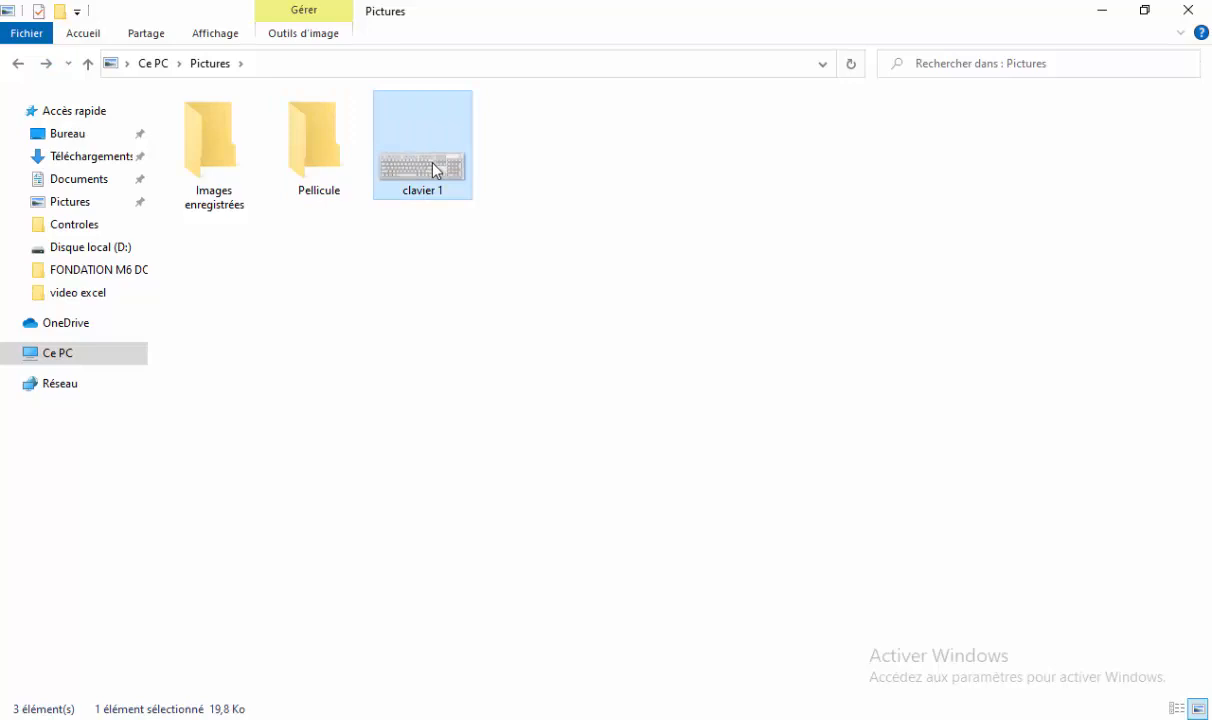
Copy clavier 1 and paste it into Images perso in the class folder on D:, then return to Word.
{"action": "right_click", "coordinate": [434, 168]}
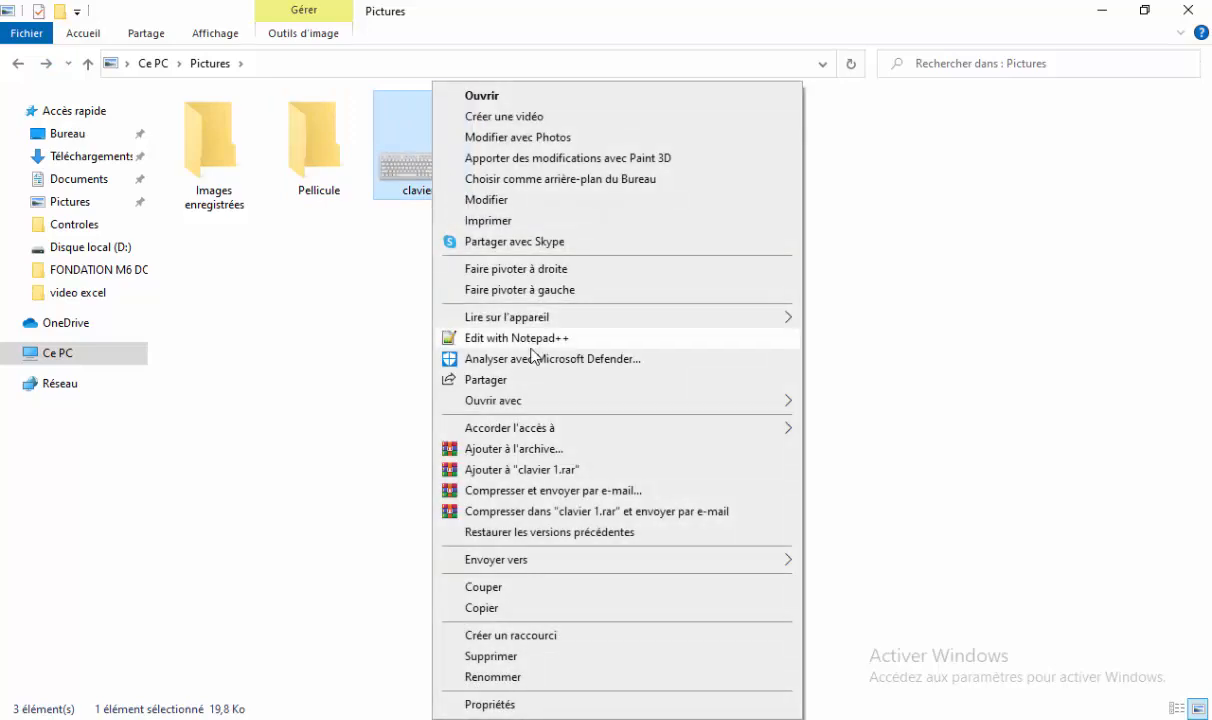
{"action": "left_click", "coordinate": [521, 608]}
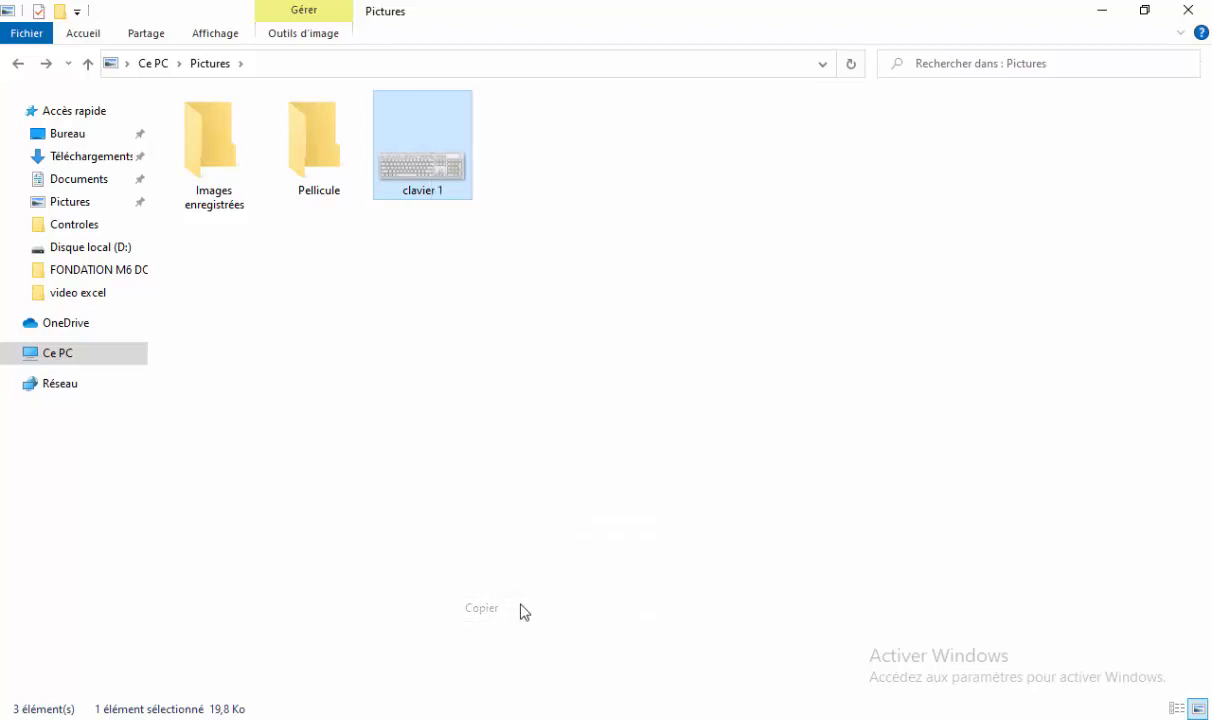
{"action": "left_click", "coordinate": [55, 355]}
{"action": "left_click", "coordinate": [549, 281]}
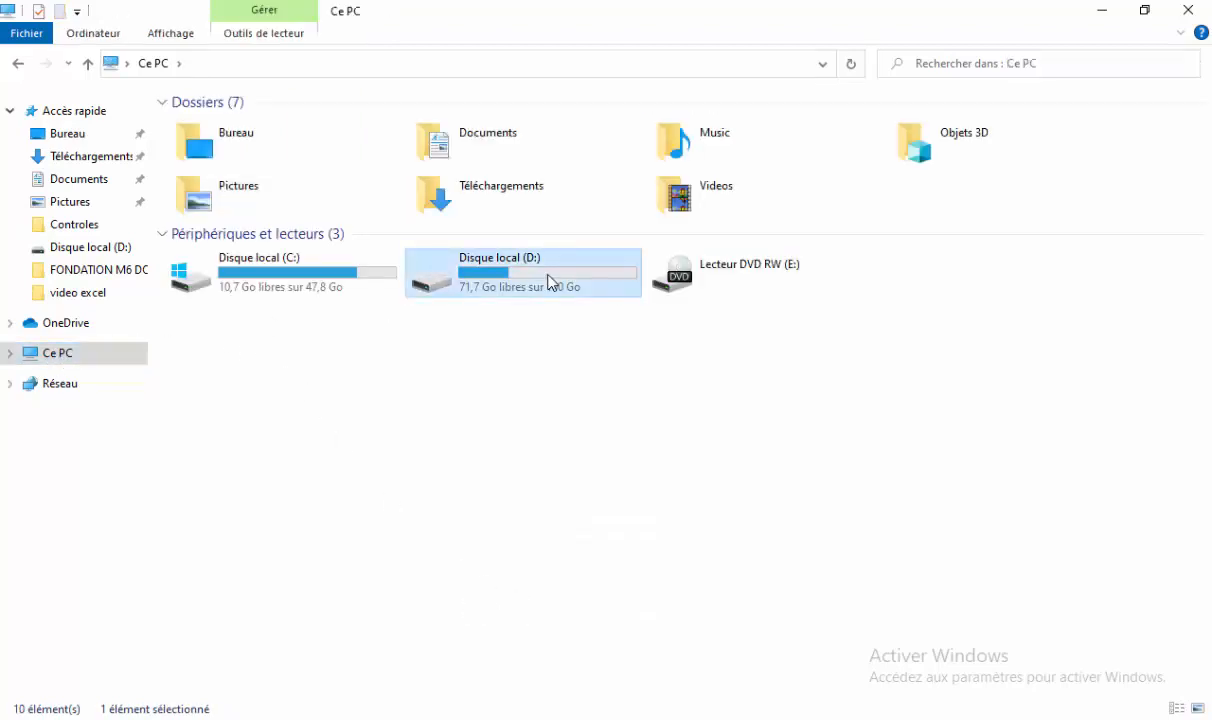
{"action": "double_click", "coordinate": [549, 281]}
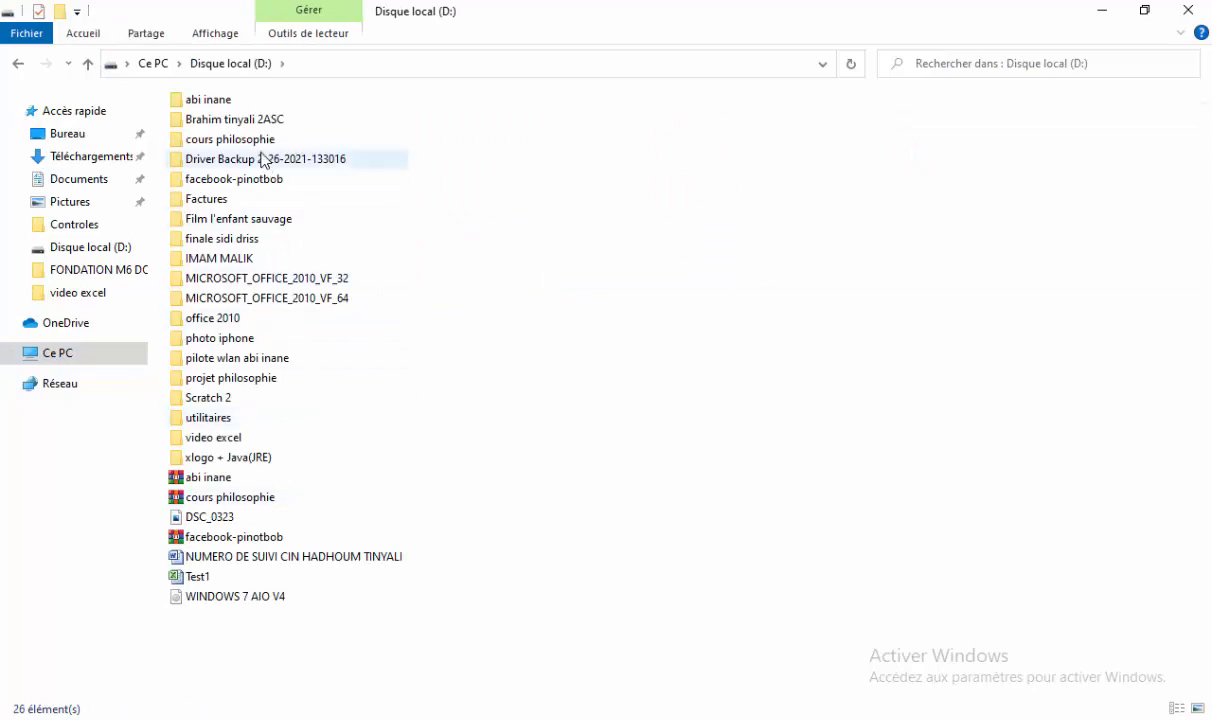
{"action": "double_click", "coordinate": [256, 121]}
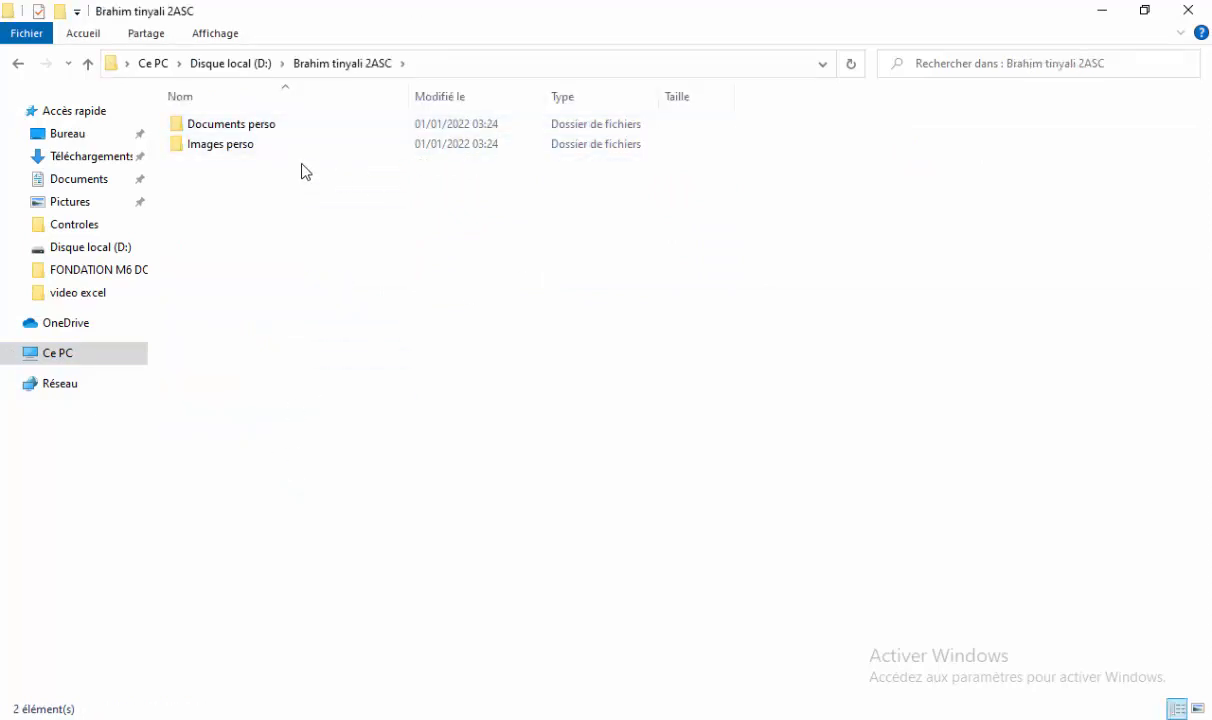
{"action": "double_click", "coordinate": [269, 150]}
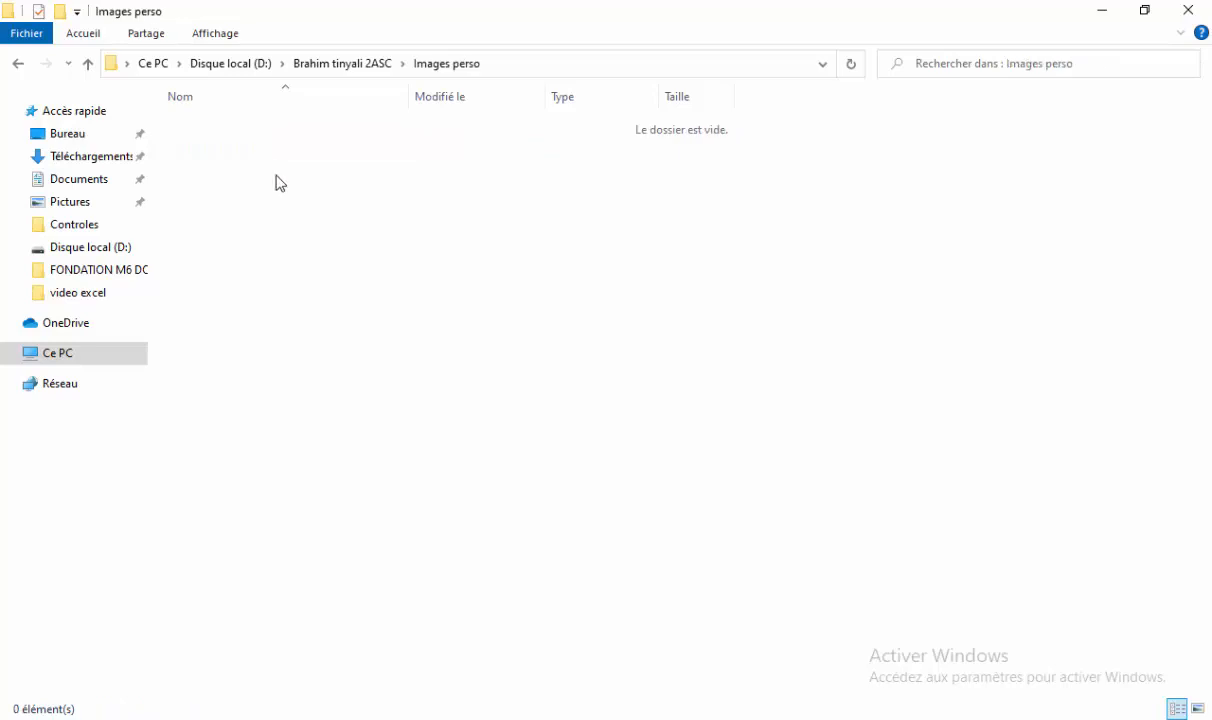
{"action": "right_click", "coordinate": [281, 187]}
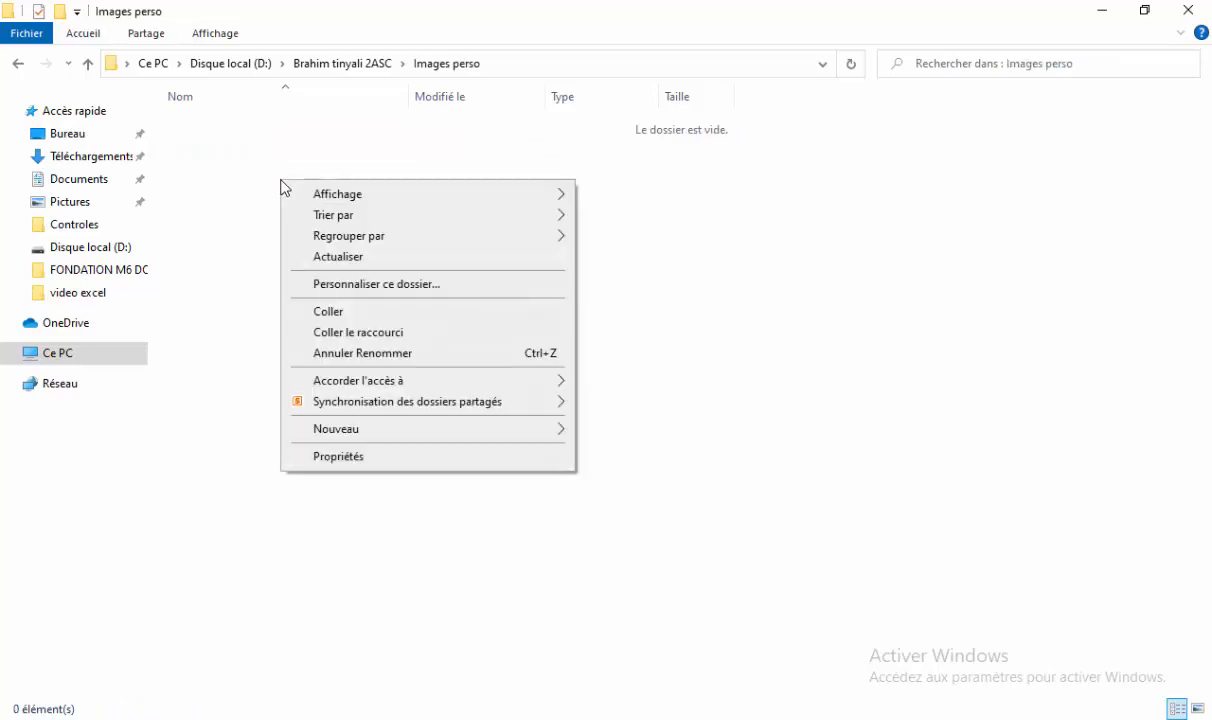
{"action": "left_click", "coordinate": [345, 317]}
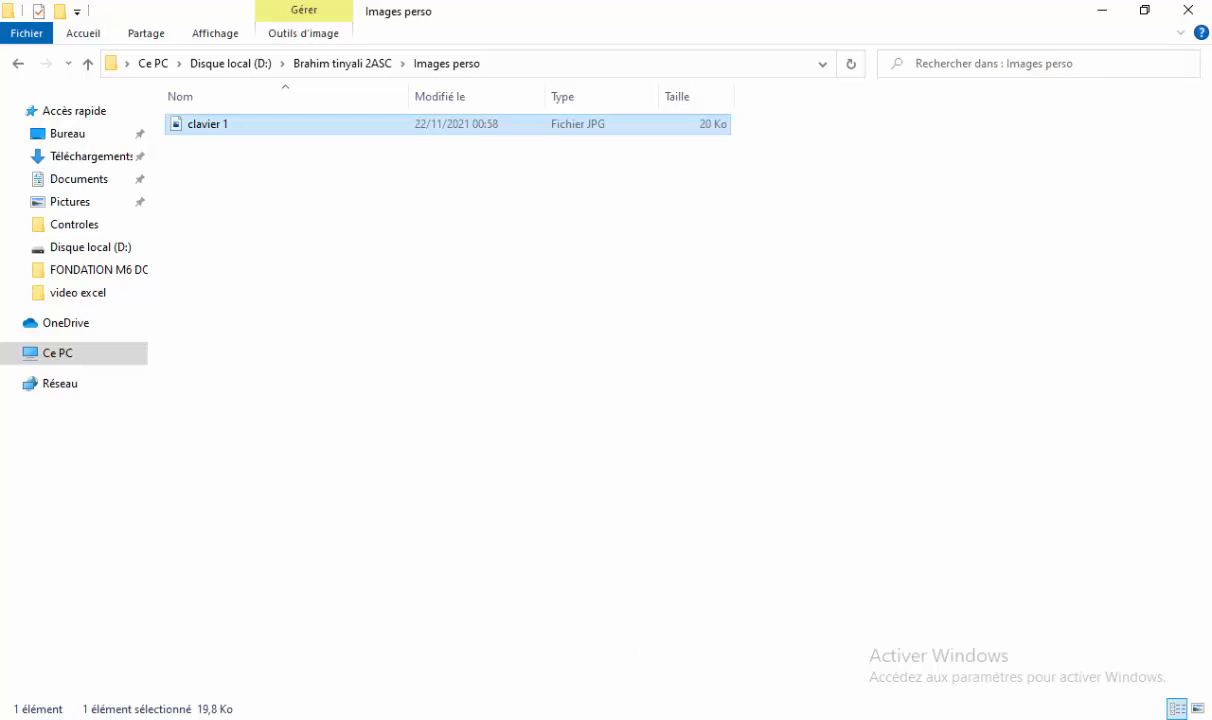
{"action": "key", "text": "alt+Tab"}
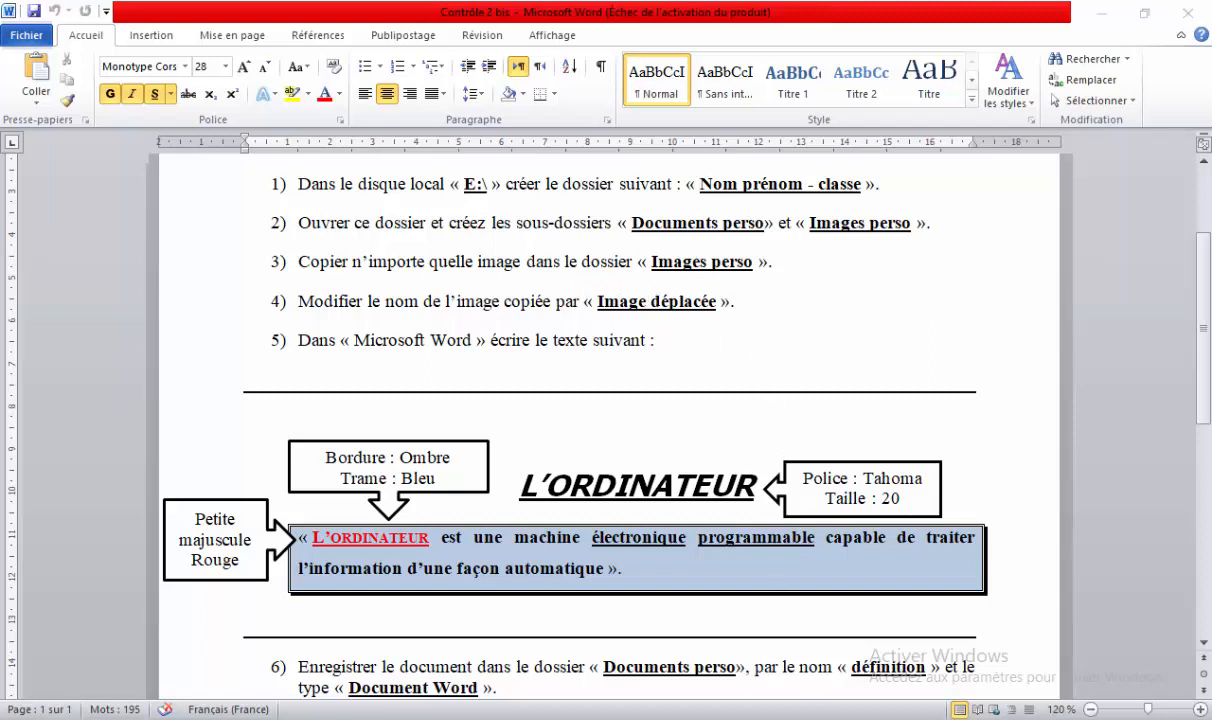
Rename the copied clavier 1 image in Images perso to 'Image déplacée', then go back to Word.
{"action": "left_click", "coordinate": [541, 718]}
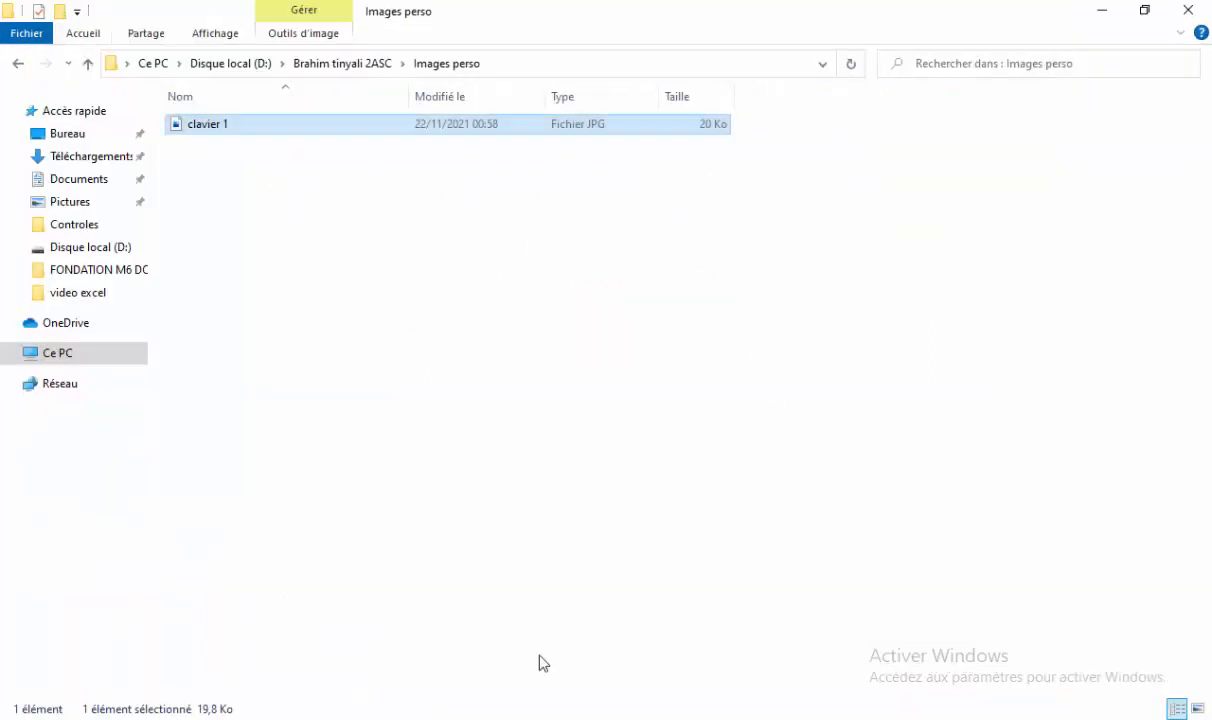
{"action": "left_click", "coordinate": [206, 126]}
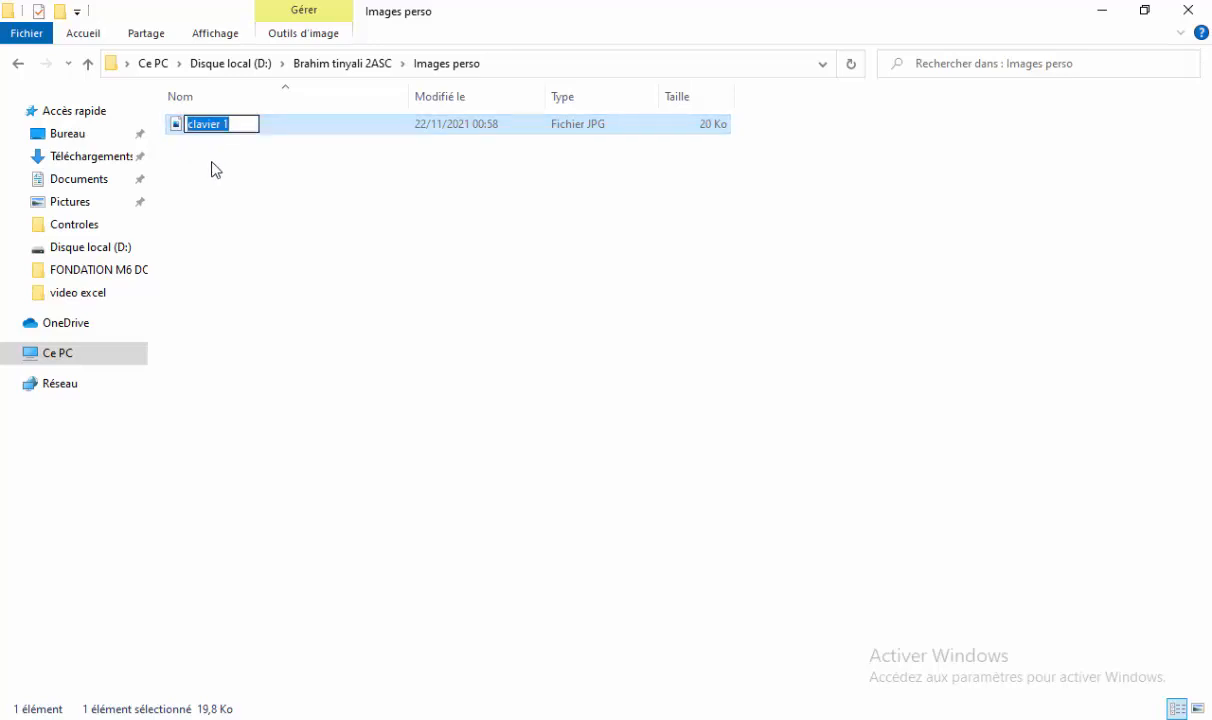
{"action": "left_click", "coordinate": [215, 148]}
{"action": "left_click", "coordinate": [214, 126]}
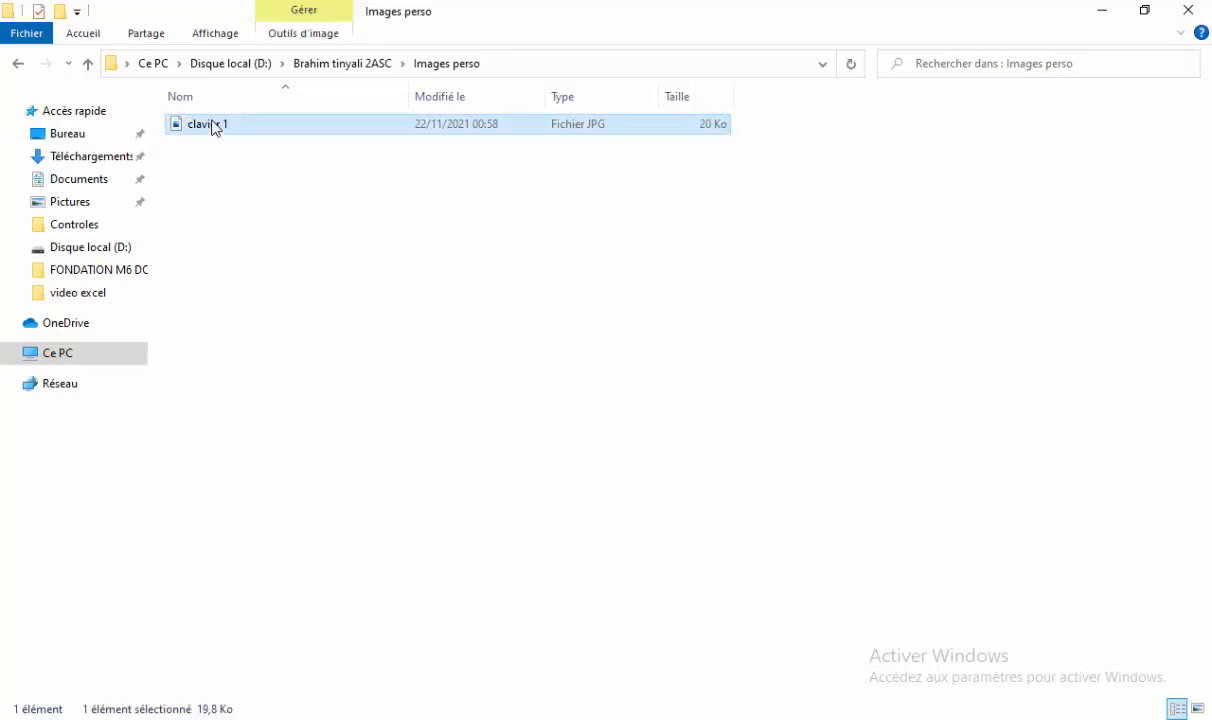
{"action": "right_click", "coordinate": [213, 126]}
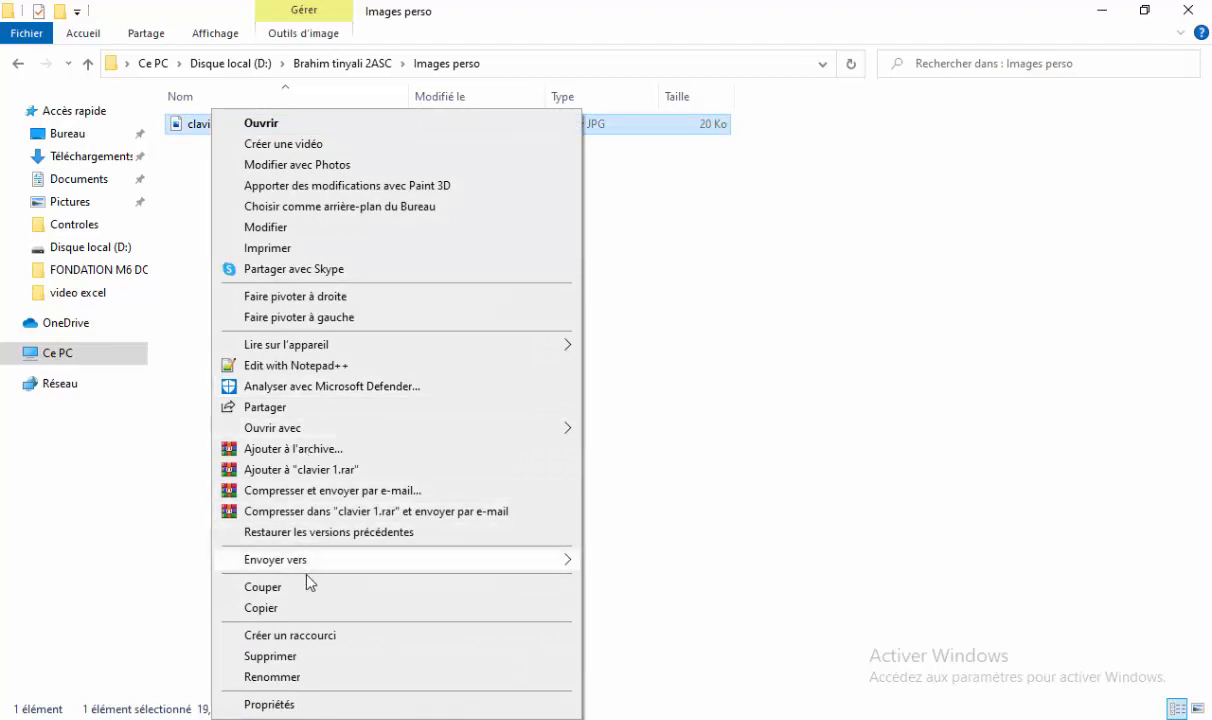
{"action": "left_click", "coordinate": [301, 680]}
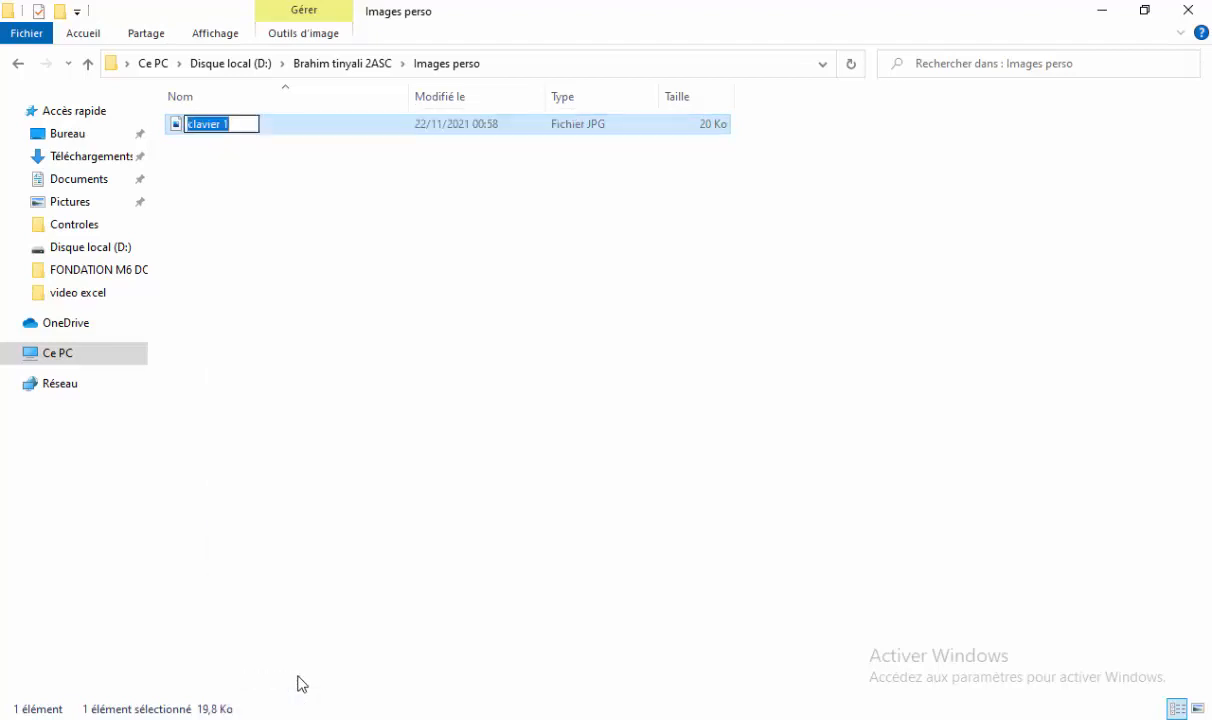
{"action": "type", "text": "Image"}
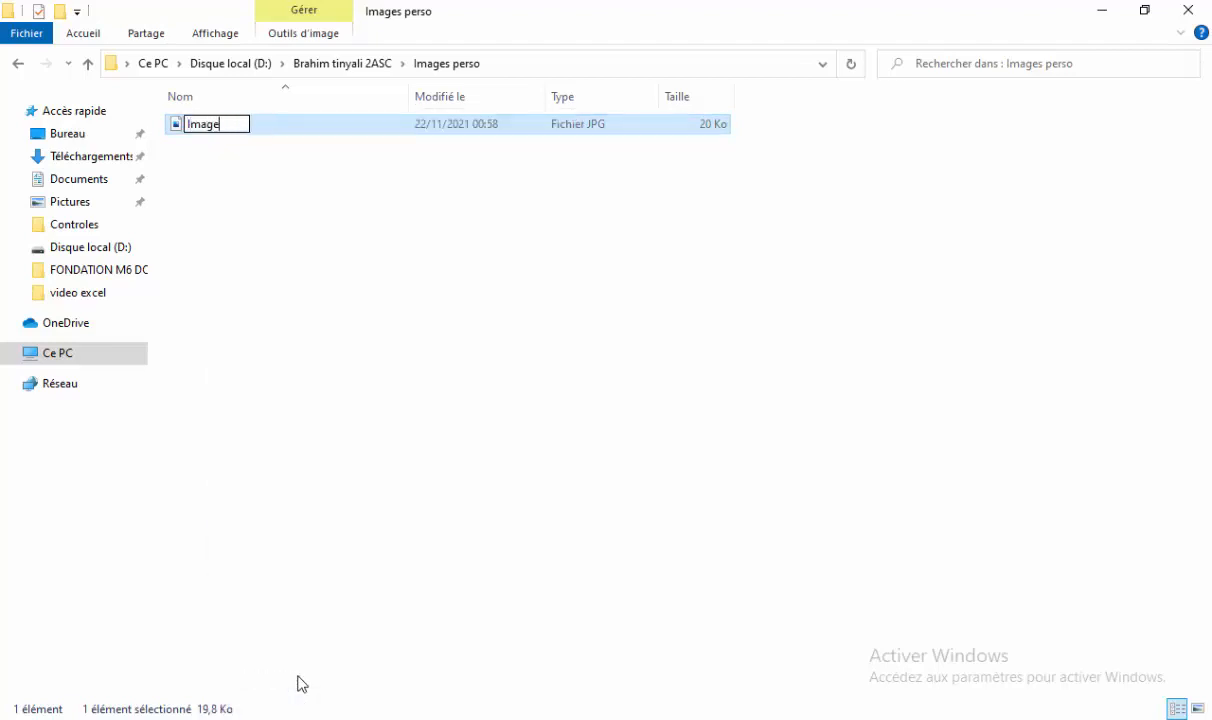
{"action": "type", "text": " déplacée"}
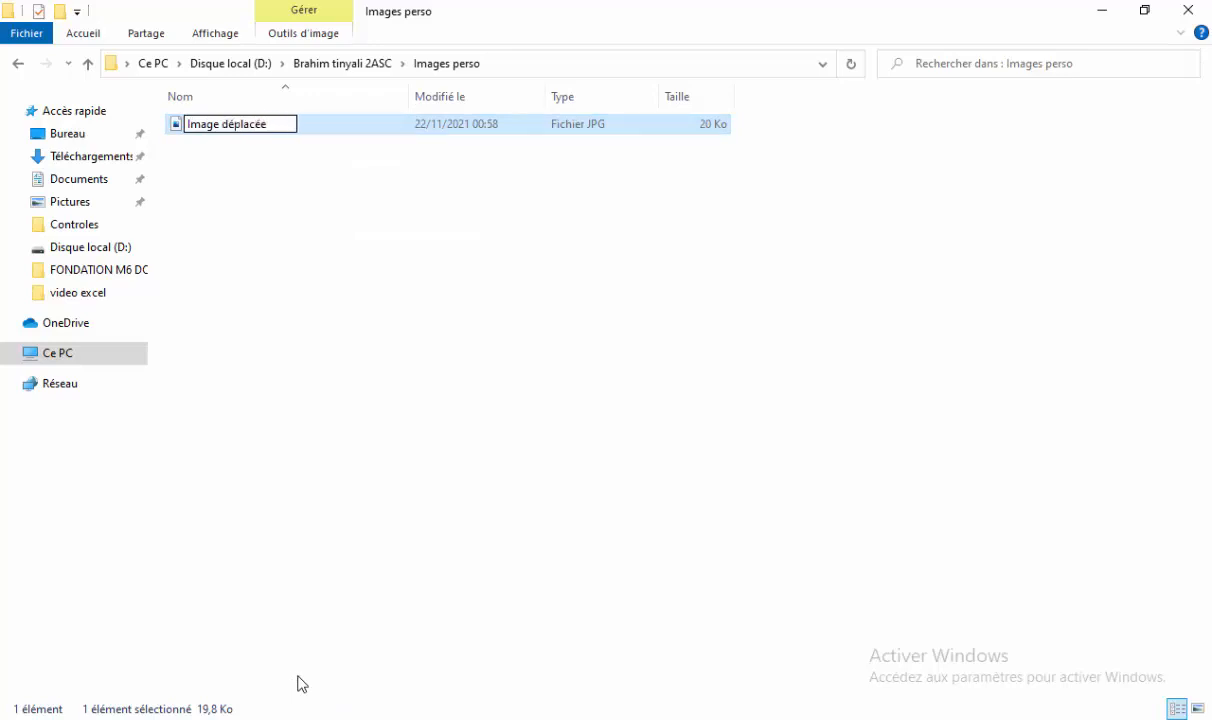
{"action": "left_click", "coordinate": [477, 643]}
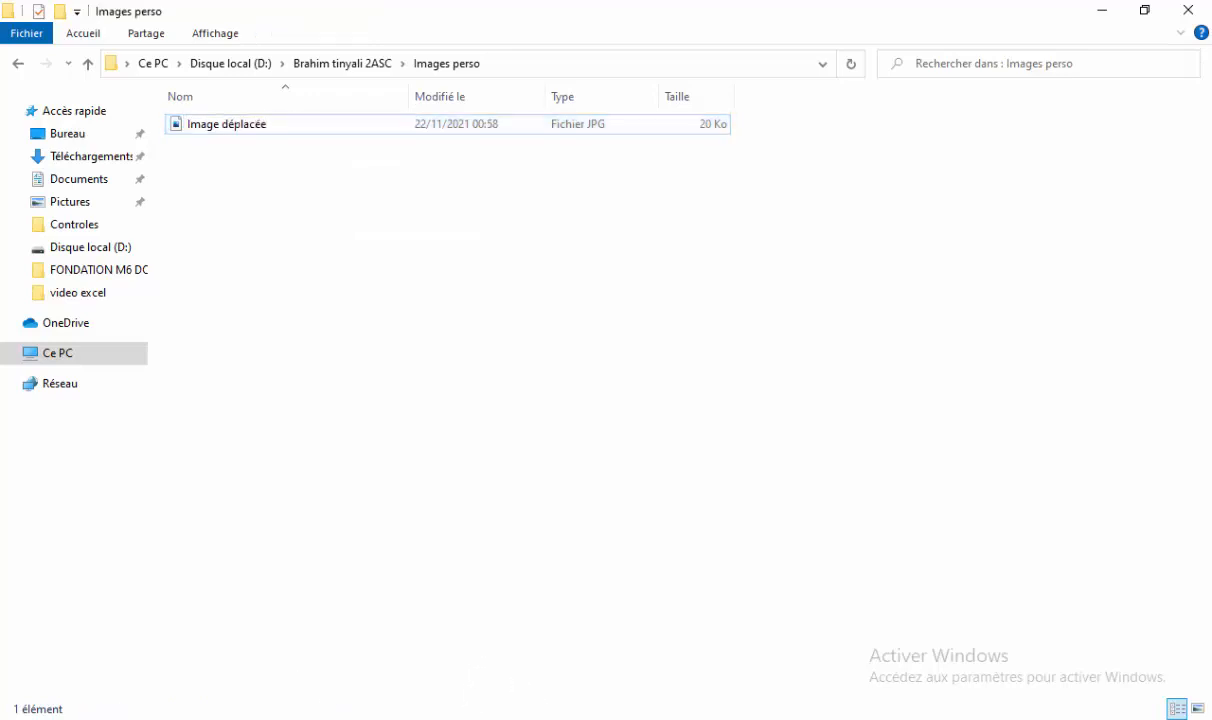
{"action": "key", "text": "alt+Tab"}
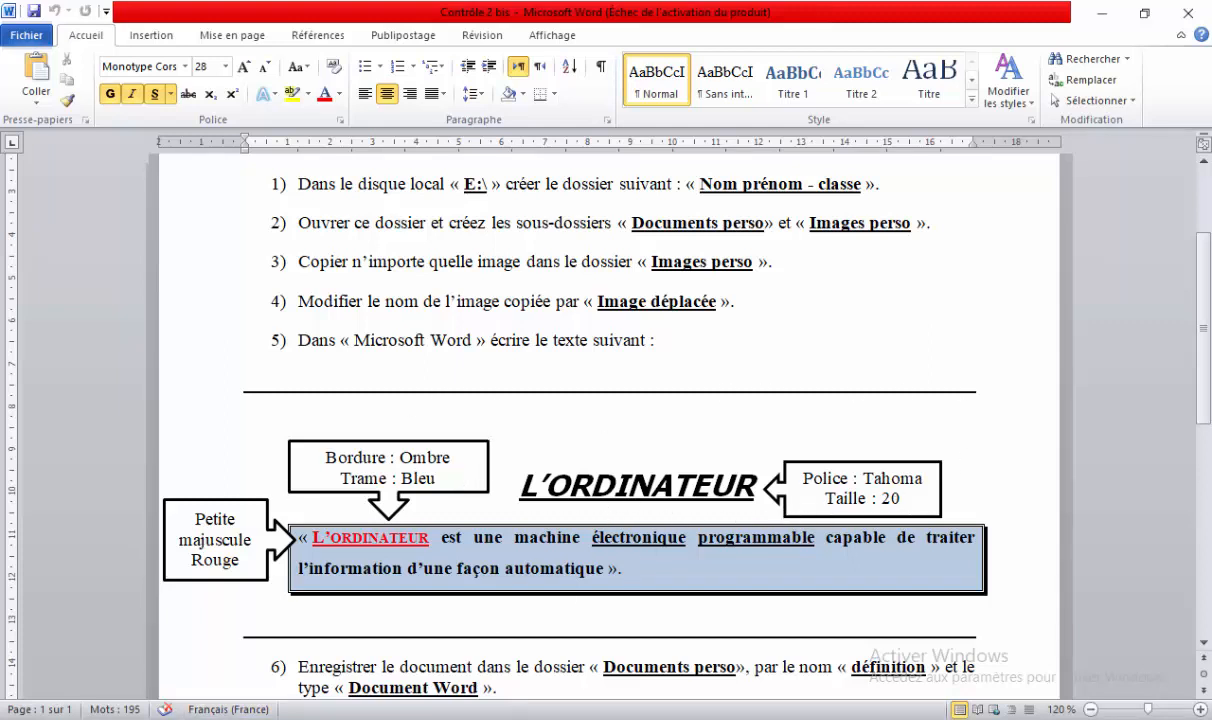
Launch Word from Windows search for a blank Document1, then bring Contrôle 2 bis forward.
{"action": "left_click", "coordinate": [220, 719]}
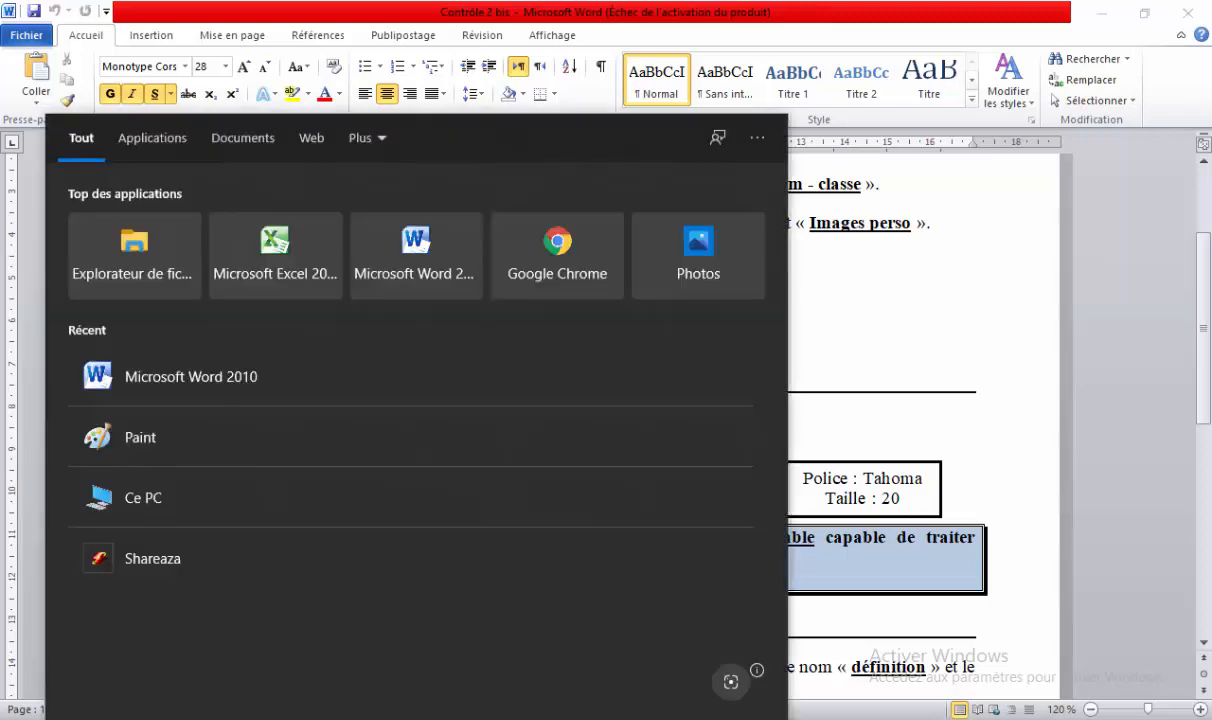
{"action": "type", "text": "wor"}
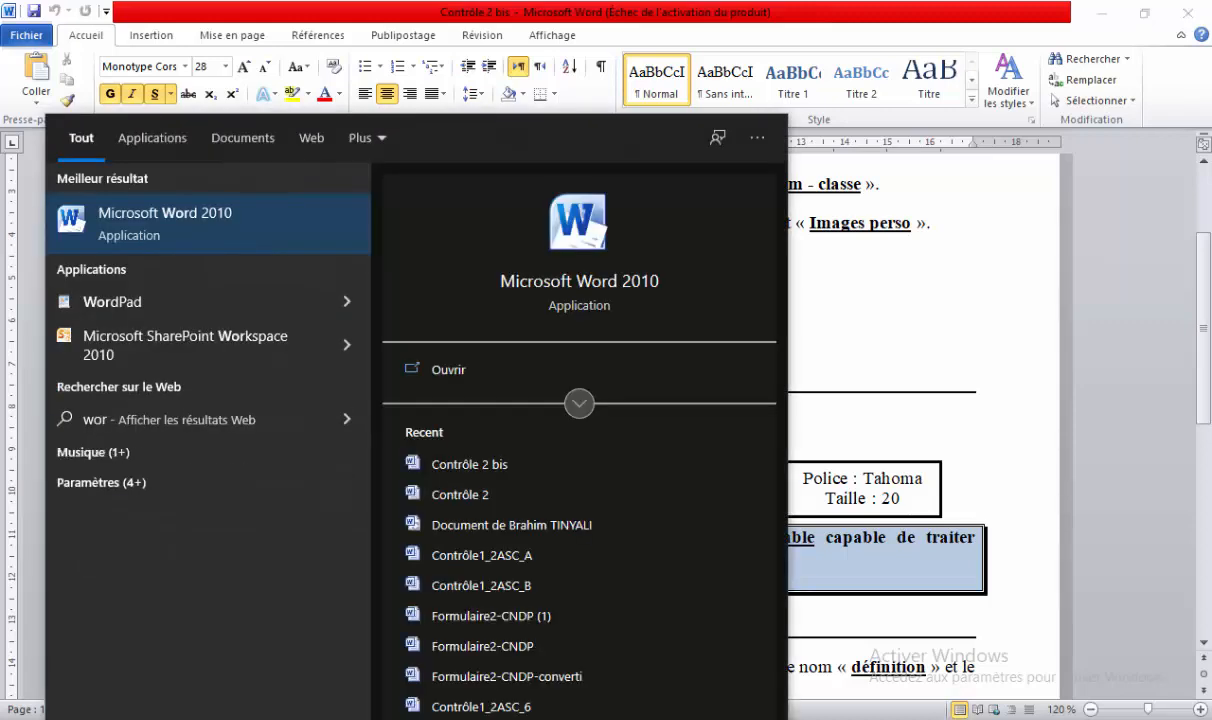
{"action": "key", "text": "Return"}
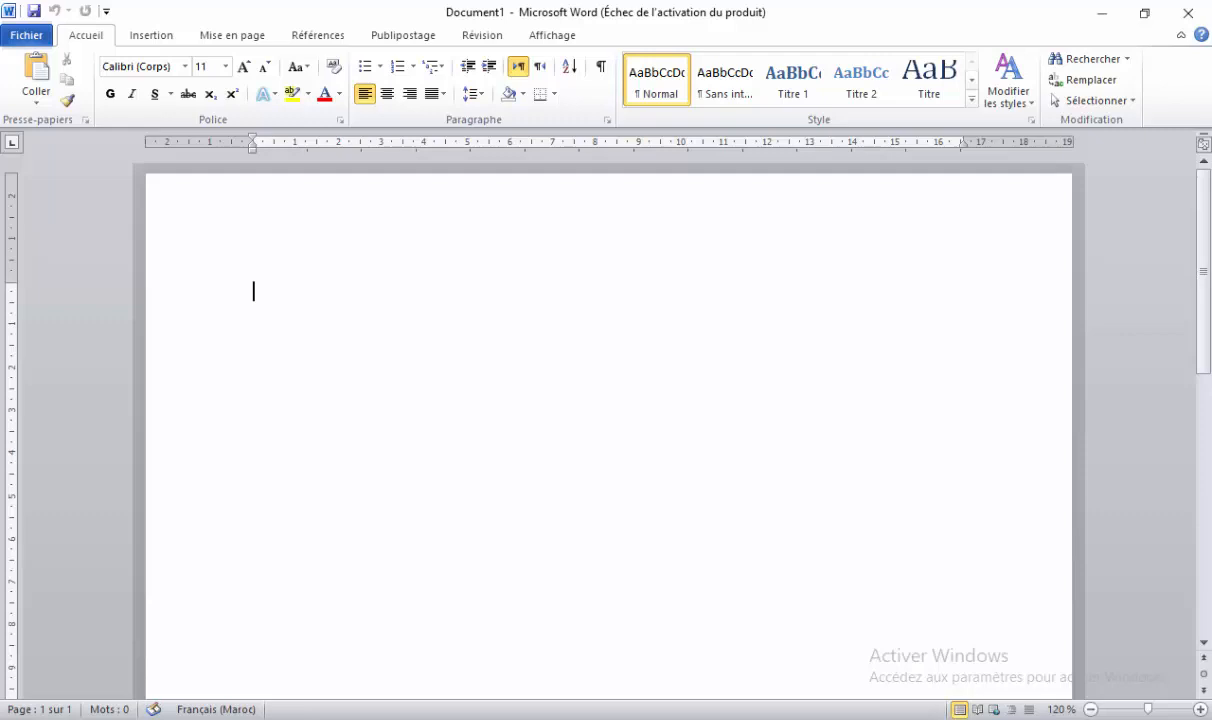
{"action": "mouse_move", "coordinate": [760, 715]}
{"action": "left_click", "coordinate": [678, 652]}
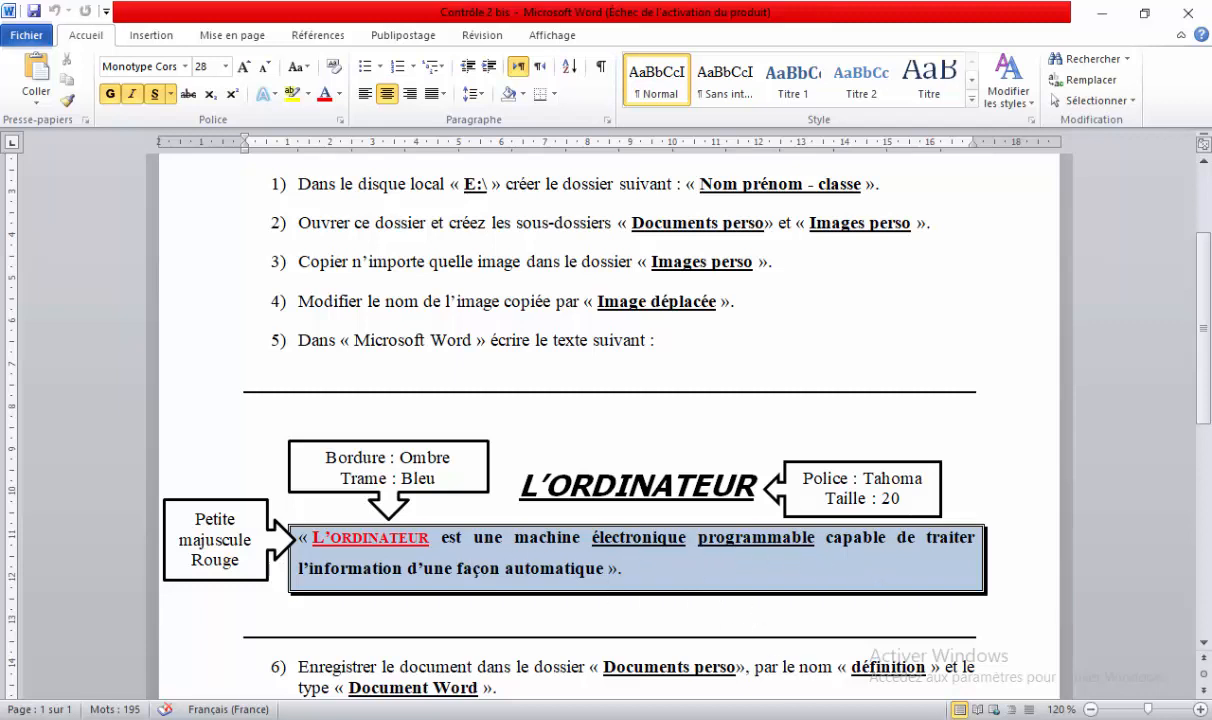
In Document1, type the title L'ordinateur and the « l'ordinateur est une machine… » definition beneath.
{"action": "left_click", "coordinate": [840, 682]}
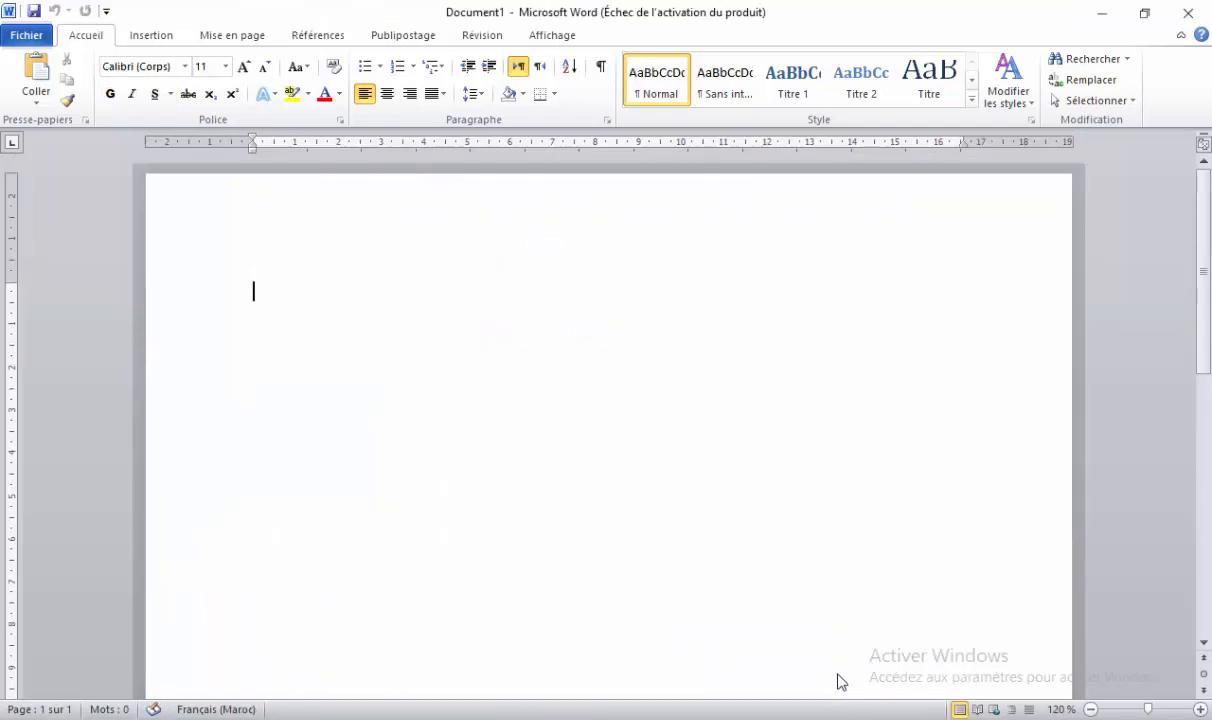
{"action": "type", "text": "4"}
{"action": "type", "text": "'ordi"}
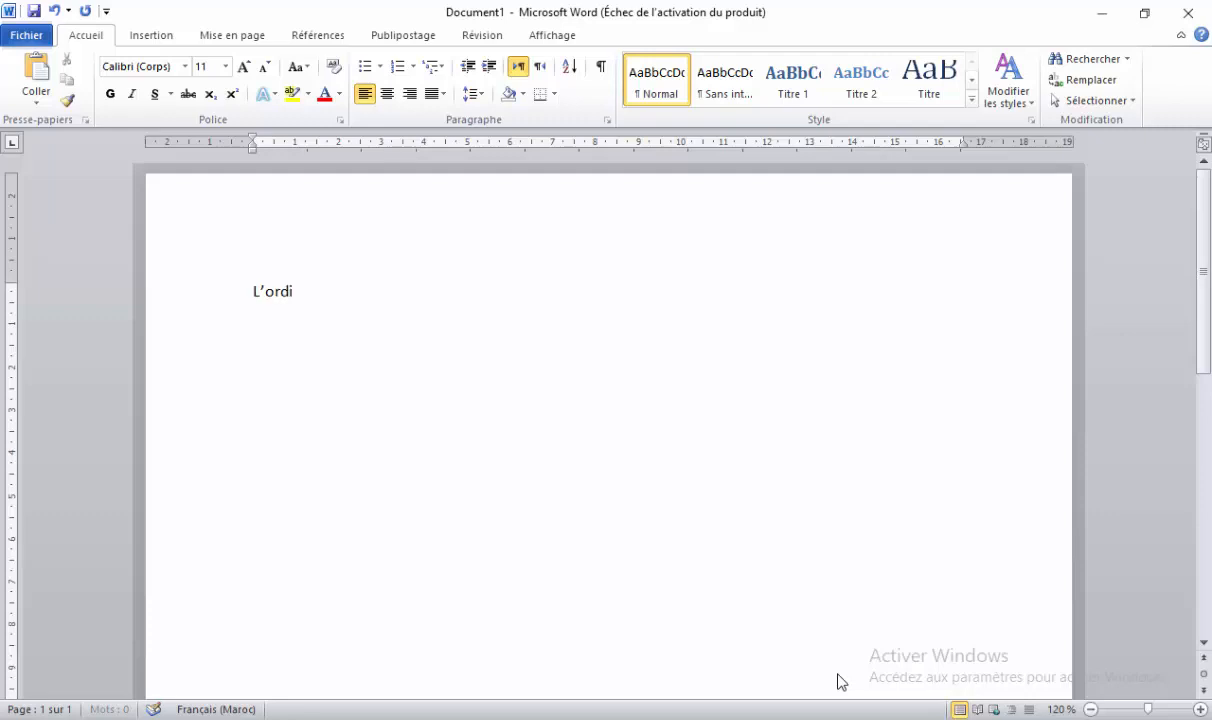
{"action": "type", "text": "nateur"}
{"action": "key", "text": "Return"}
{"action": "type", "text": "« l"}
{"action": "type", "text": "'ordinat"}
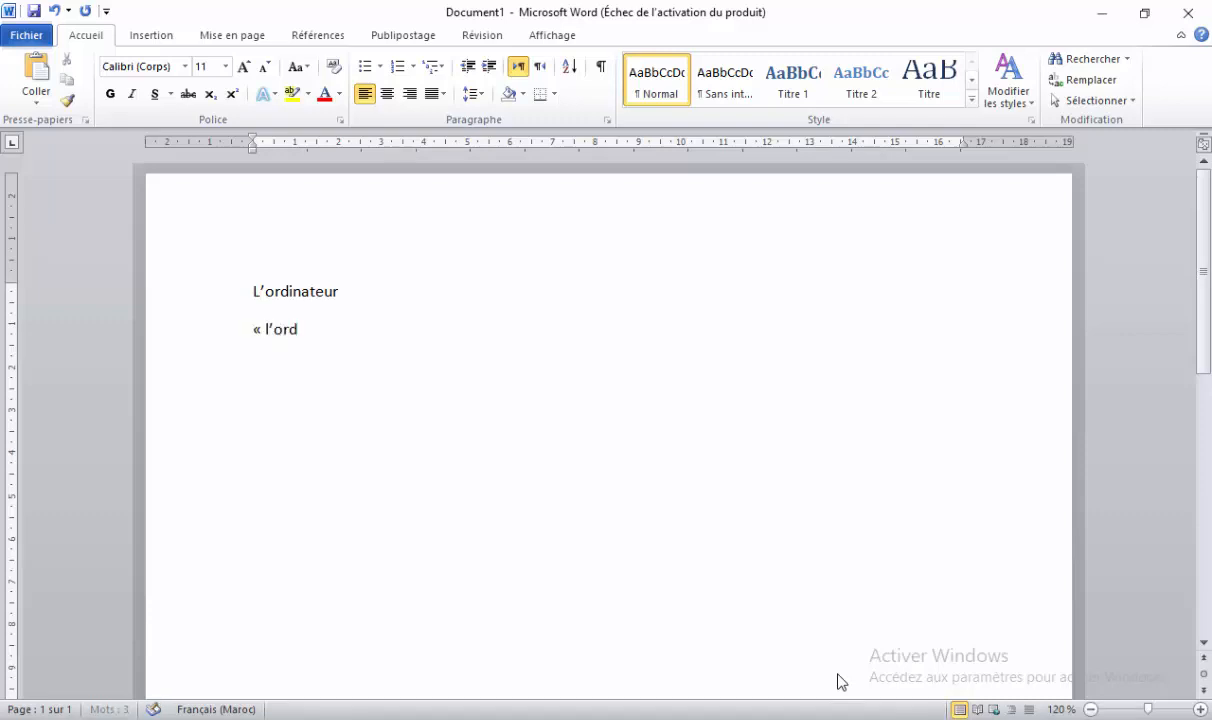
{"action": "type", "text": "eur est une "}
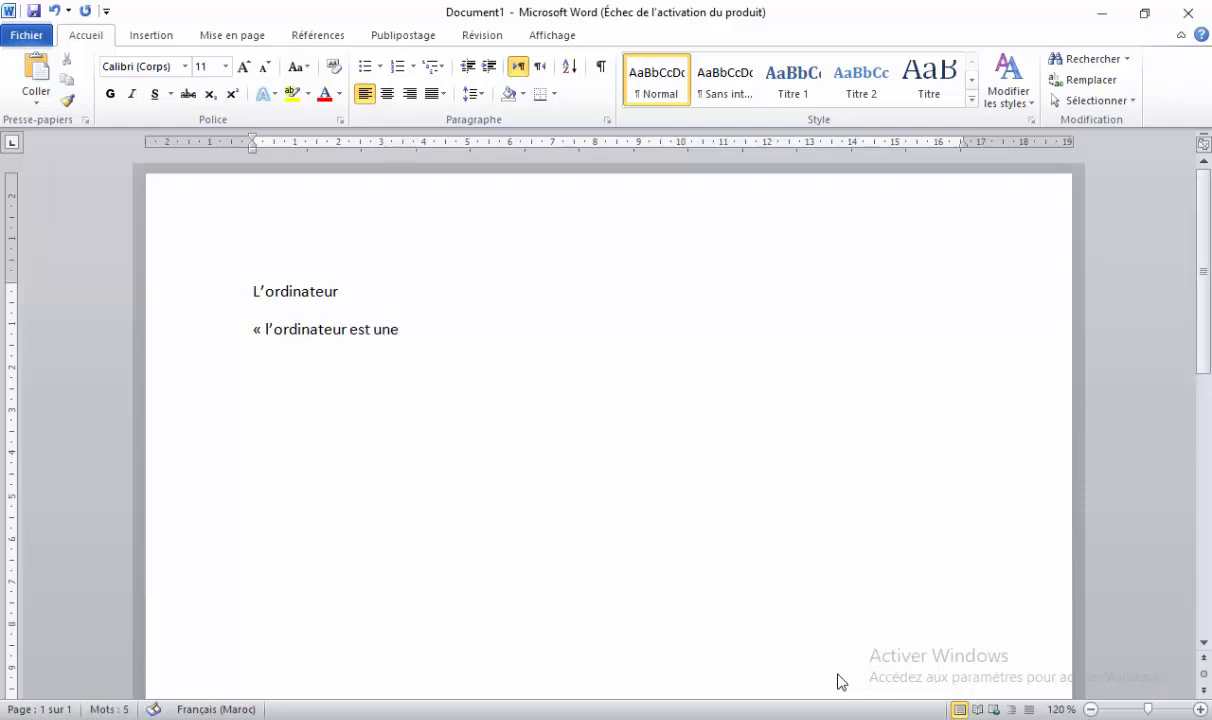
{"action": "type", "text": "machine mach"}
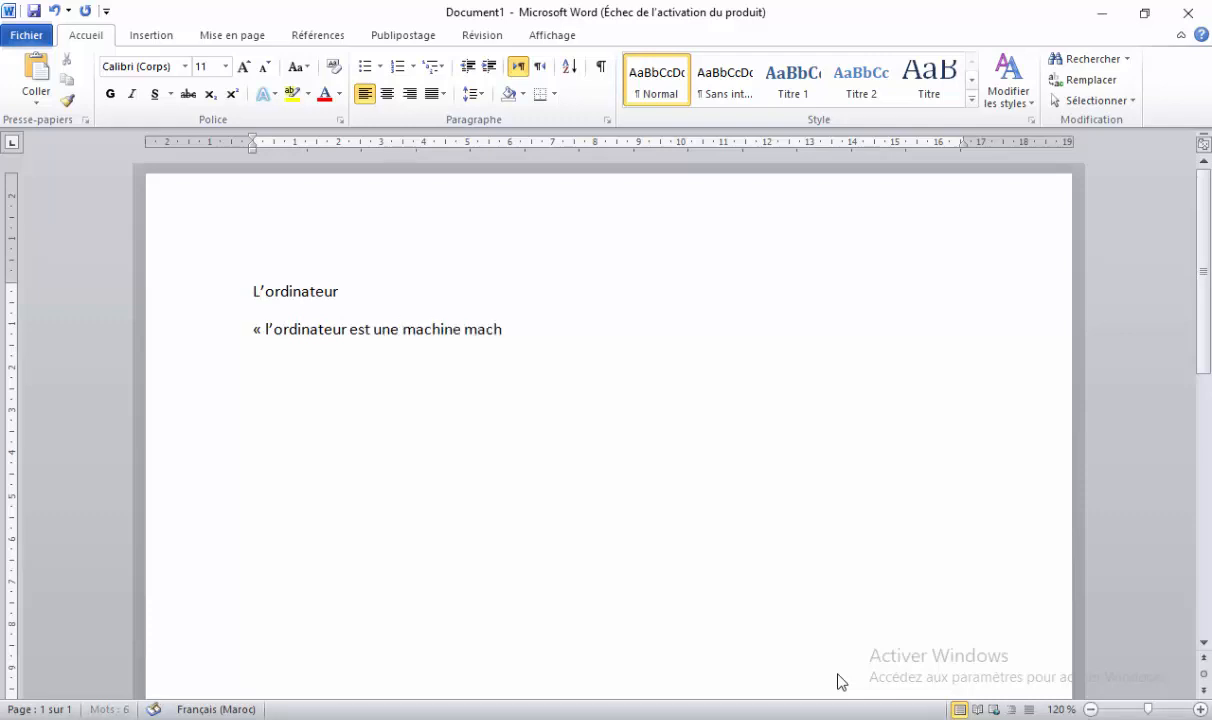
{"action": "type", "text": "ine electronique p"}
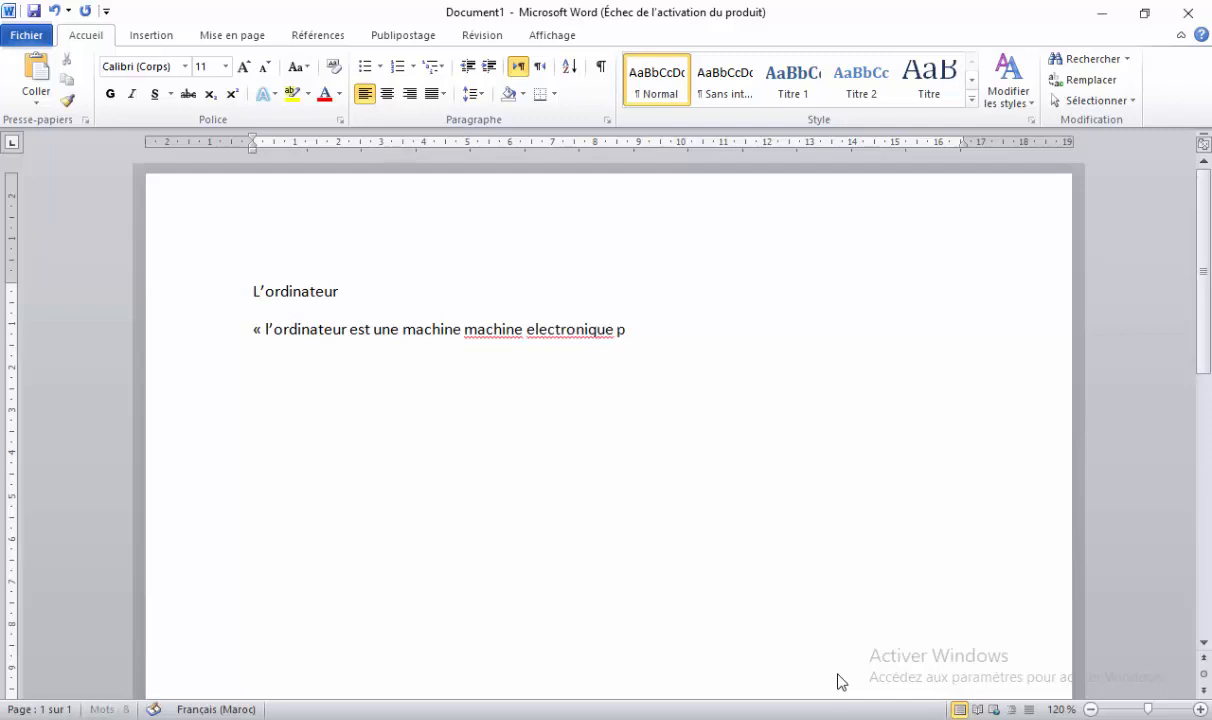
{"action": "type", "text": "rogramma"}
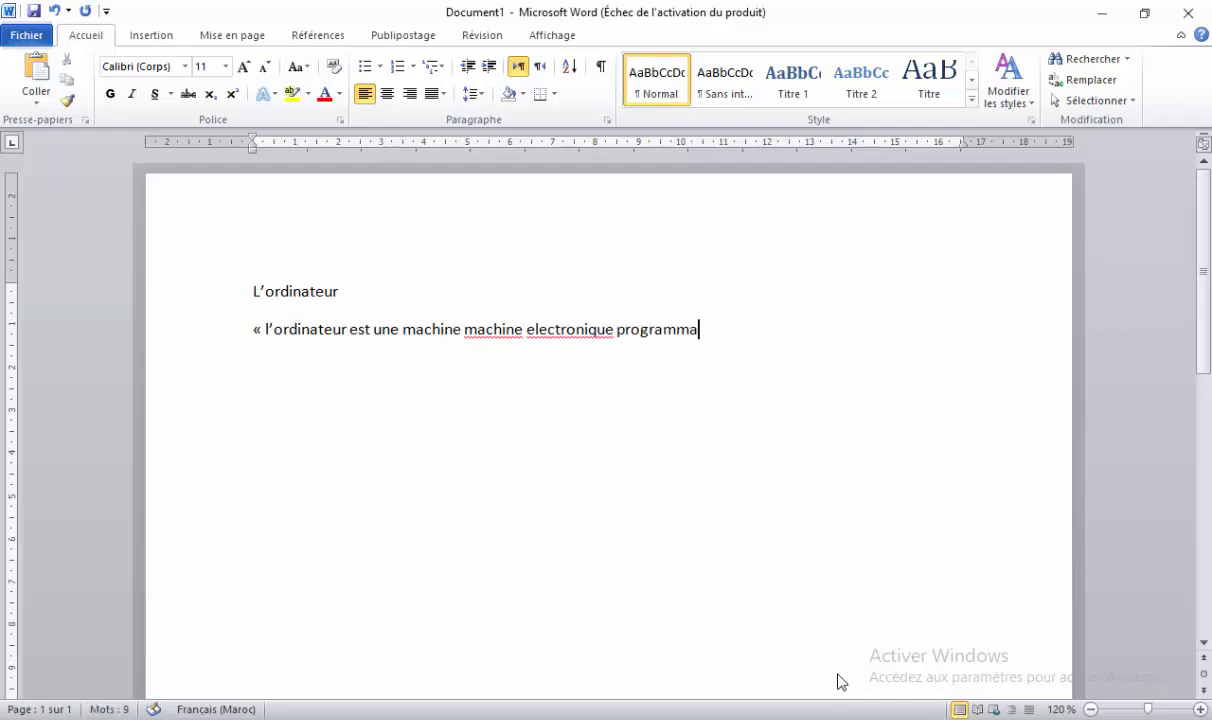
{"action": "type", "text": "ble capab"}
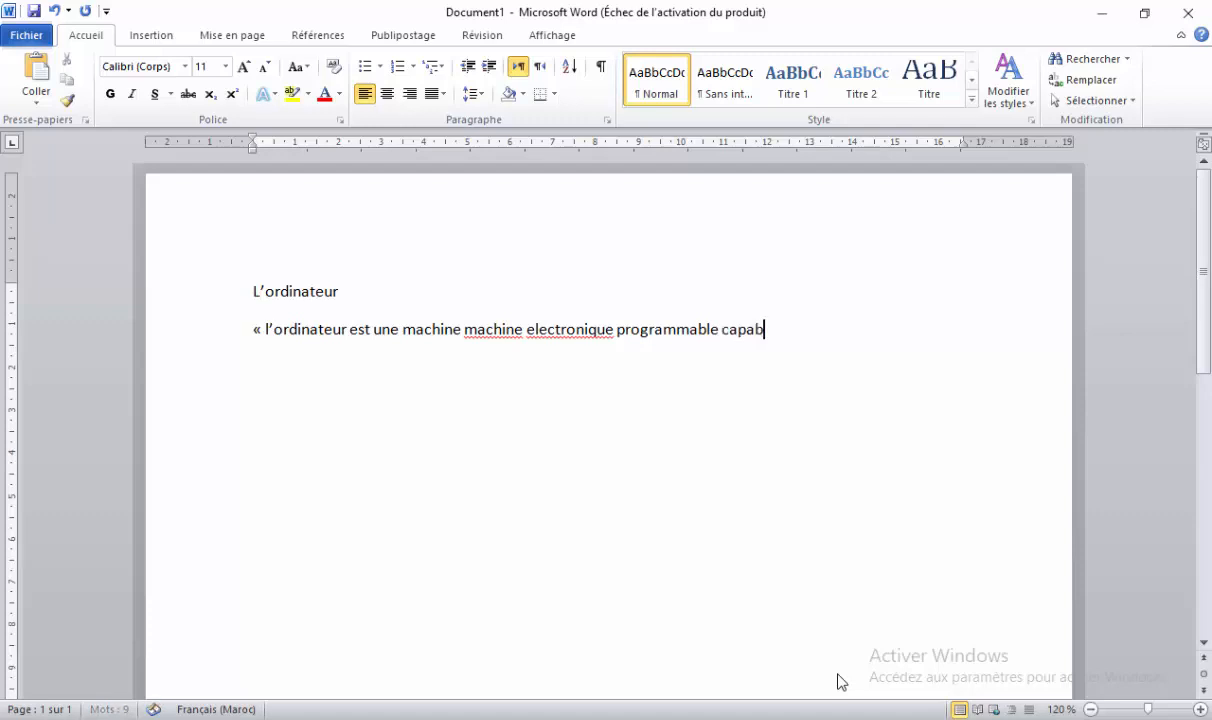
{"action": "type", "text": "le de tra"}
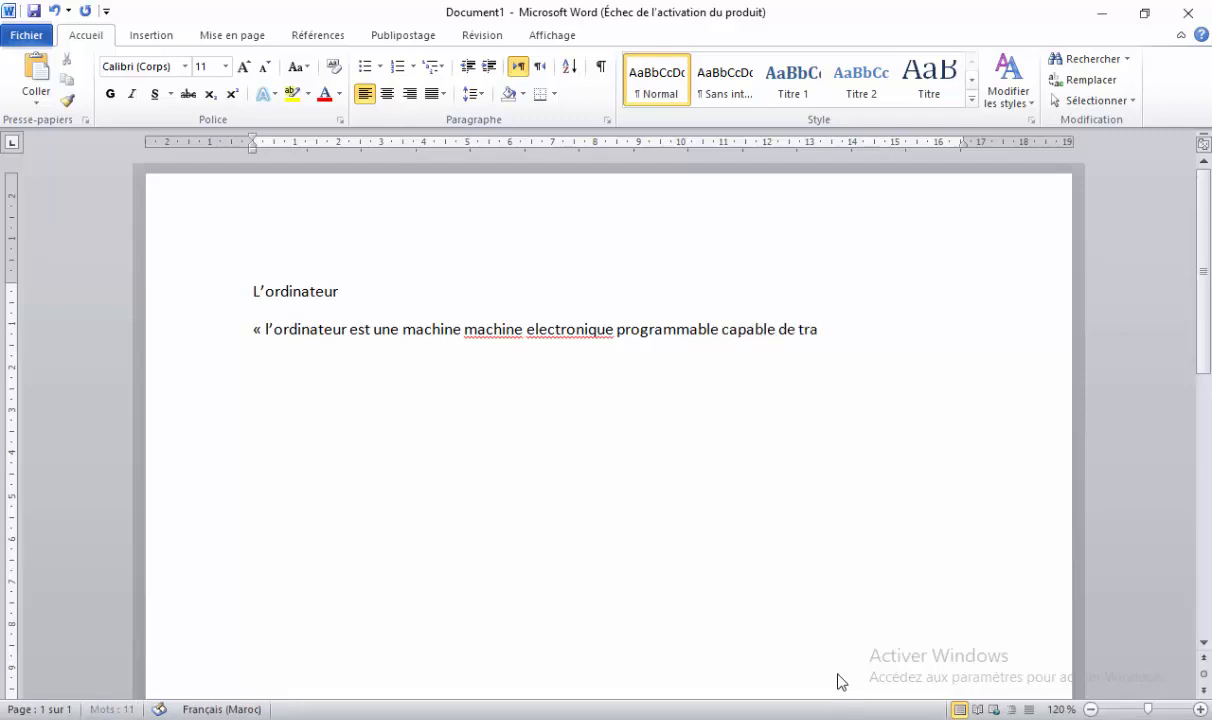
{"action": "type", "text": "iter l'"}
{"action": "type", "text": "informa"}
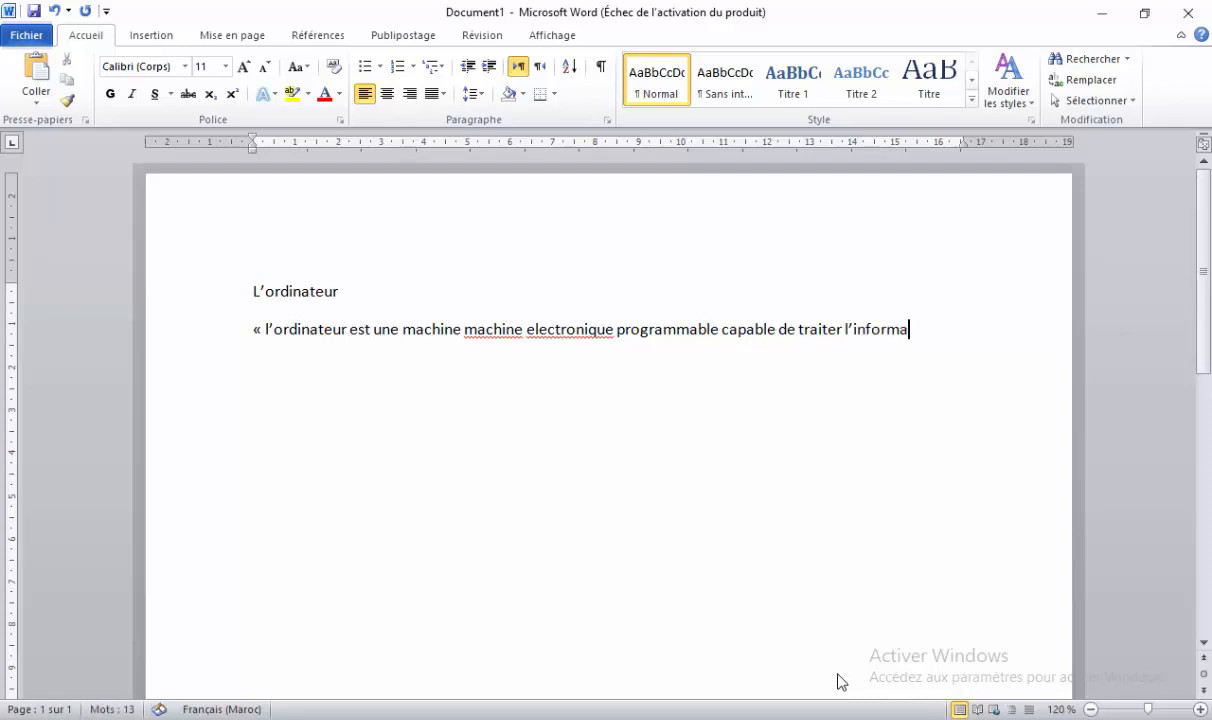
{"action": "type", "text": "tion d'une faço"}
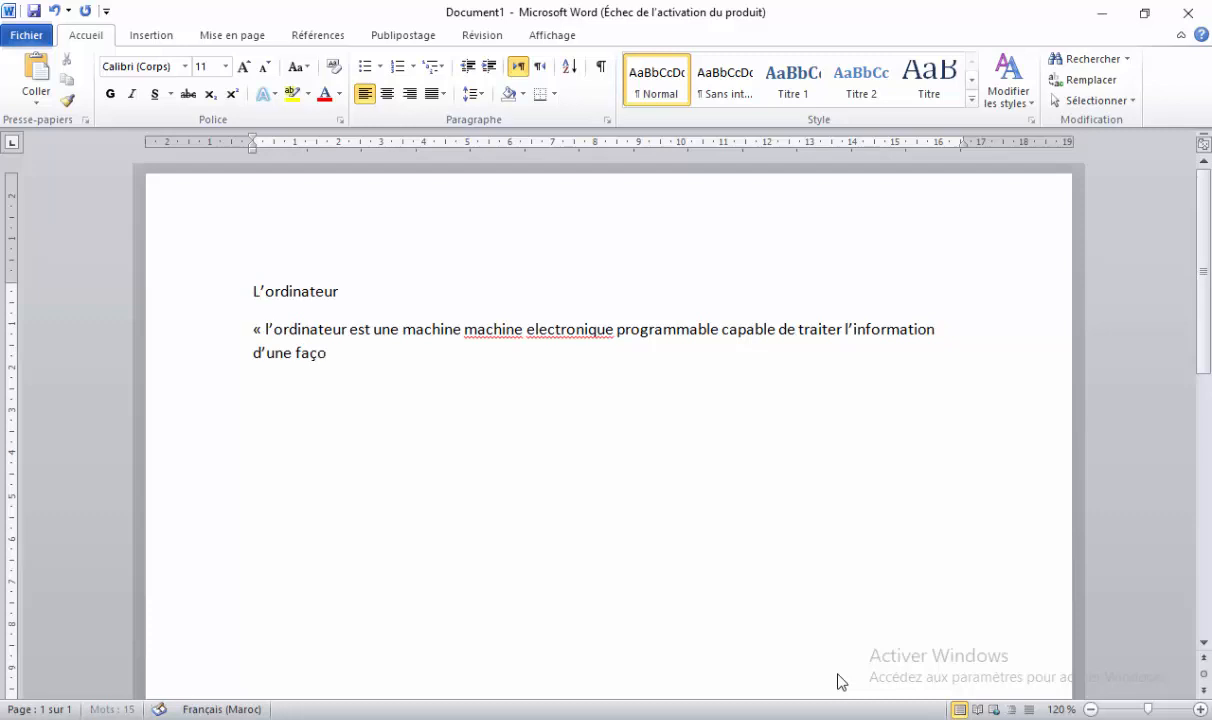
{"action": "type", "text": "n automatique"}
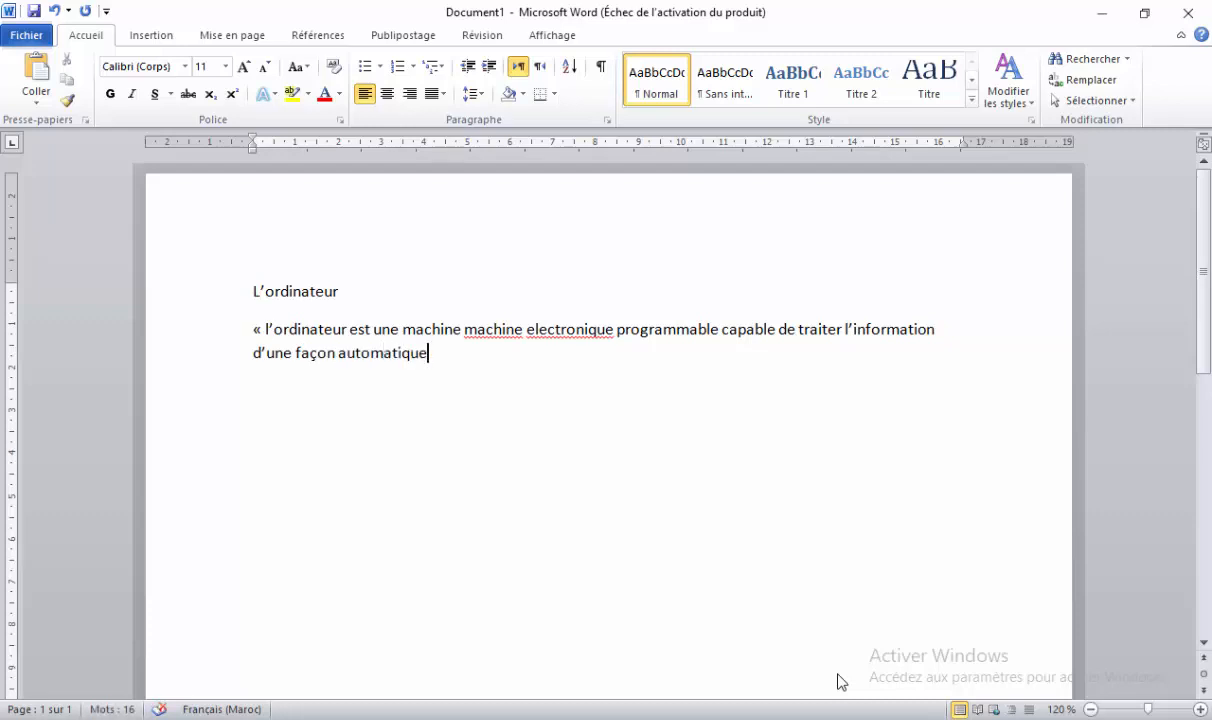
{"action": "type", "text": ". »"}
Capitalise L'ordinateur and correct electronique to électronique using Word's spelling suggestions.
{"action": "right_click", "coordinate": [317, 331]}
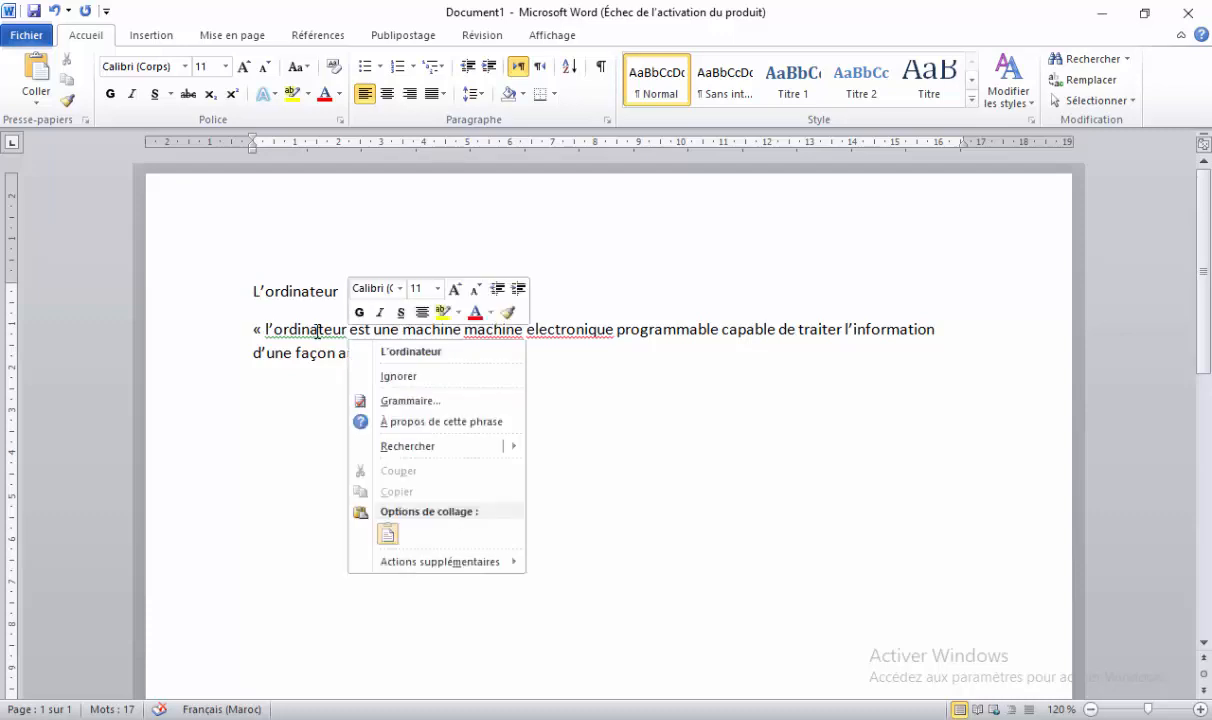
{"action": "left_click", "coordinate": [410, 351]}
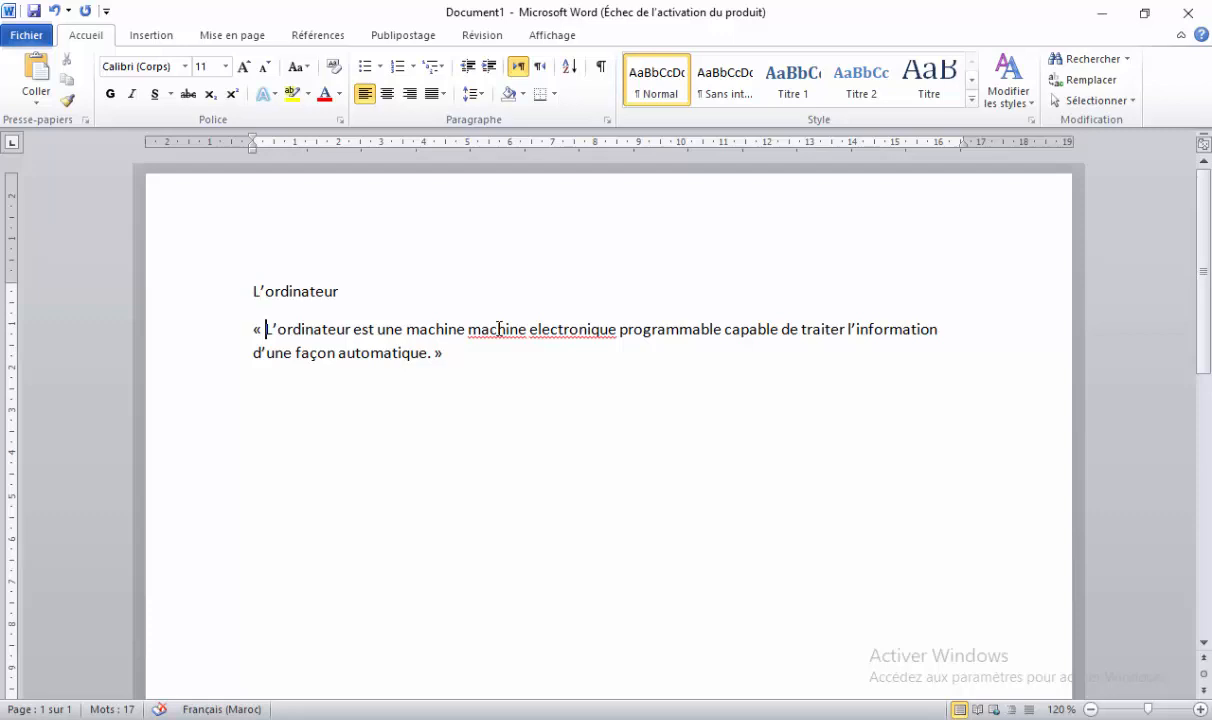
{"action": "right_click", "coordinate": [498, 329]}
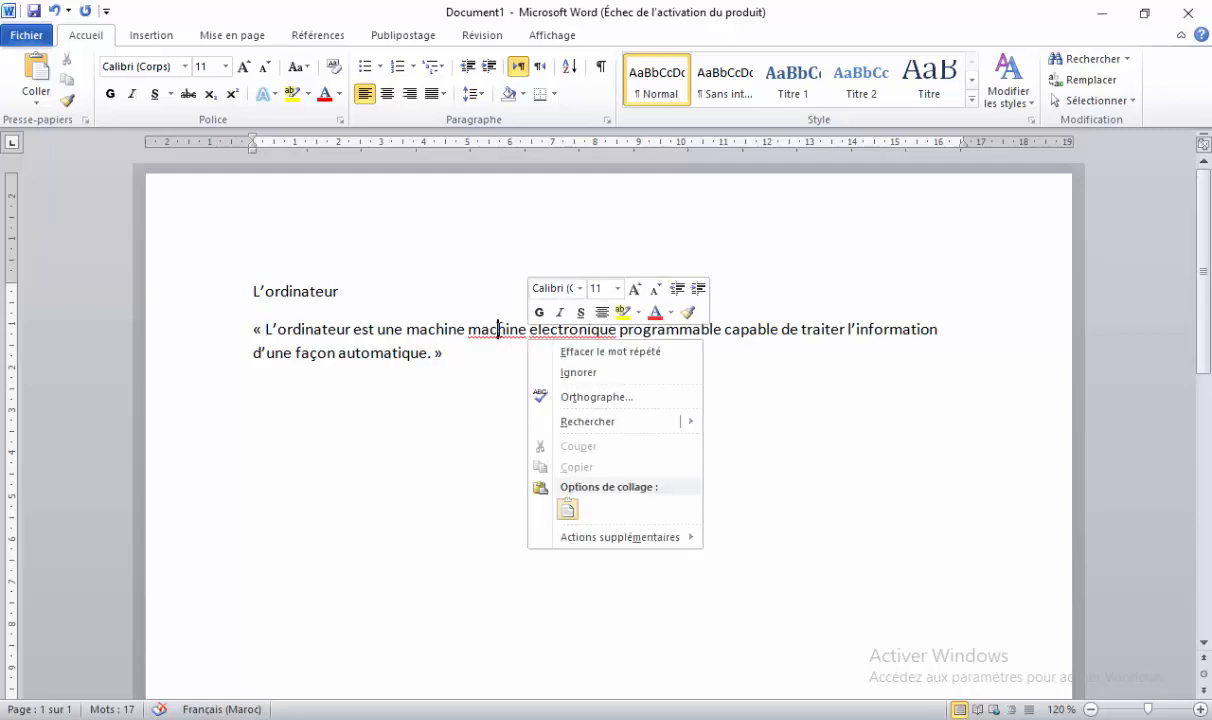
{"action": "left_click", "coordinate": [498, 329]}
{"action": "right_click", "coordinate": [498, 330]}
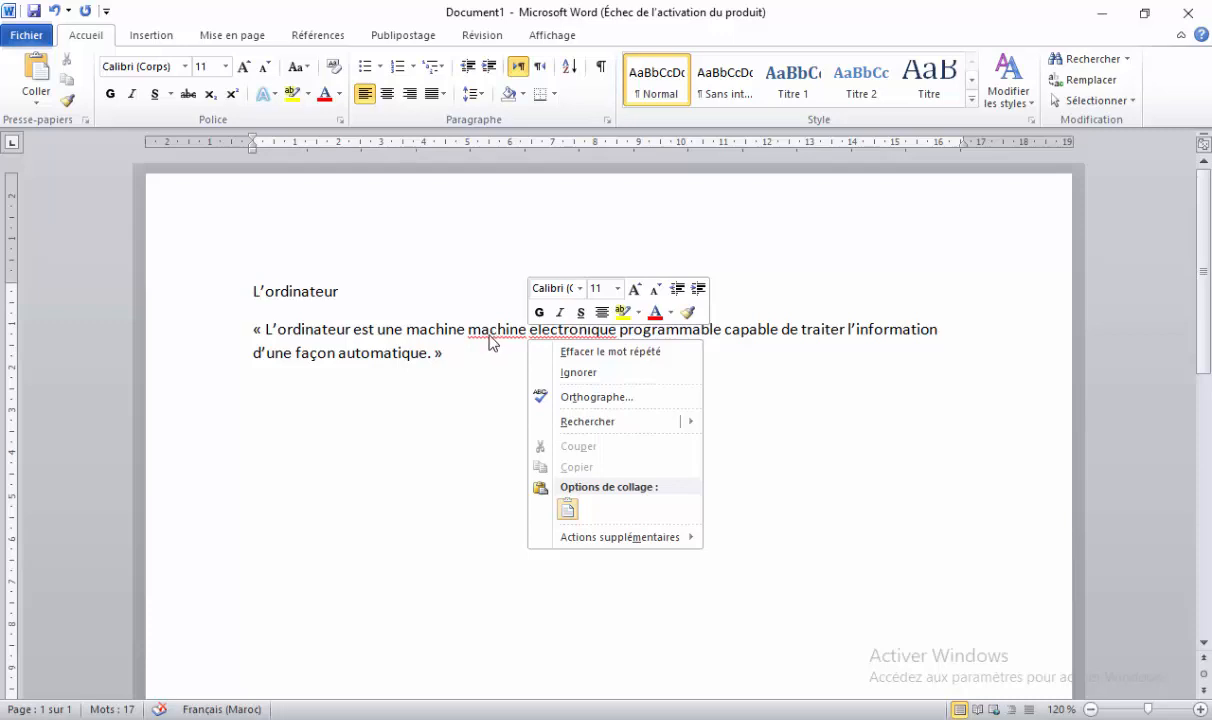
{"action": "left_click", "coordinate": [561, 332]}
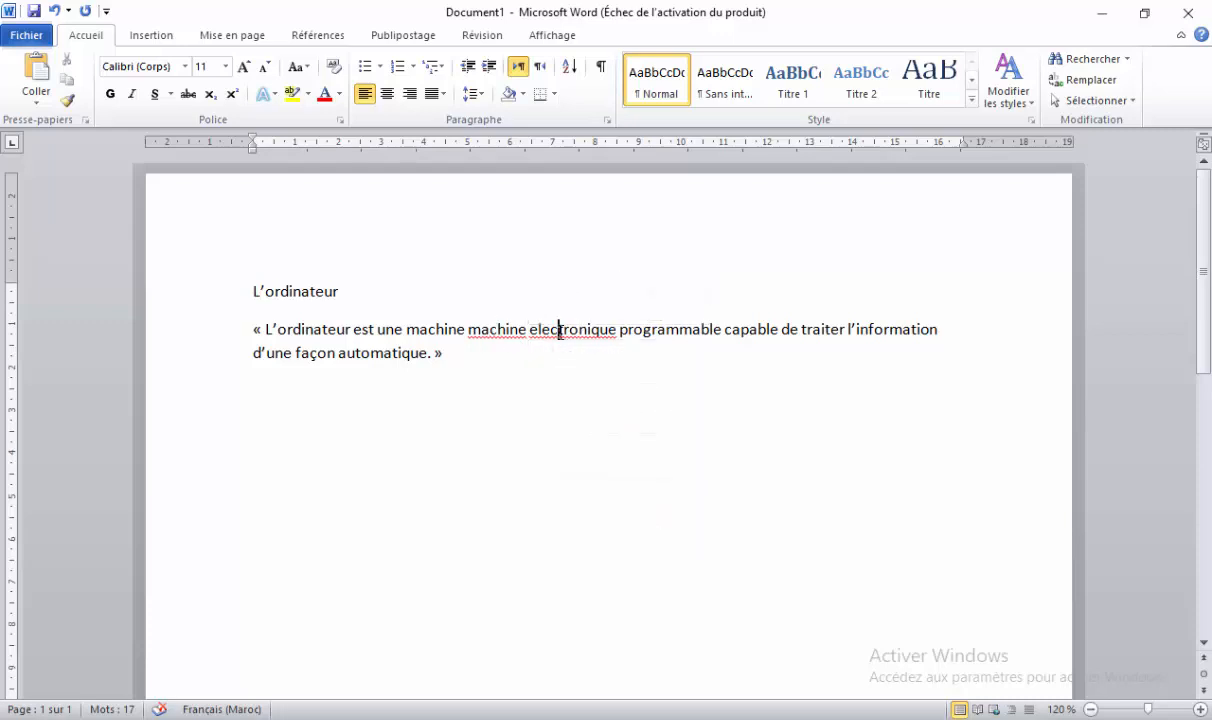
{"action": "right_click", "coordinate": [561, 332]}
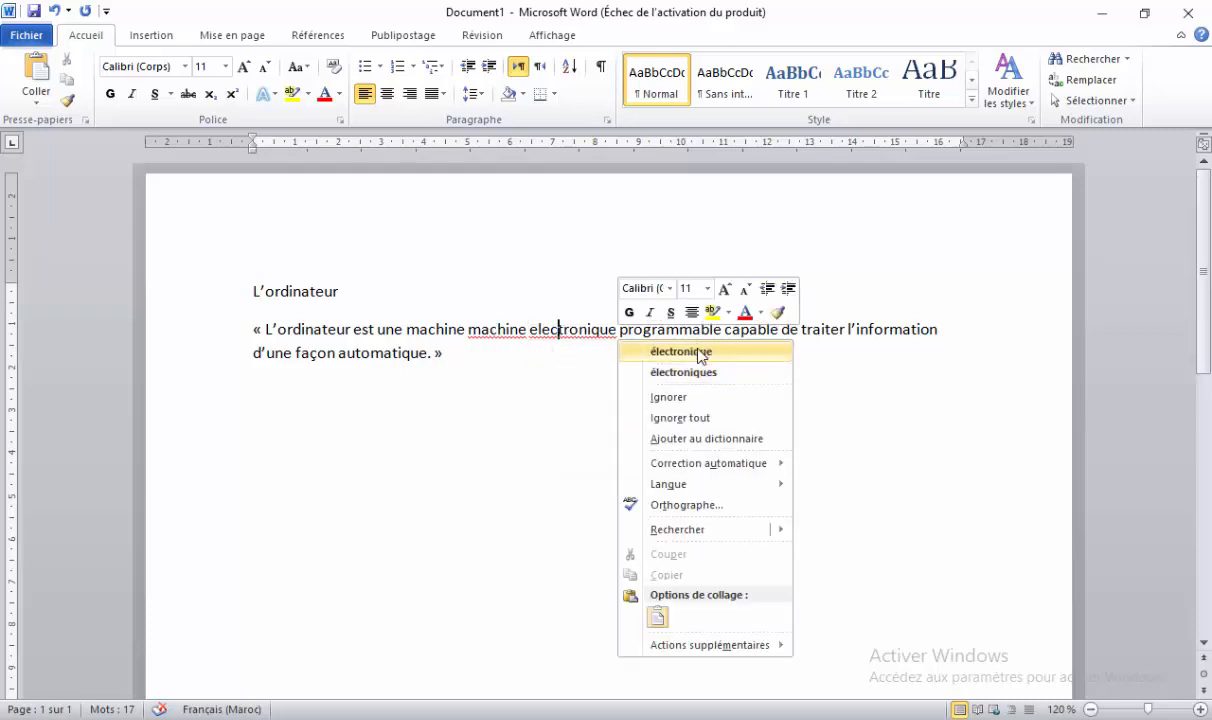
{"action": "left_click", "coordinate": [700, 352]}
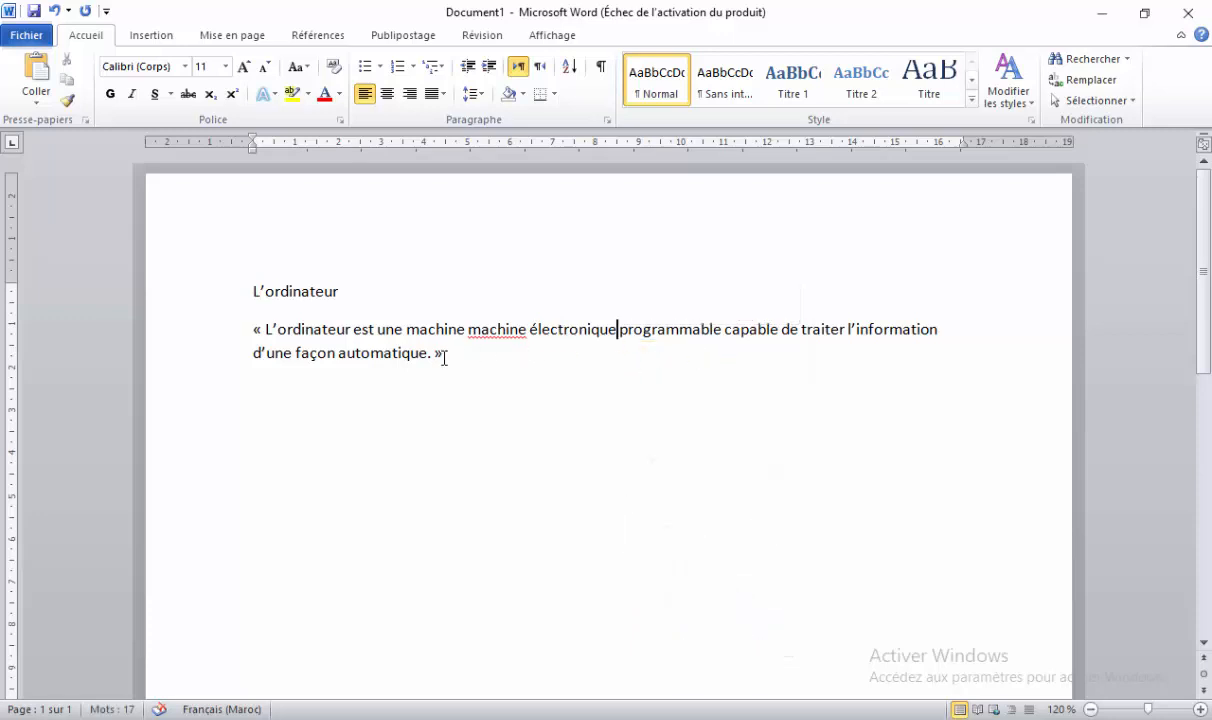
Delete the duplicated word 'machine', then briefly look over the insertion ribbon options.
{"action": "right_click", "coordinate": [491, 335]}
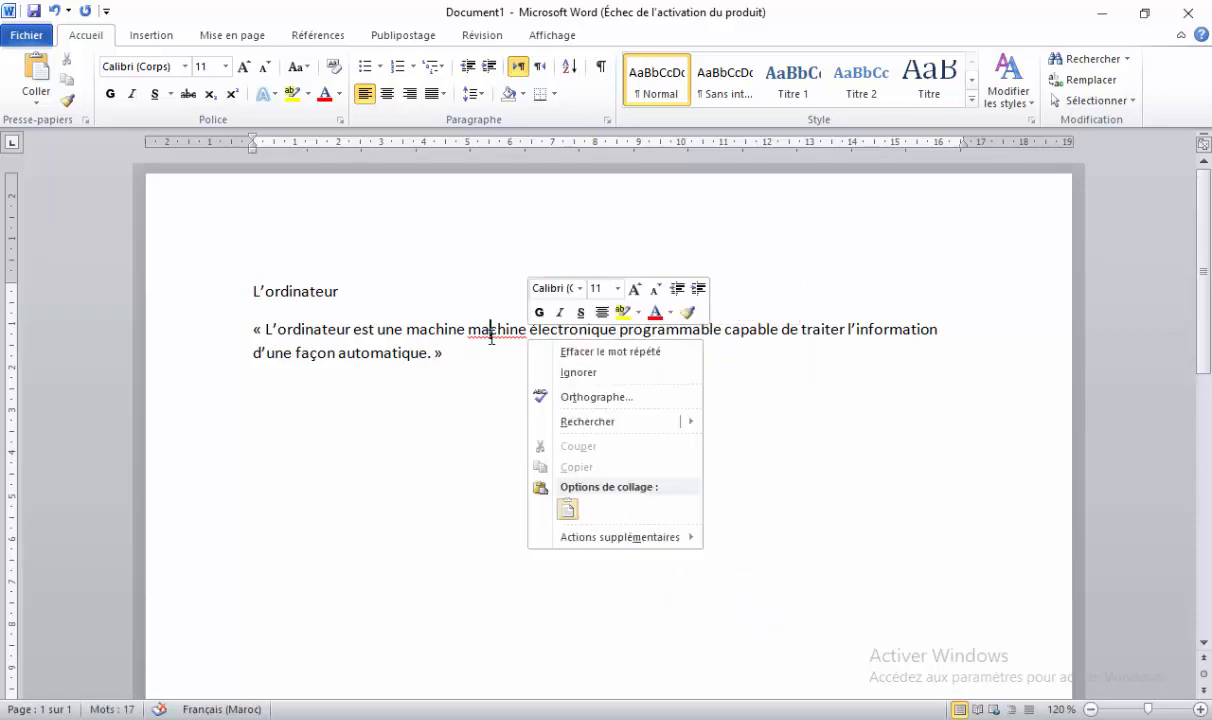
{"action": "left_click", "coordinate": [626, 352]}
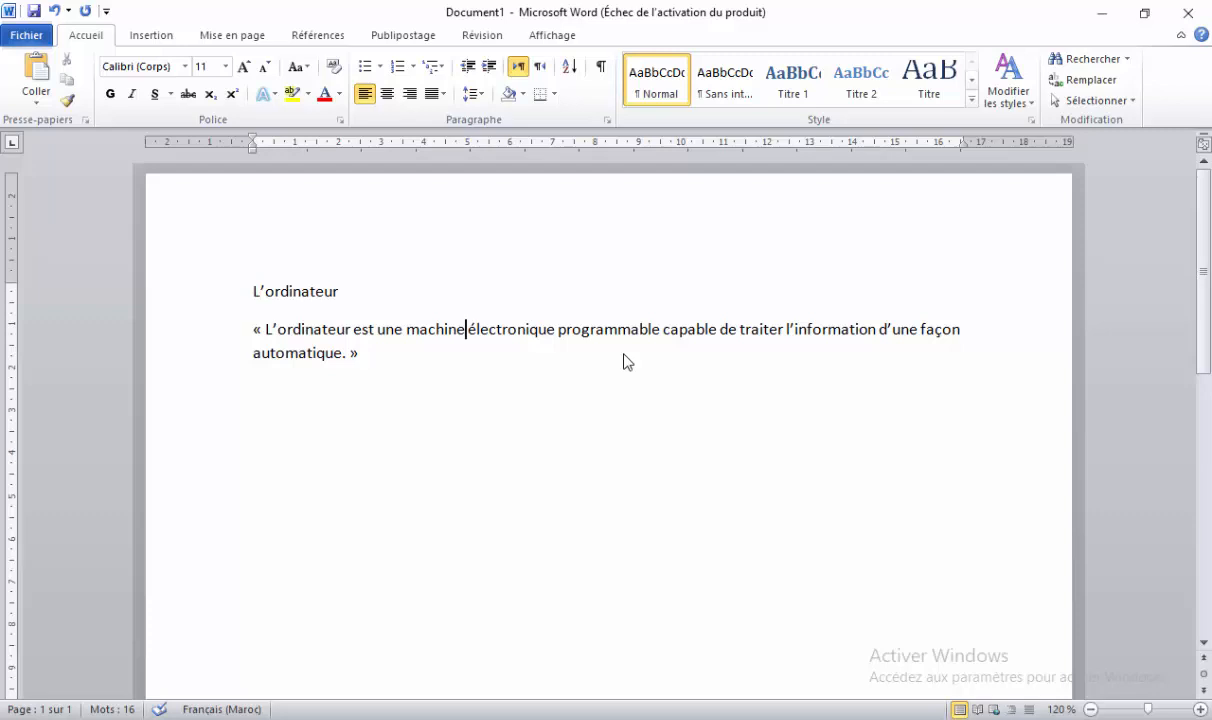
{"action": "left_click", "coordinate": [763, 719]}
{"action": "left_click", "coordinate": [150, 35]}
{"action": "left_click", "coordinate": [94, 39]}
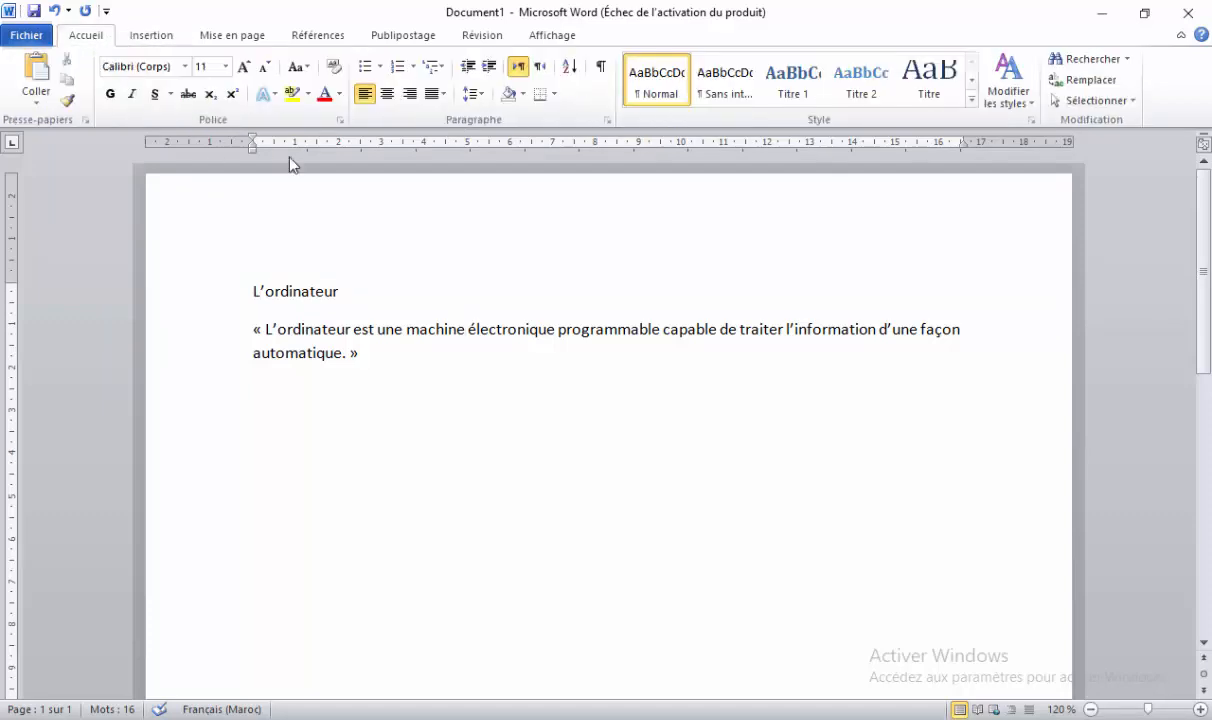
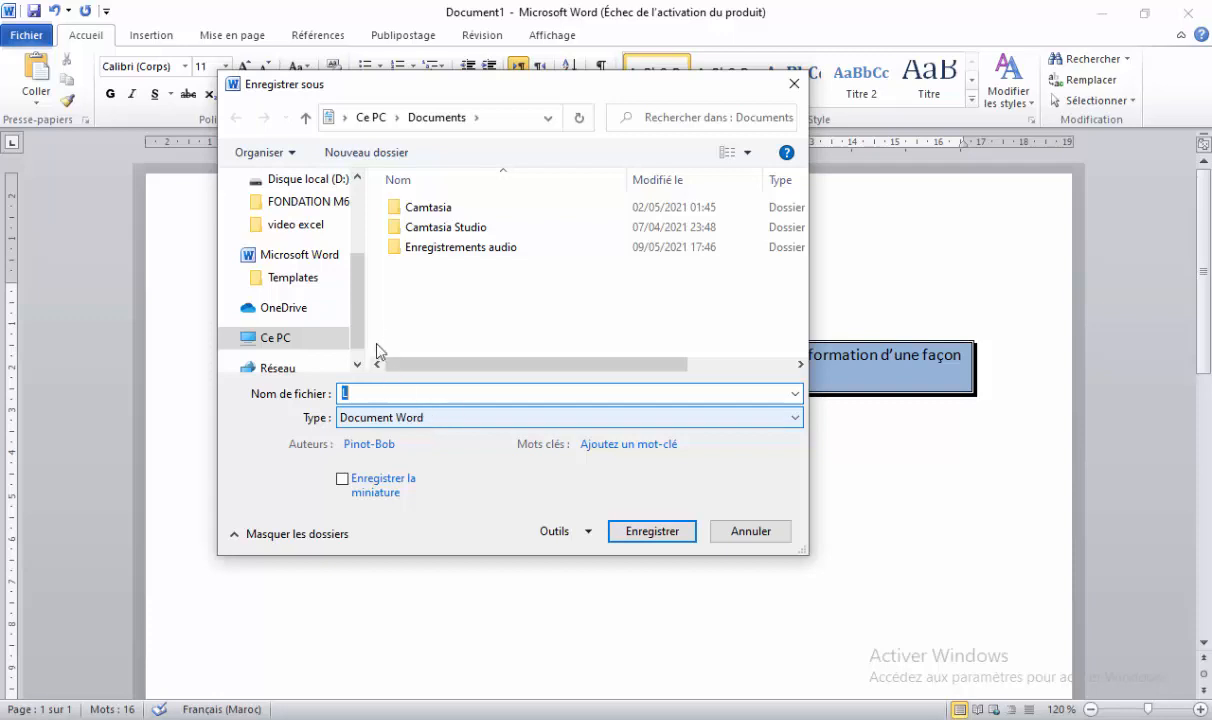
Browse the Save As dialog to Ce PC > Disque local (D:) > student folder > Documents perso.
{"action": "left_click", "coordinate": [277, 343]}
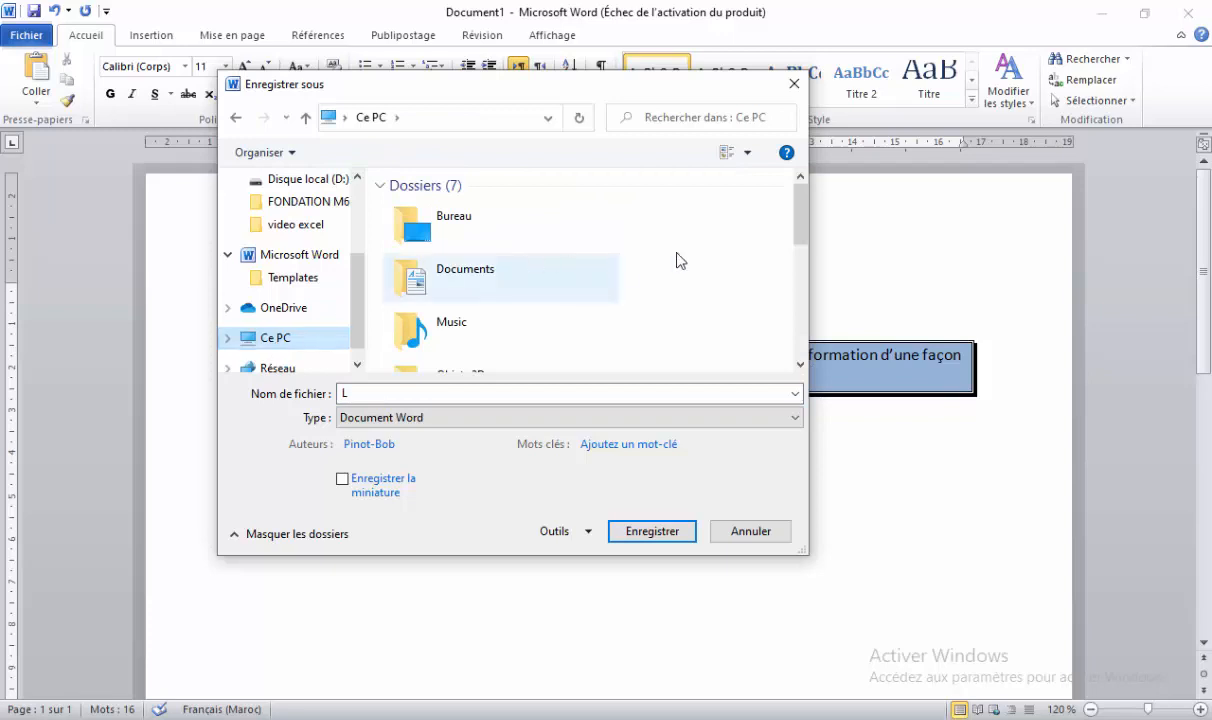
{"action": "left_click_drag", "start_coordinate": [802, 219], "coordinate": [810, 322]}
{"action": "double_click", "coordinate": [537, 328]}
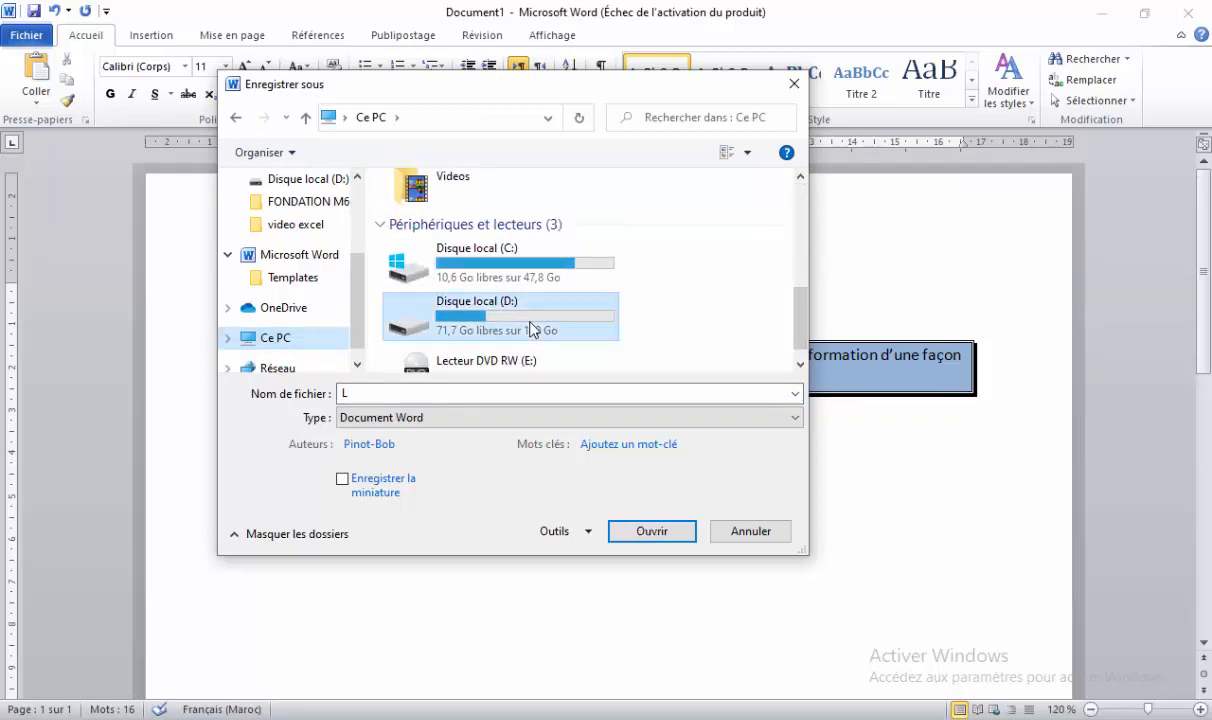
{"action": "double_click", "coordinate": [476, 230]}
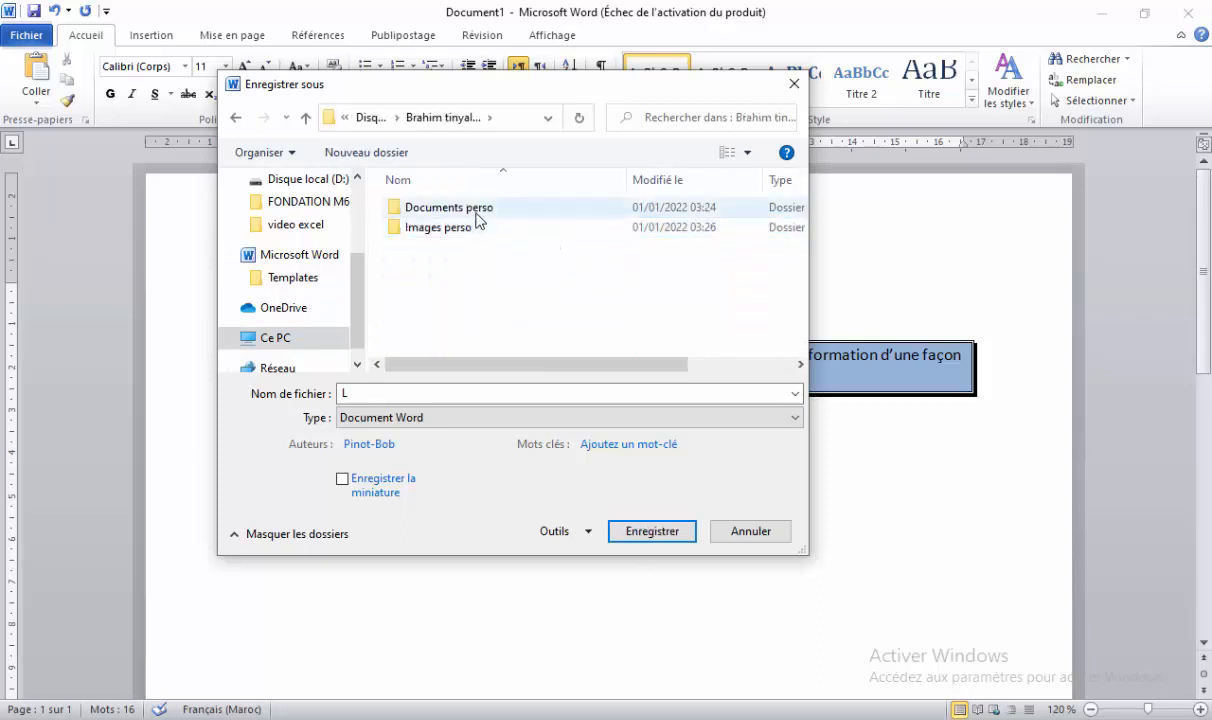
{"action": "double_click", "coordinate": [477, 216]}
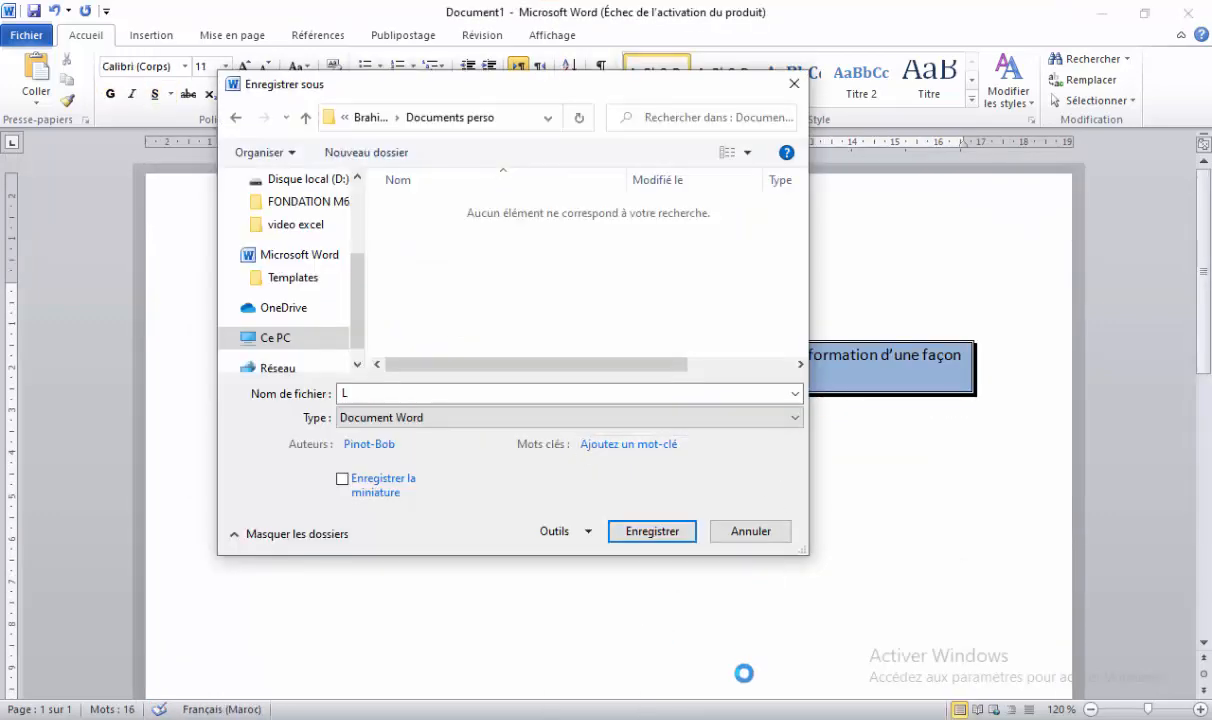
Check the exercise instructions, then replace the file name with Définition.
{"action": "left_click", "coordinate": [744, 718]}
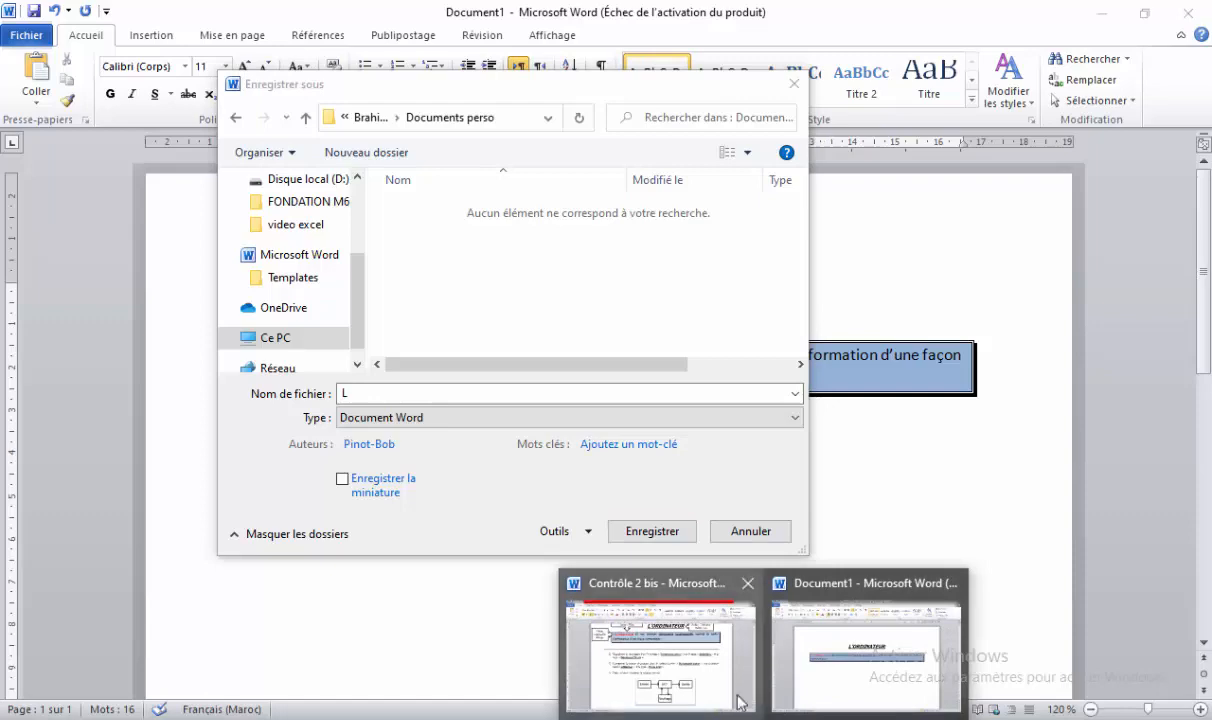
{"action": "left_click", "coordinate": [731, 690]}
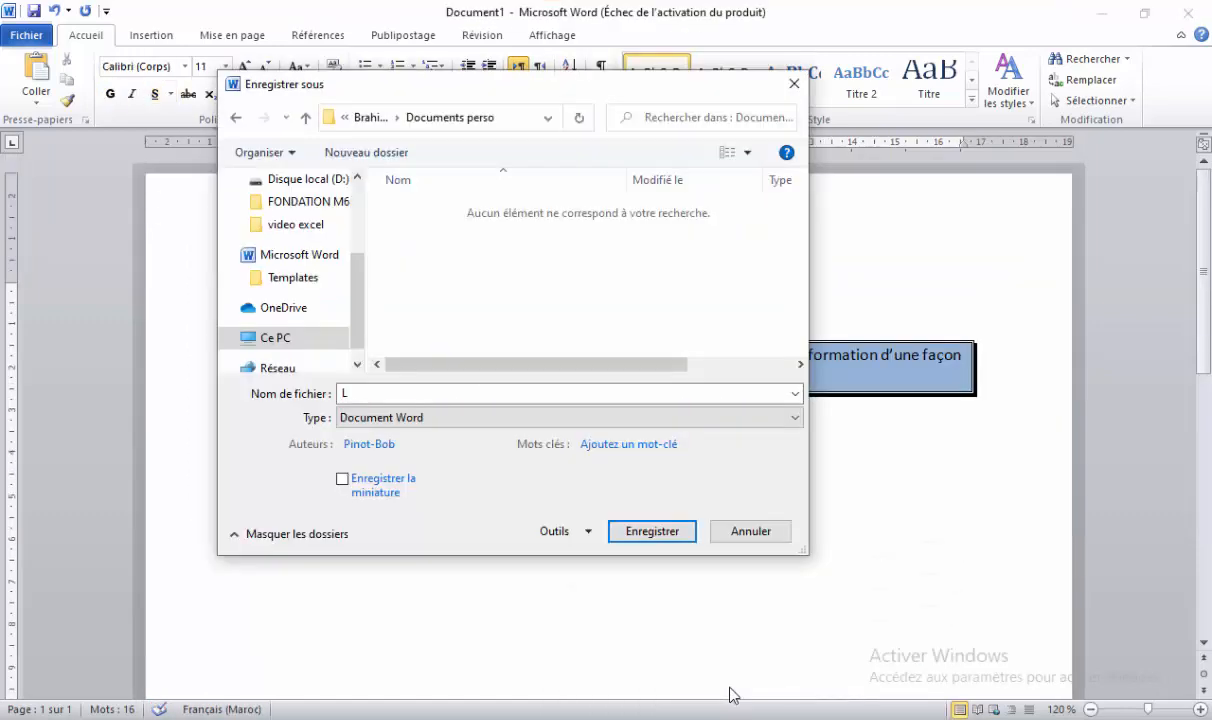
{"action": "double_click", "coordinate": [587, 396]}
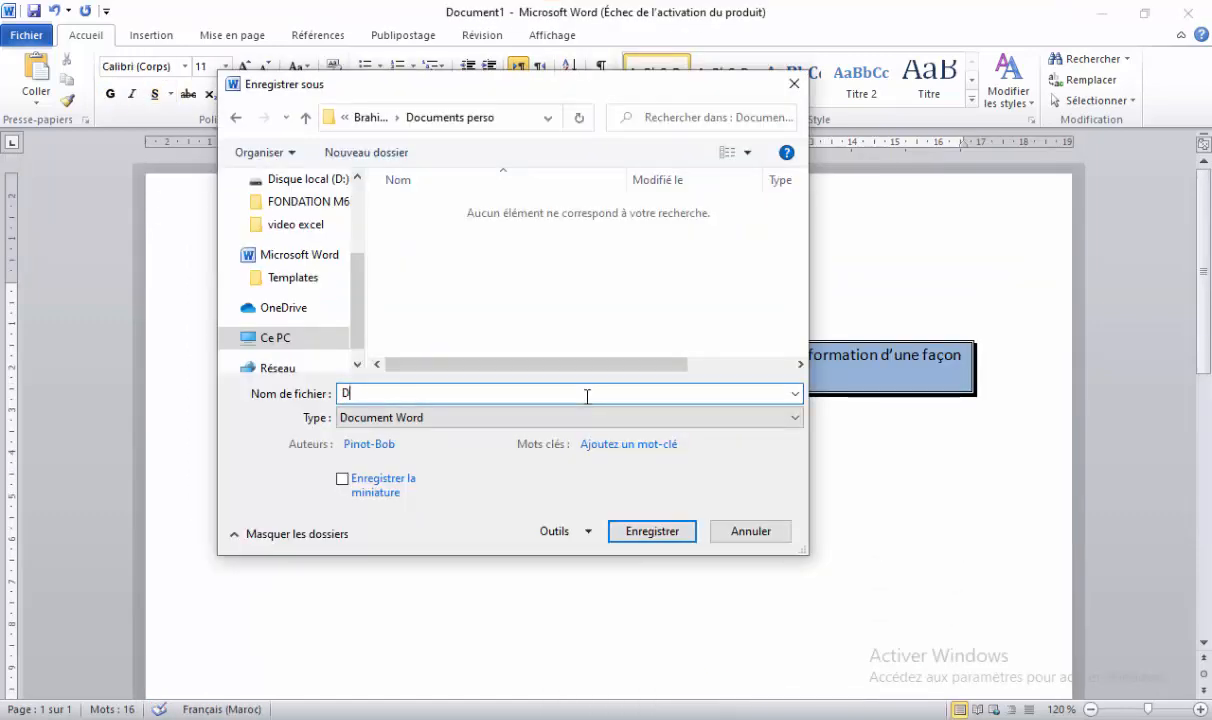
{"action": "type", "text": "Définition"}
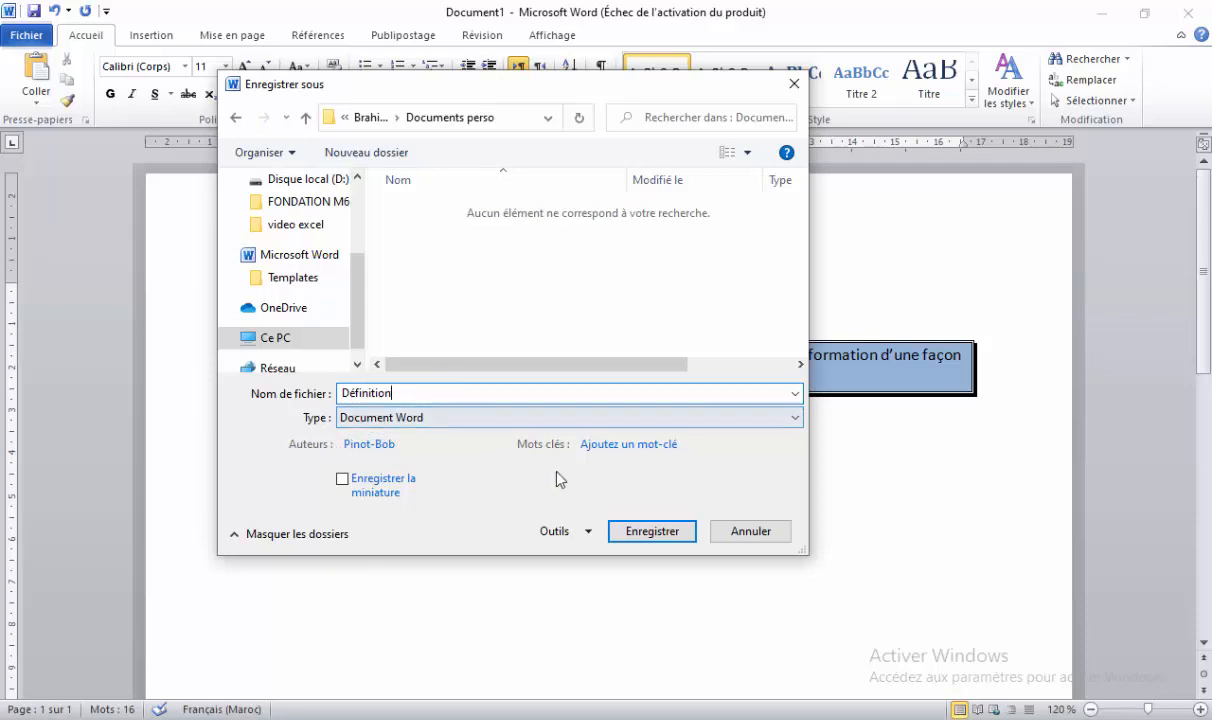
Save Définition, confirm it appears in Documents perso, and return to the Contrôle 2 bis sheet.
{"action": "left_click", "coordinate": [649, 538]}
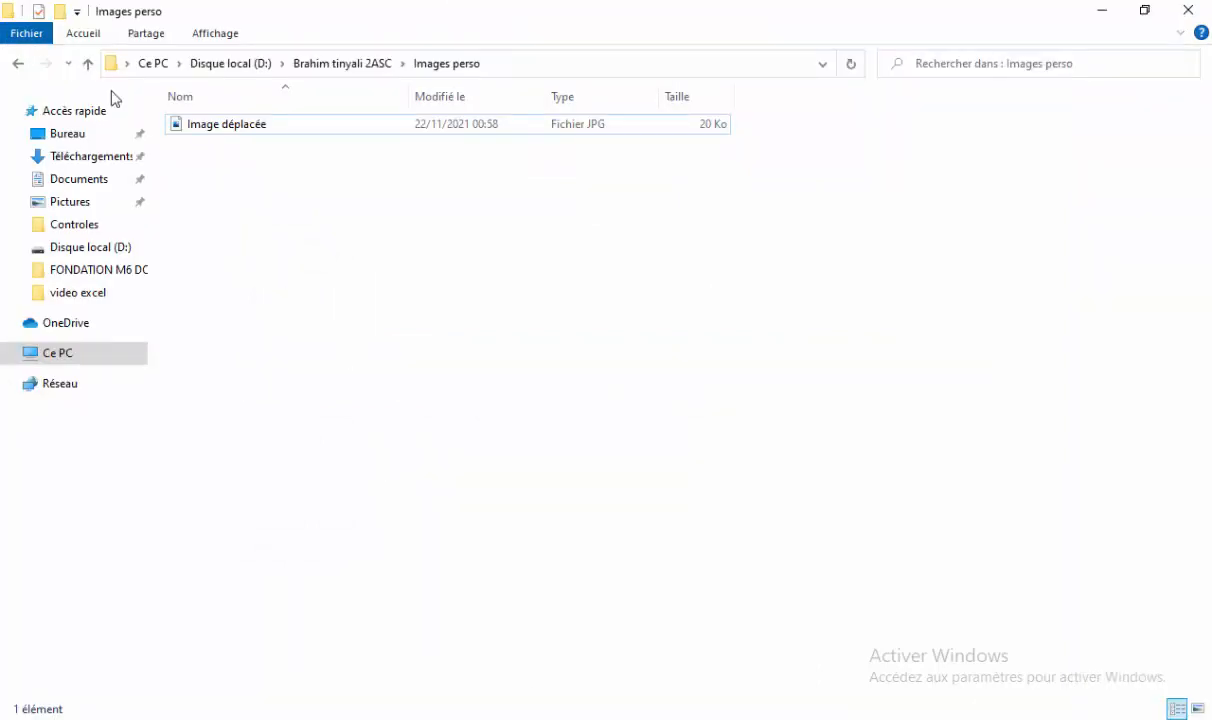
{"action": "left_click", "coordinate": [89, 64]}
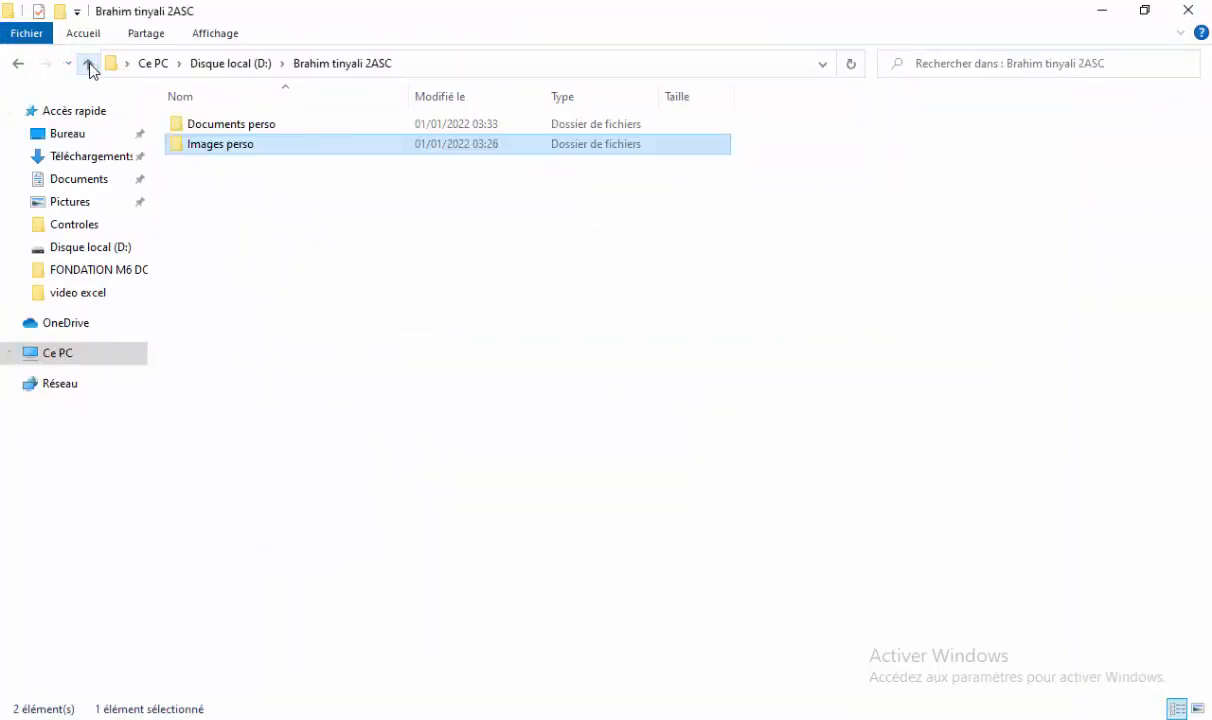
{"action": "double_click", "coordinate": [208, 130]}
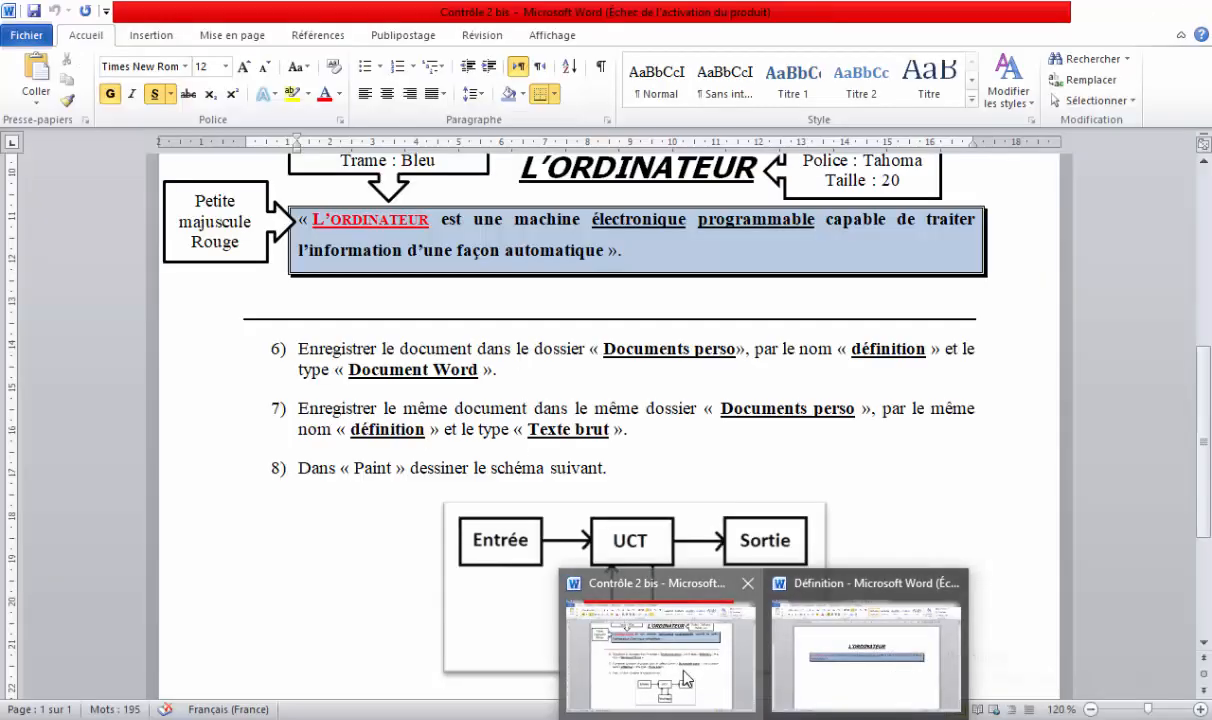
{"action": "left_click", "coordinate": [652, 640]}
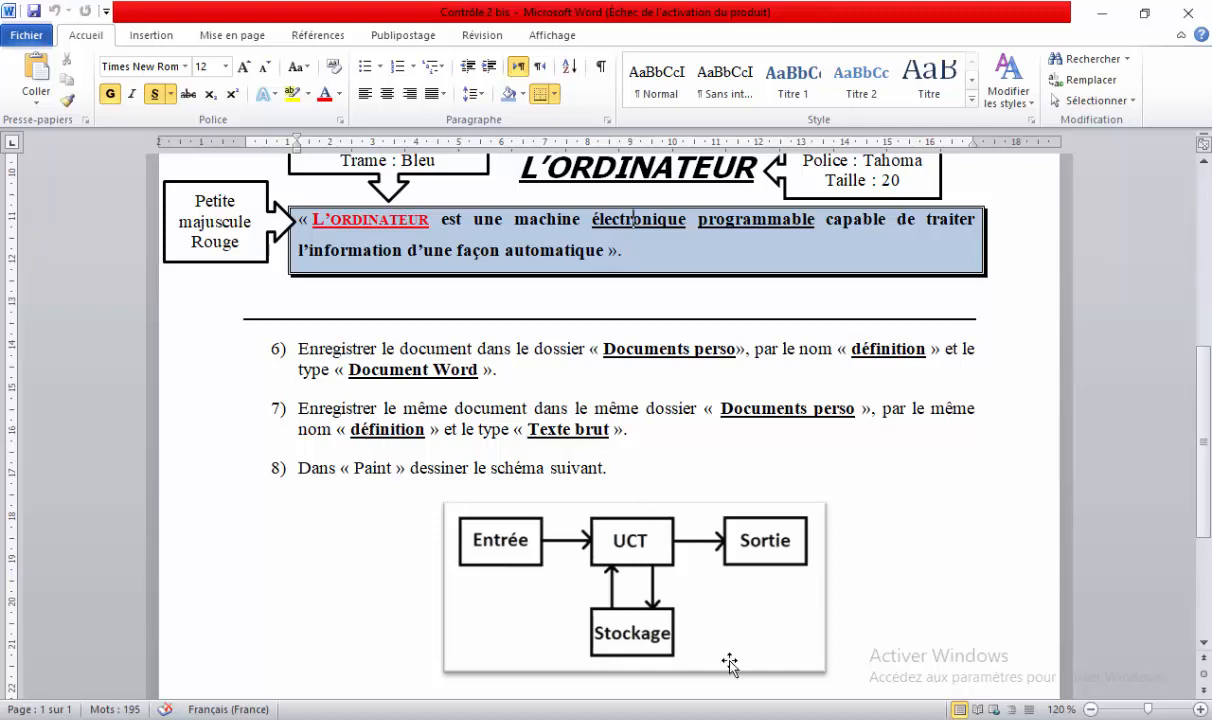
Bring Définition to the front and view its Informations page under Fichier.
{"action": "mouse_move", "coordinate": [763, 718]}
{"action": "left_click", "coordinate": [839, 676]}
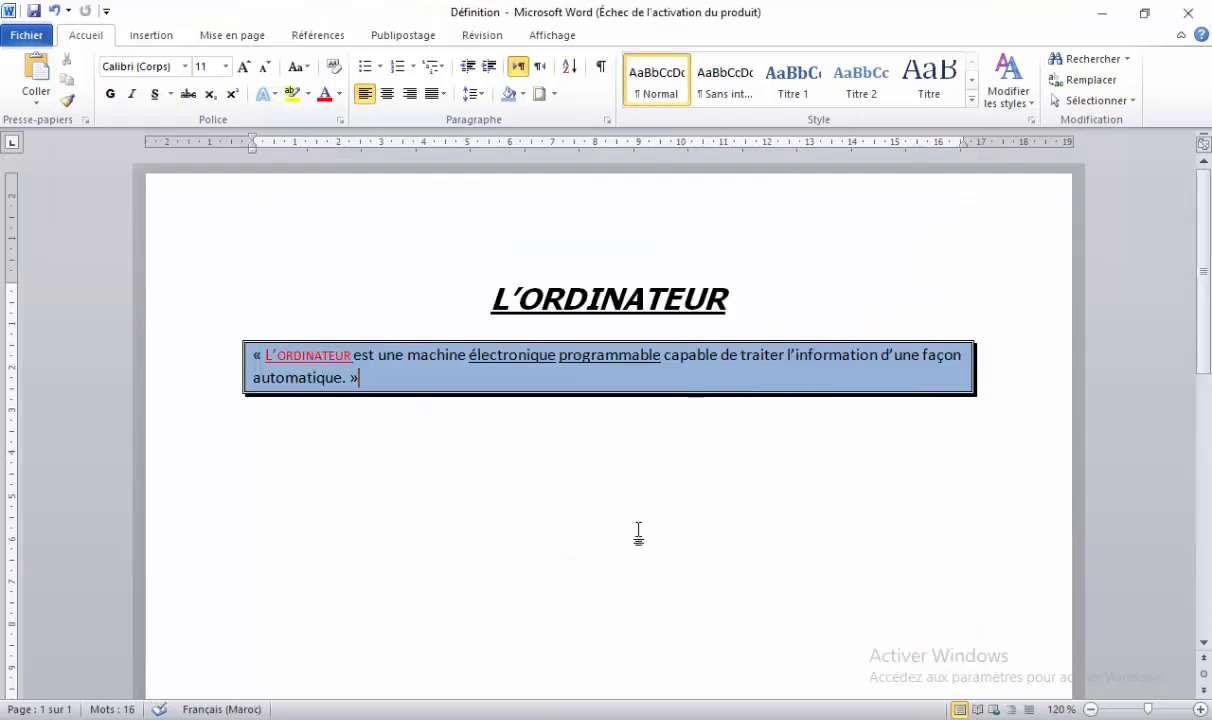
{"action": "left_click", "coordinate": [40, 40]}
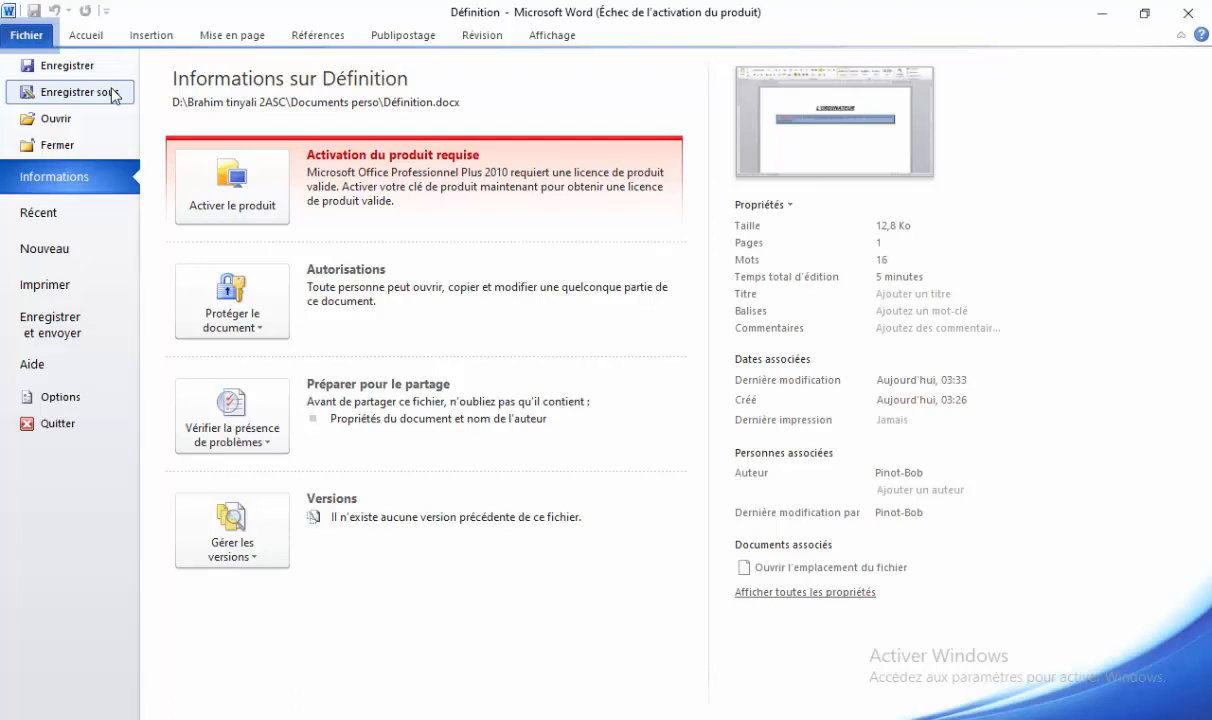
Save a Texte brut copy of Définition, accepting the default conversion settings.
{"action": "left_click", "coordinate": [89, 92]}
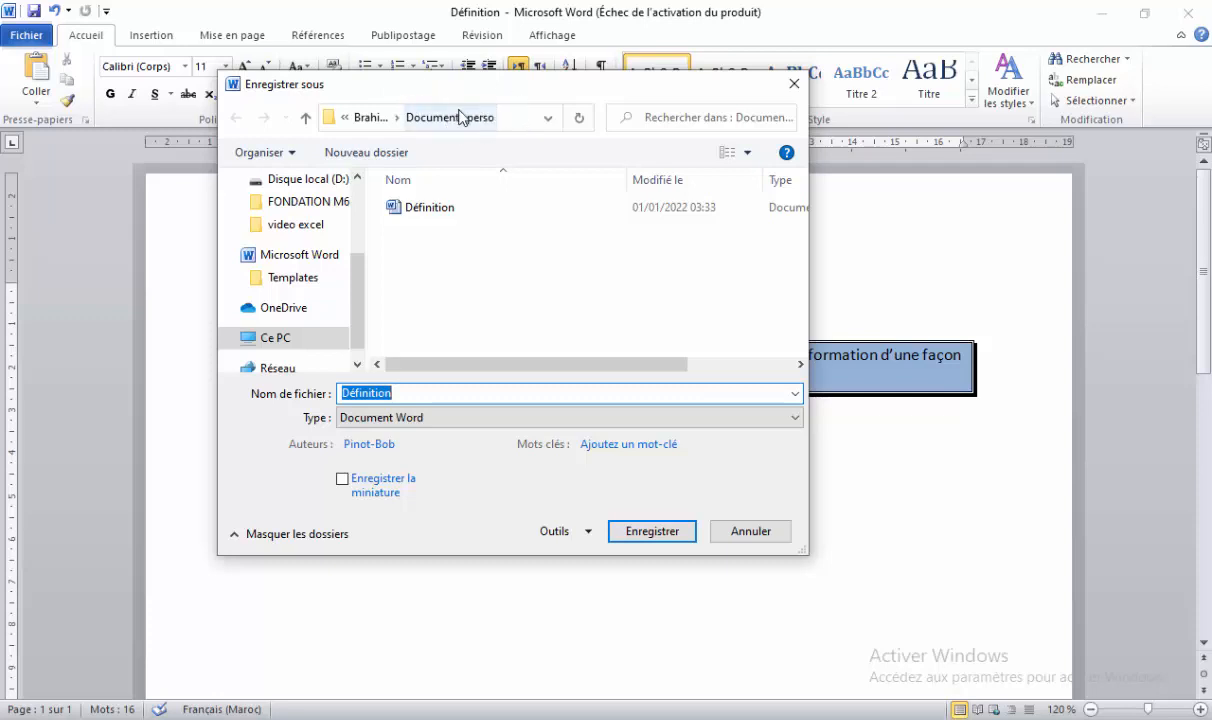
{"action": "left_click", "coordinate": [419, 422]}
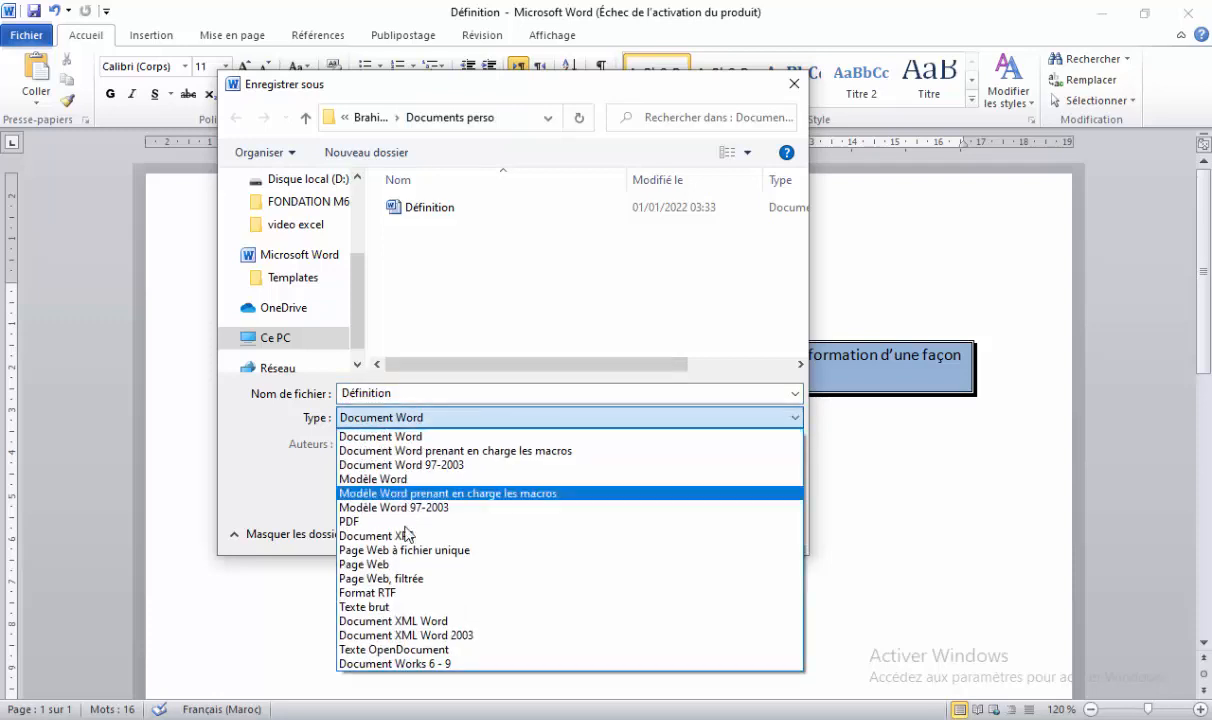
{"action": "left_click", "coordinate": [408, 607]}
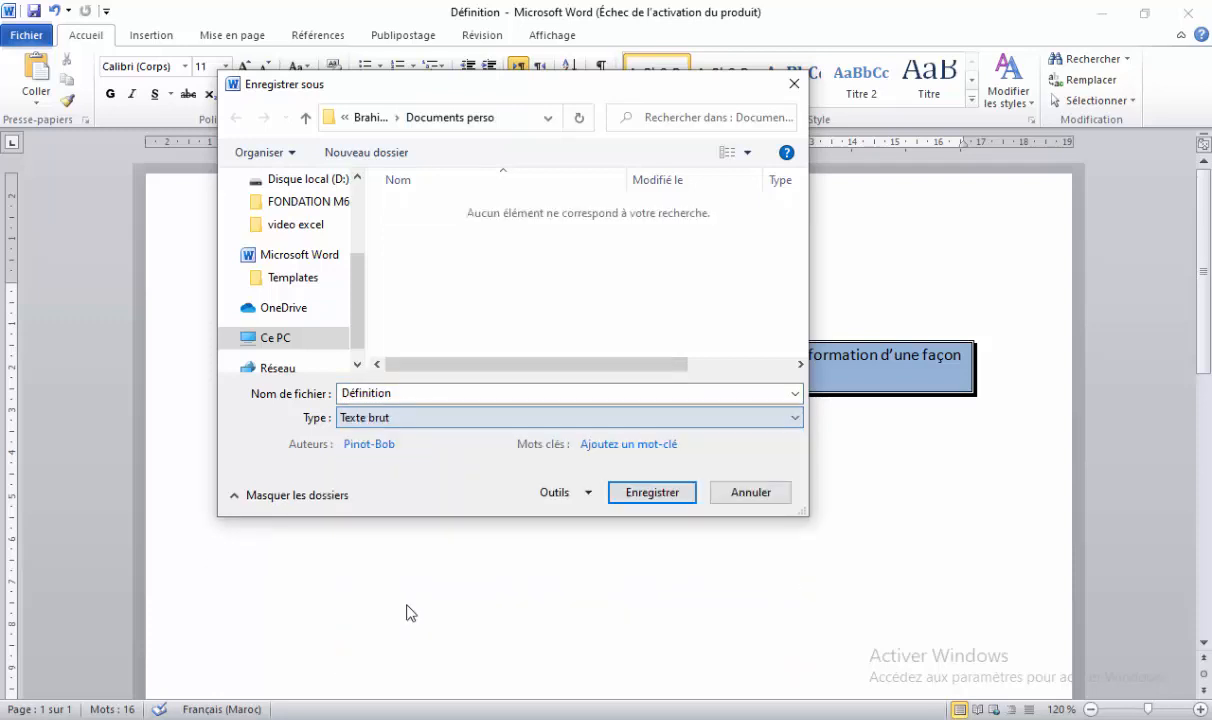
{"action": "left_click", "coordinate": [652, 492]}
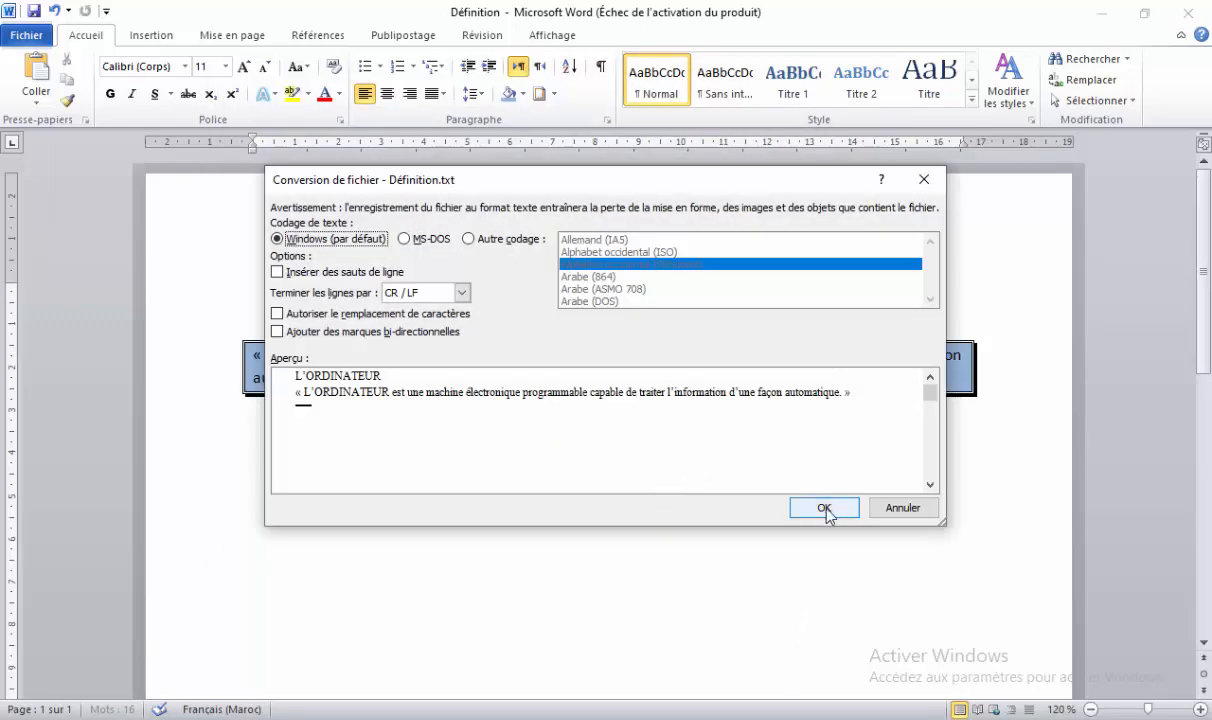
{"action": "left_click", "coordinate": [822, 508]}
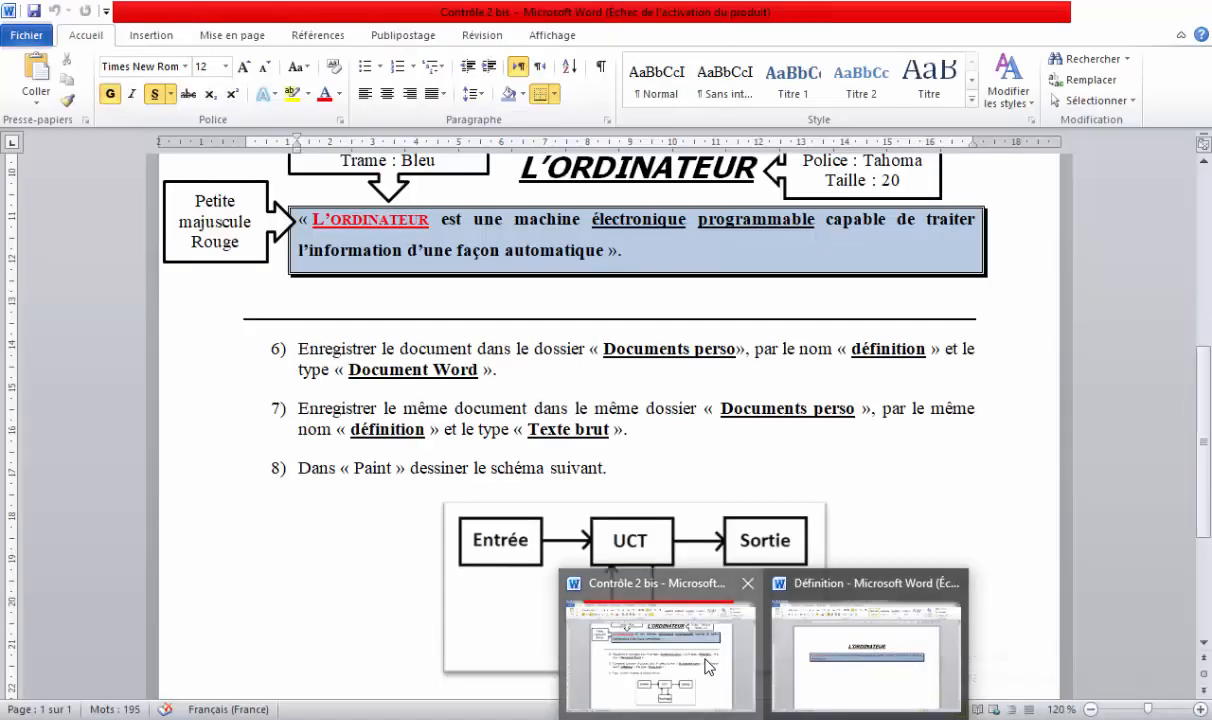
Return to the Contrôle 2 bis sheet and launch Paint by searching 'pai'.
{"action": "left_click", "coordinate": [686, 653]}
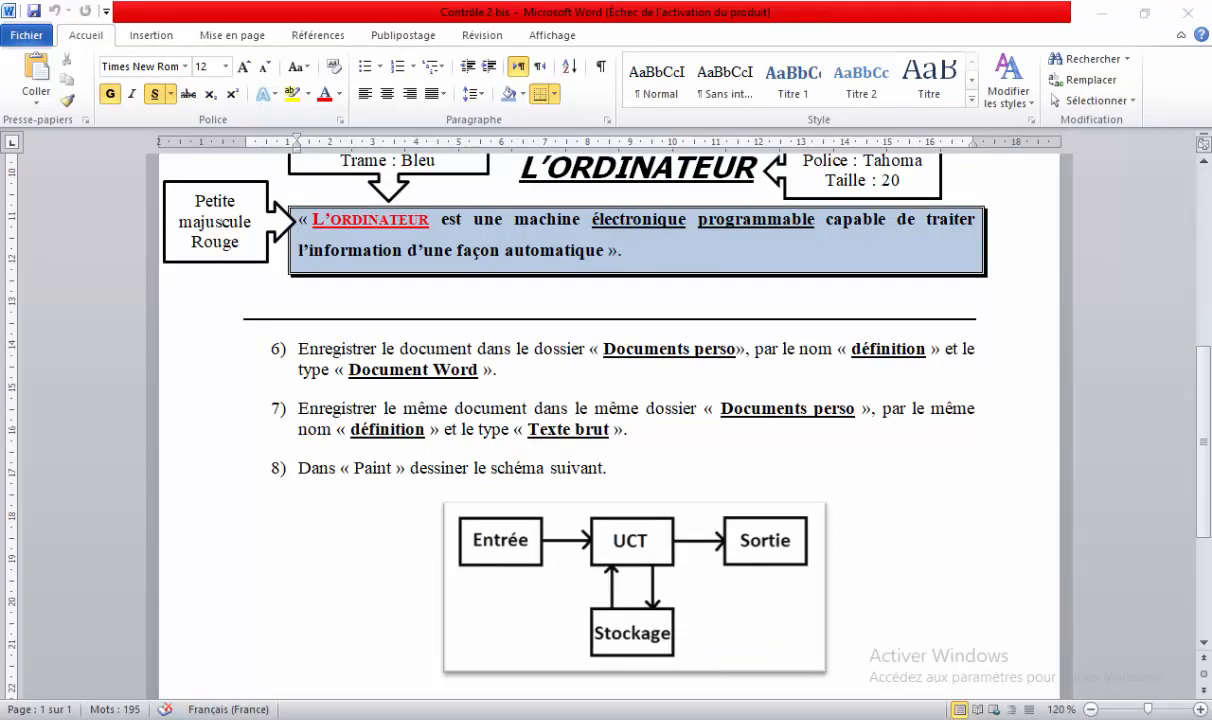
{"action": "key", "text": "super"}
{"action": "type", "text": "pai"}
{"action": "key", "text": "Return"}
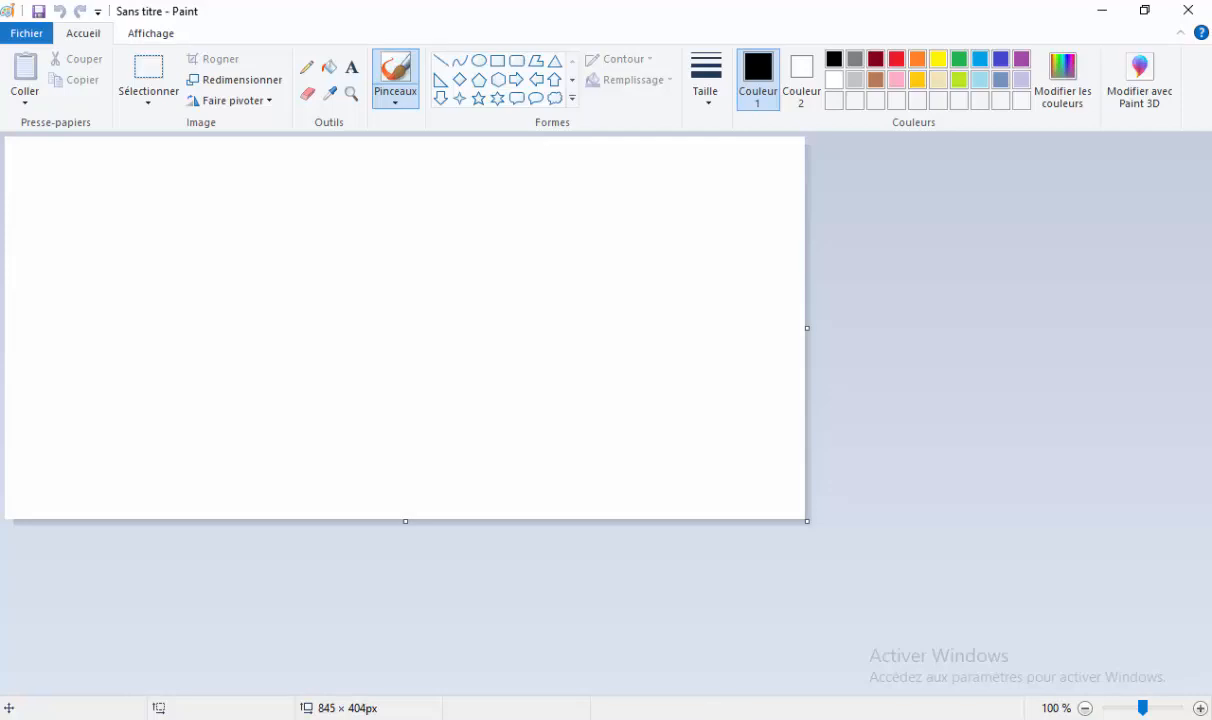
Minimise the Définition document and bring the blank Paint canvas to the front.
{"action": "left_click", "coordinate": [730, 719]}
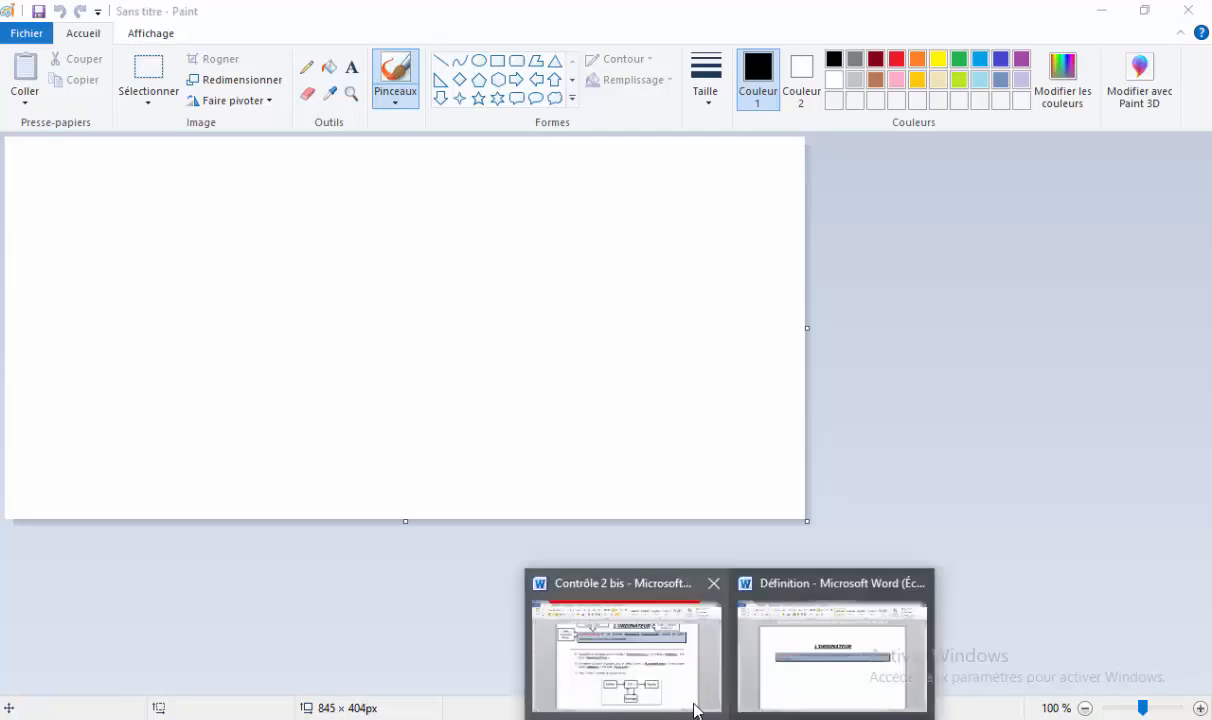
{"action": "left_click", "coordinate": [796, 623]}
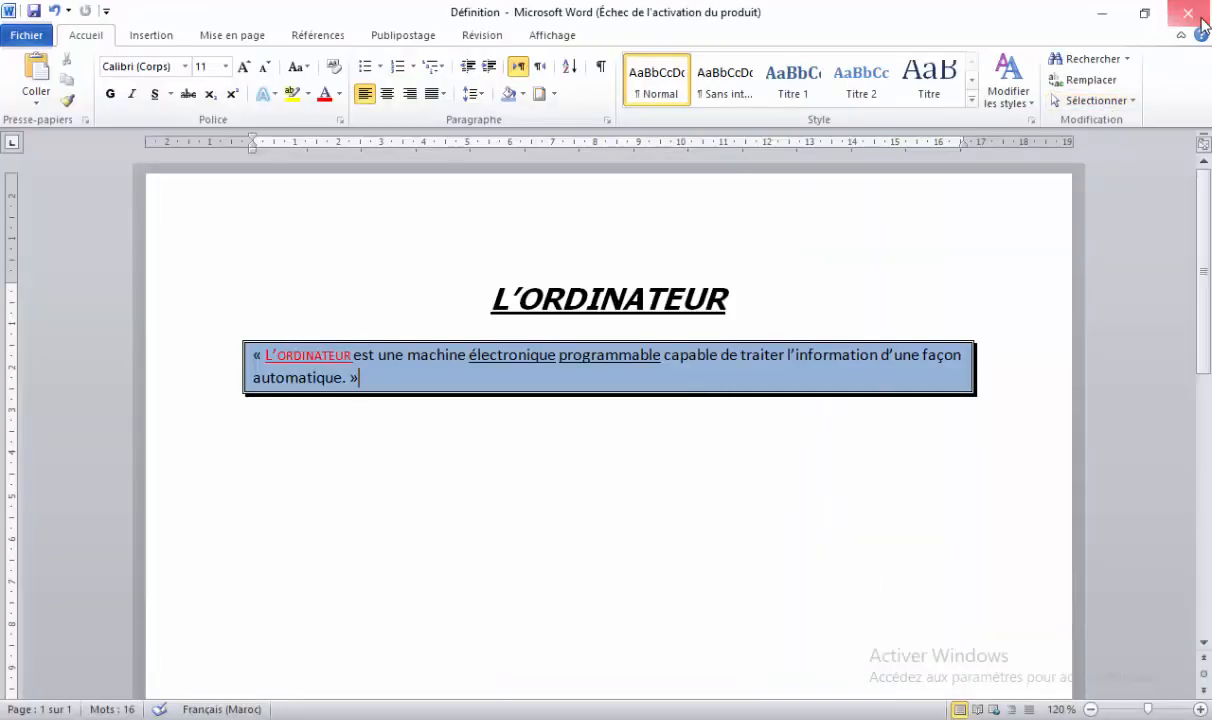
{"action": "left_click", "coordinate": [1102, 12]}
{"action": "left_click", "coordinate": [730, 719]}
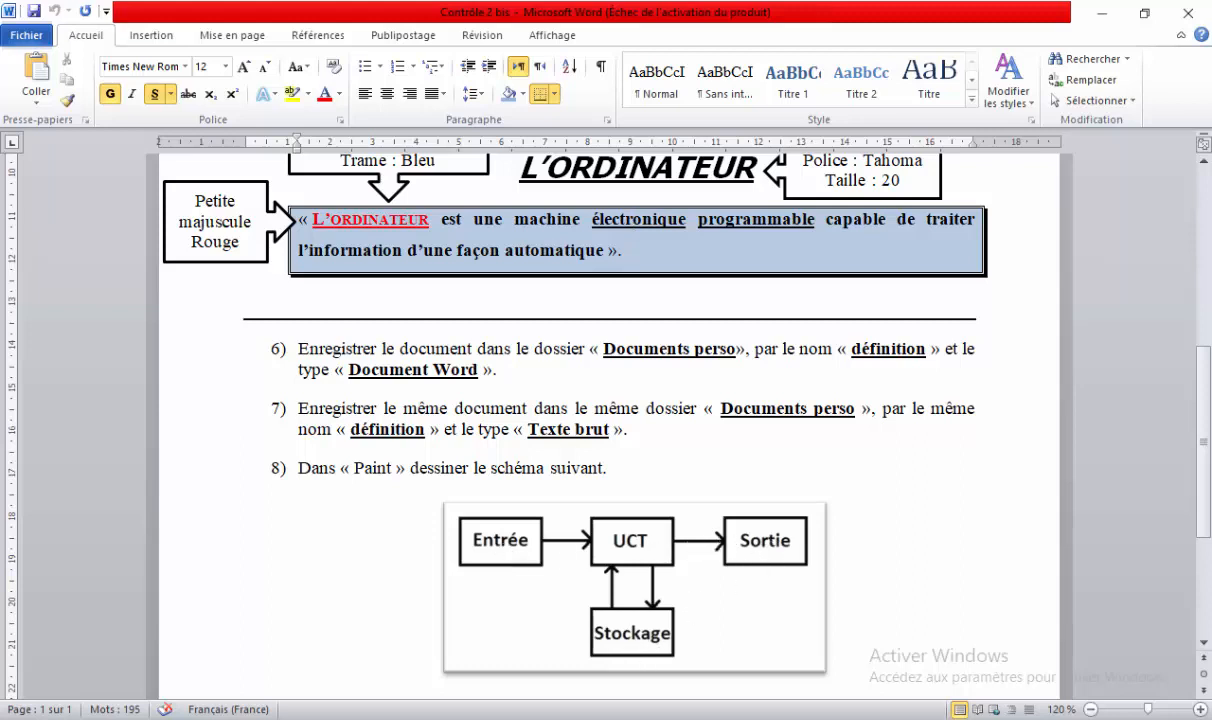
{"action": "key", "text": "alt+Tab"}
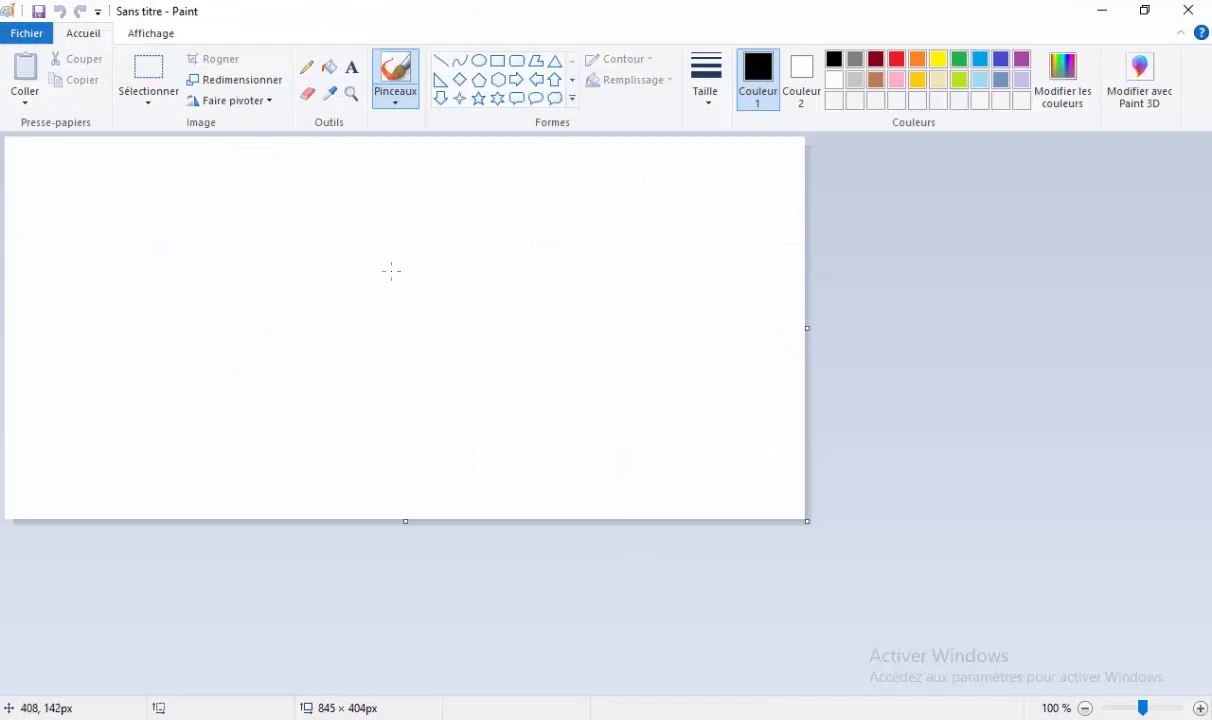
Draw three rectangles in a row across the top and a fourth below the middle one.
{"action": "left_click", "coordinate": [497, 64]}
{"action": "mouse_move", "coordinate": [108, 204]}
{"action": "left_mouse_down"}
{"action": "mouse_move", "coordinate": [141, 252]}
{"action": "mouse_move", "coordinate": [194, 244]}
{"action": "mouse_move", "coordinate": [225, 258]}
{"action": "left_mouse_up"}
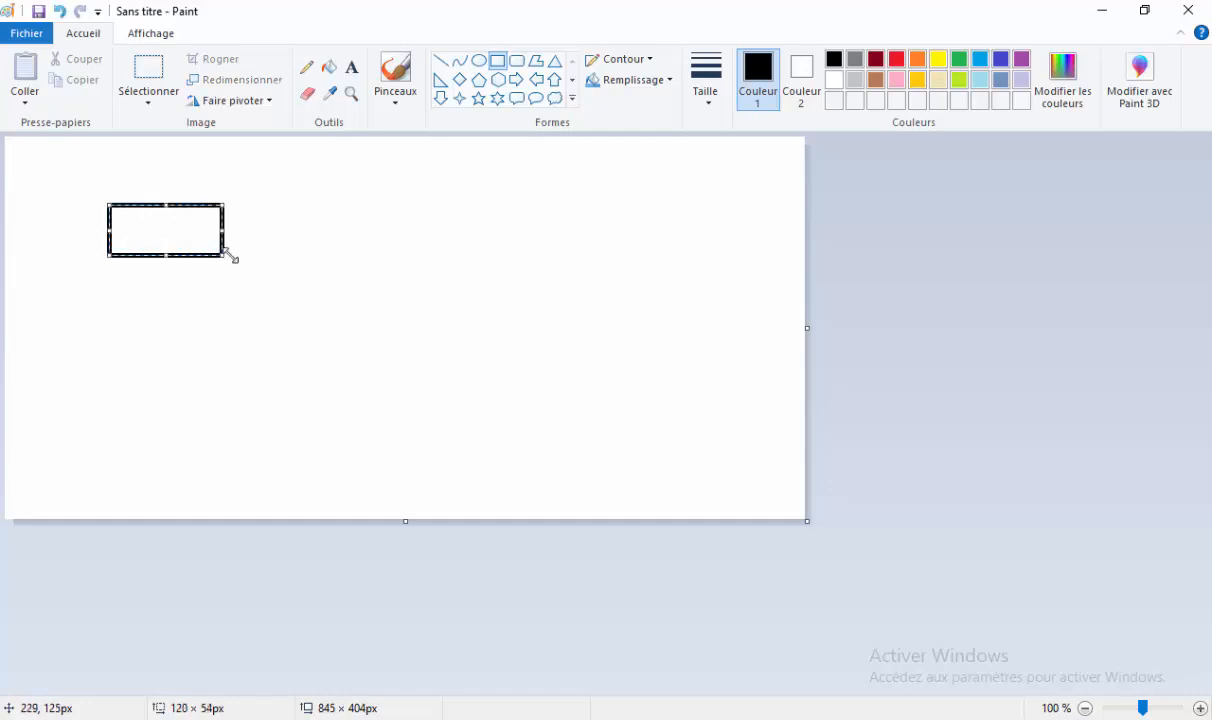
{"action": "mouse_move", "coordinate": [303, 209]}
{"action": "left_mouse_down"}
{"action": "mouse_move", "coordinate": [338, 254]}
{"action": "mouse_move", "coordinate": [436, 254]}
{"action": "mouse_move", "coordinate": [426, 254]}
{"action": "left_mouse_up"}
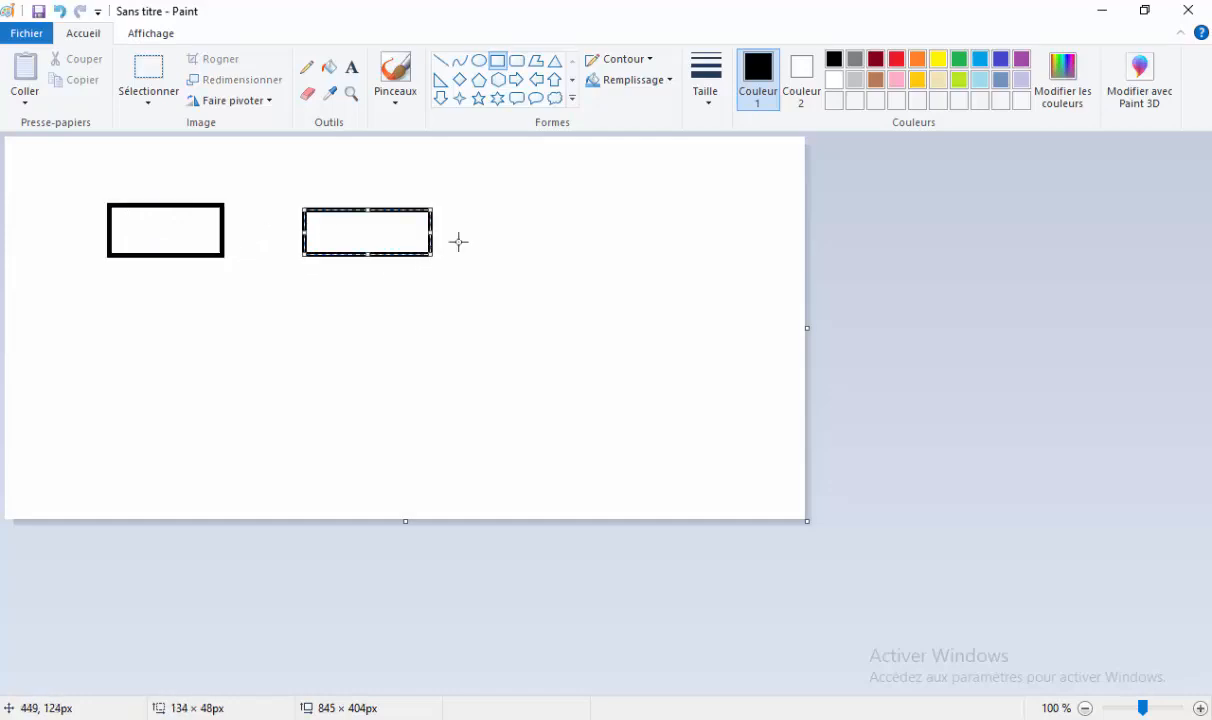
{"action": "mouse_move", "coordinate": [520, 210]}
{"action": "left_mouse_down"}
{"action": "mouse_move", "coordinate": [561, 255]}
{"action": "mouse_move", "coordinate": [664, 257]}
{"action": "left_mouse_up"}
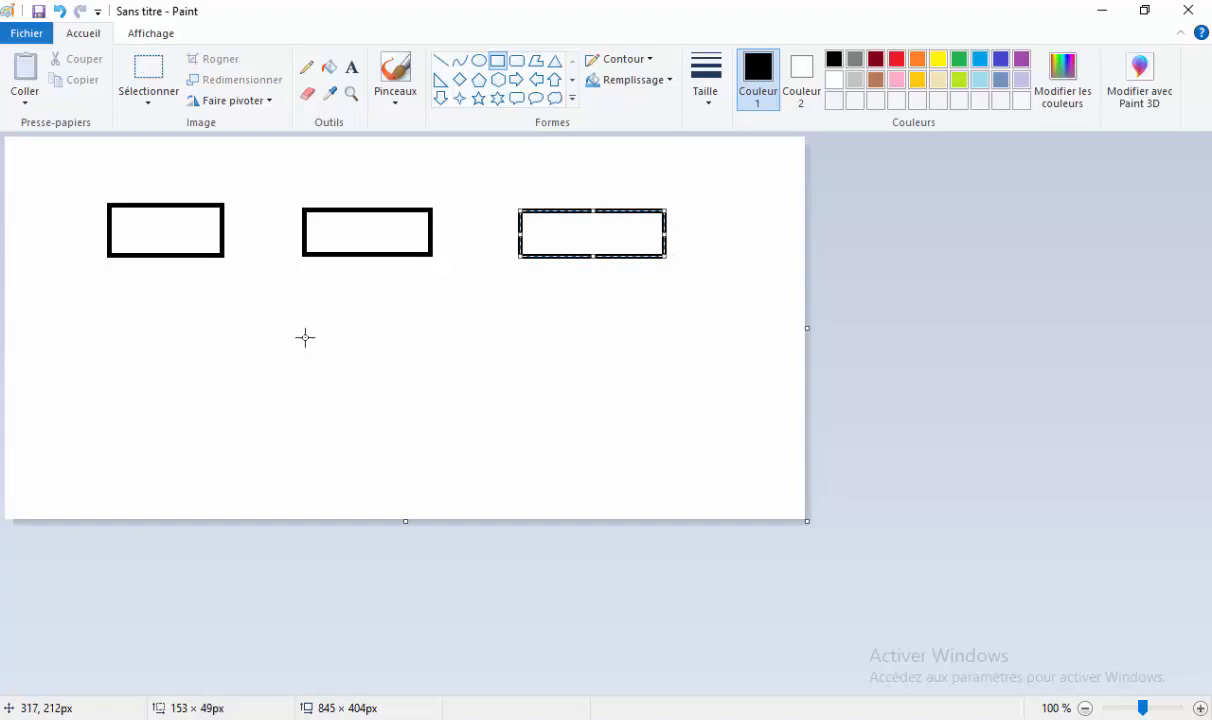
{"action": "left_click_drag", "start_coordinate": [305, 331], "coordinate": [429, 372]}
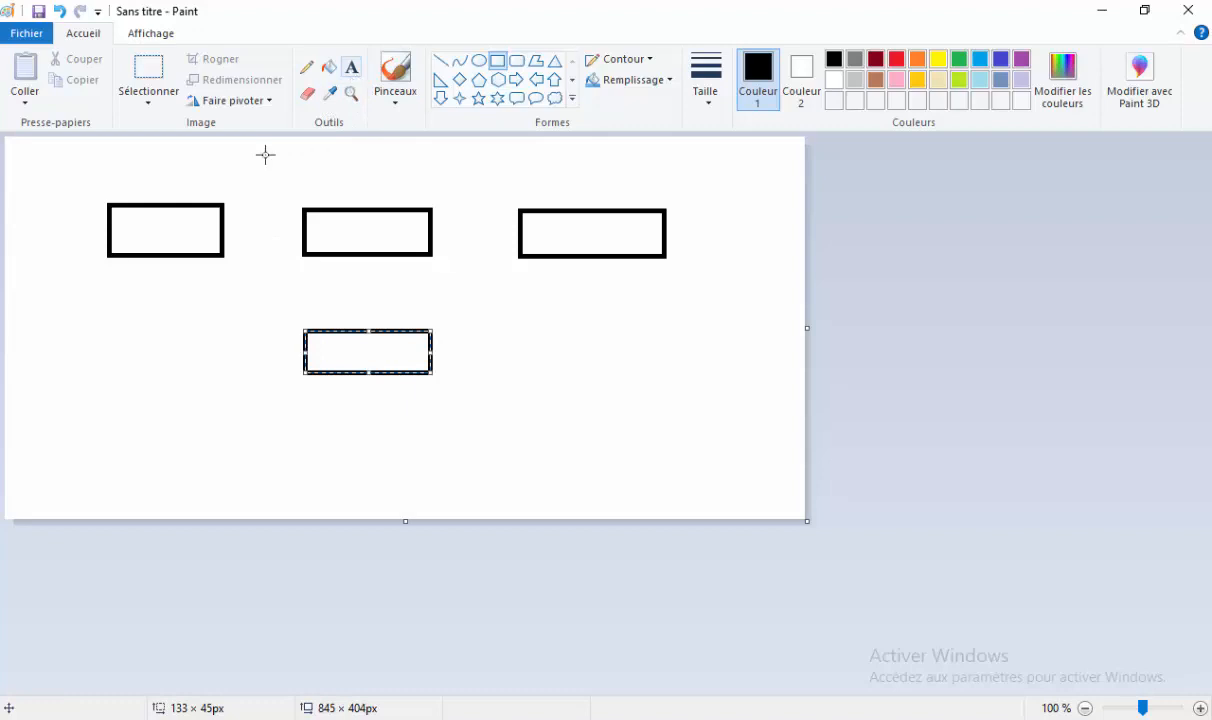
Draw right-pointing arrows linking the first, middle and right boxes.
{"action": "left_click", "coordinate": [516, 81]}
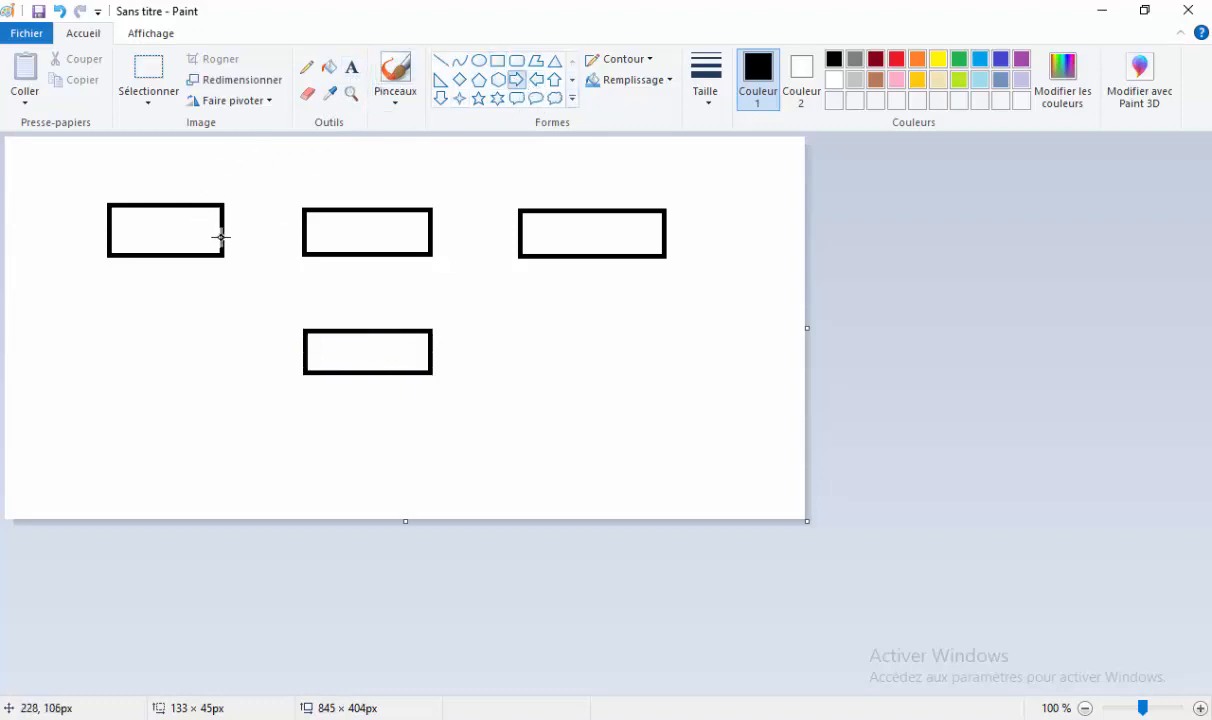
{"action": "left_click_drag", "start_coordinate": [222, 225], "coordinate": [302, 242]}
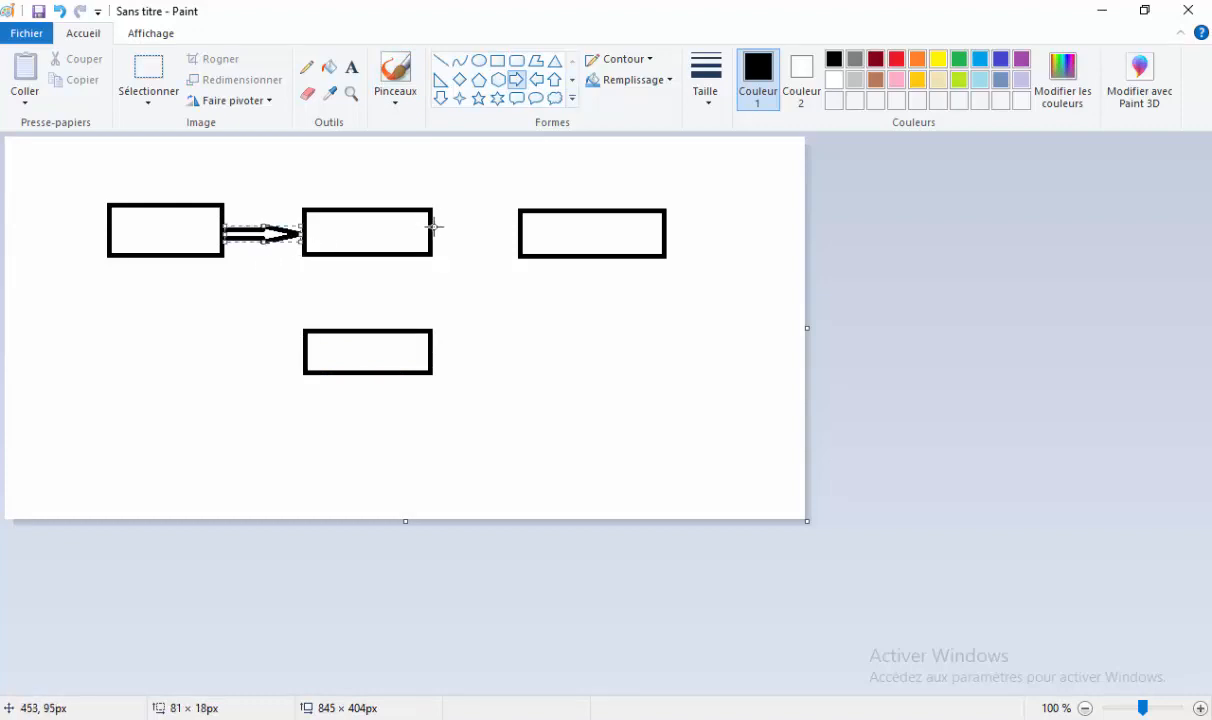
{"action": "left_click_drag", "start_coordinate": [433, 226], "coordinate": [519, 243]}
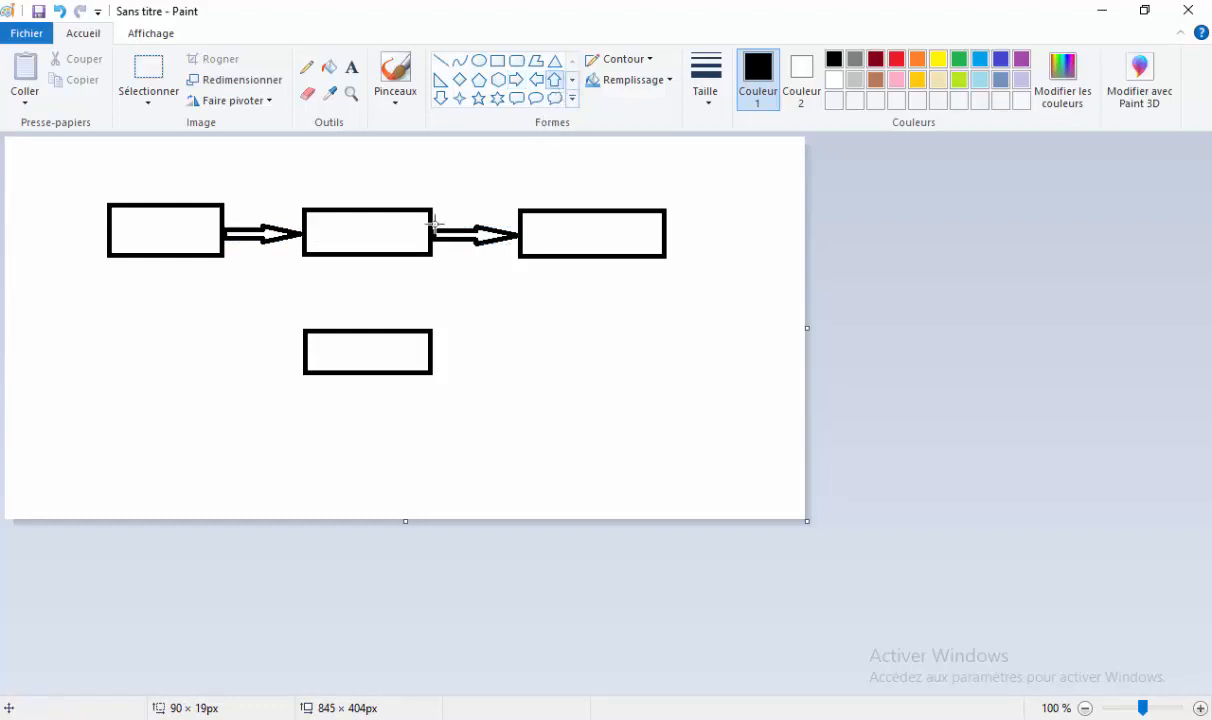
Add an up arrow and a down arrow between the middle and bottom boxes.
{"action": "left_click", "coordinate": [554, 79]}
{"action": "left_click_drag", "start_coordinate": [391, 259], "coordinate": [416, 325]}
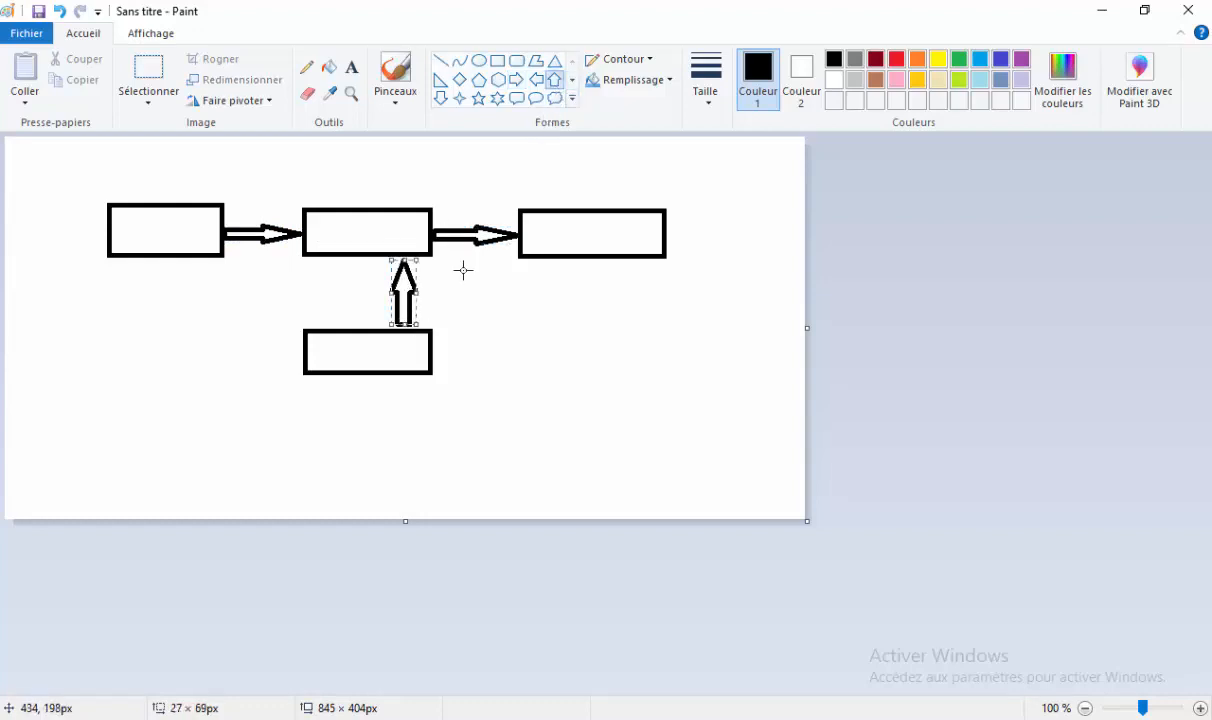
{"action": "left_click", "coordinate": [441, 98]}
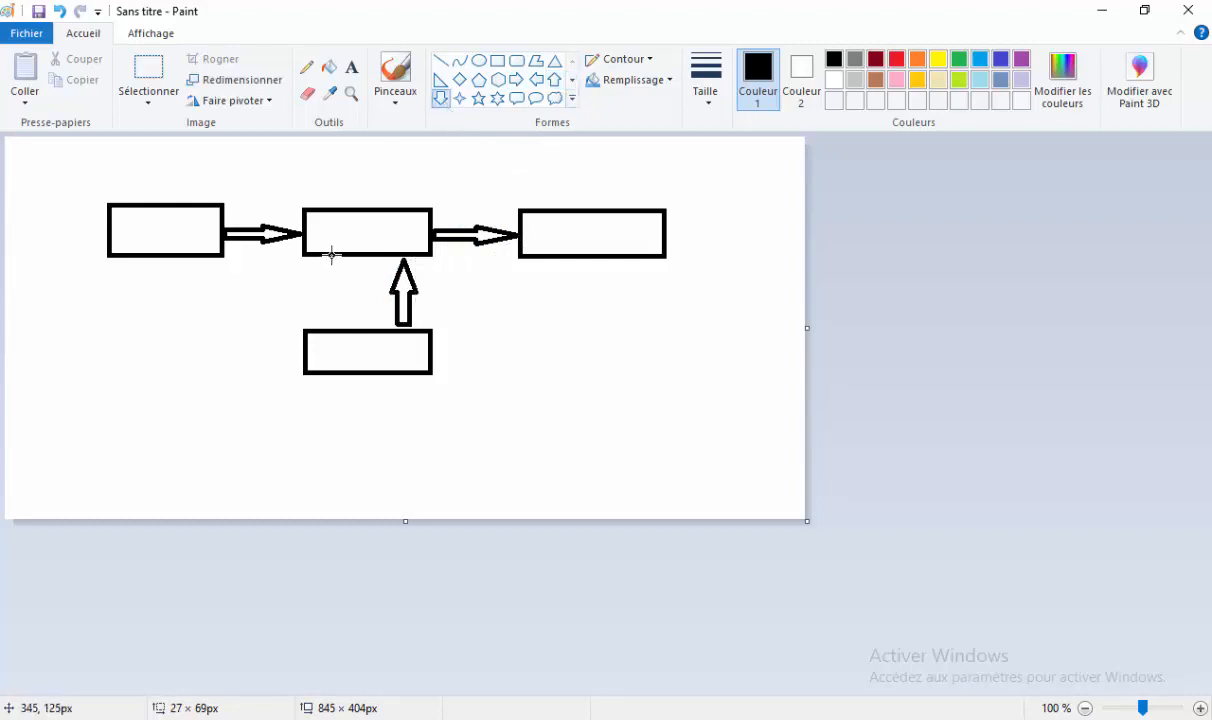
{"action": "left_click_drag", "start_coordinate": [331, 255], "coordinate": [353, 323]}
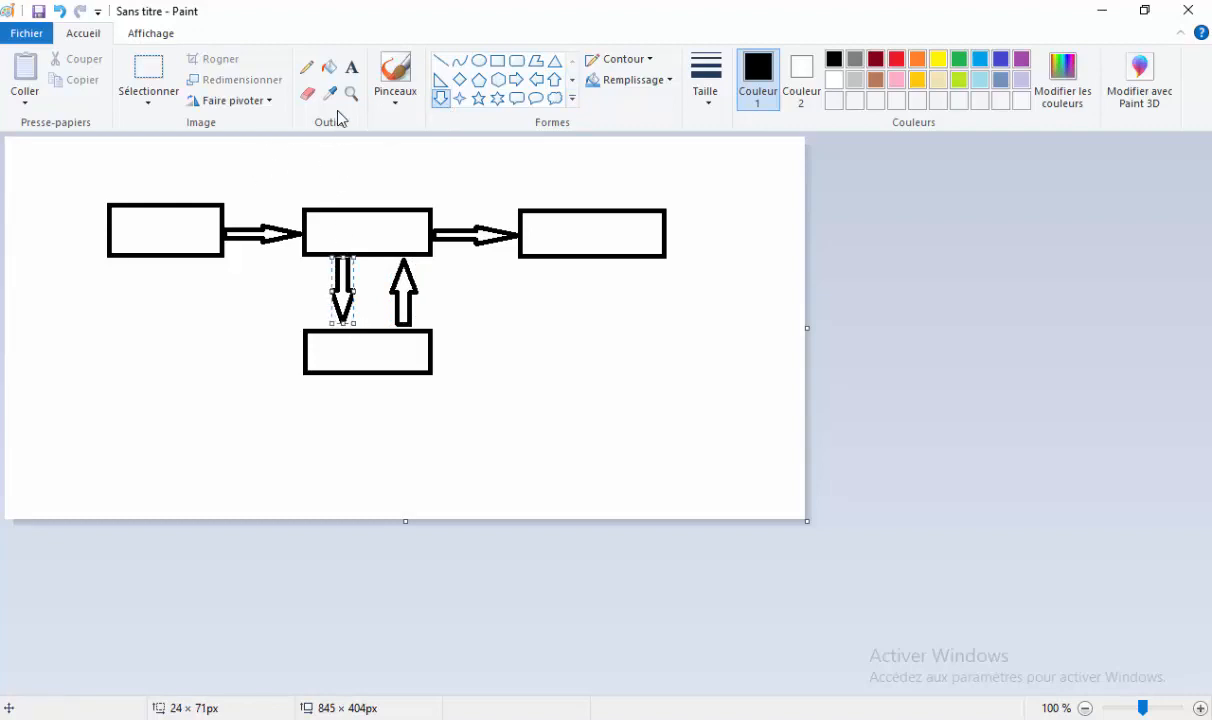
{"action": "left_click", "coordinate": [351, 67]}
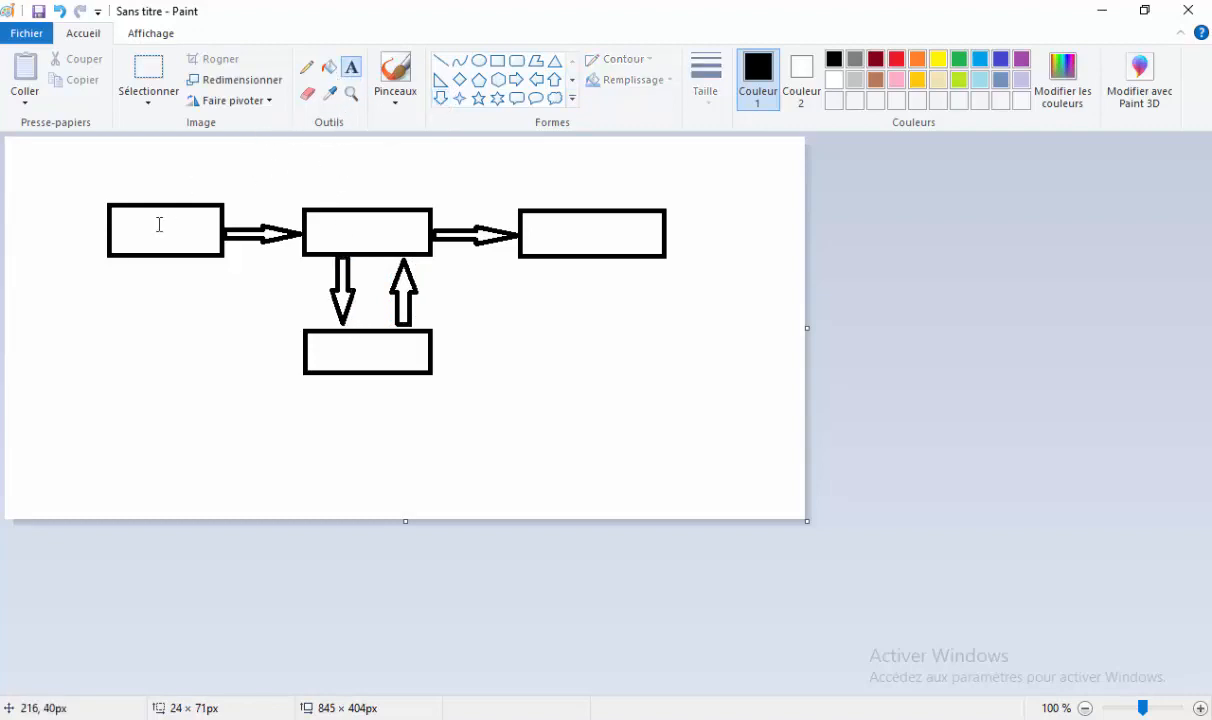
Label the first box Entrée in 16-point text.
{"action": "left_click", "coordinate": [118, 230]}
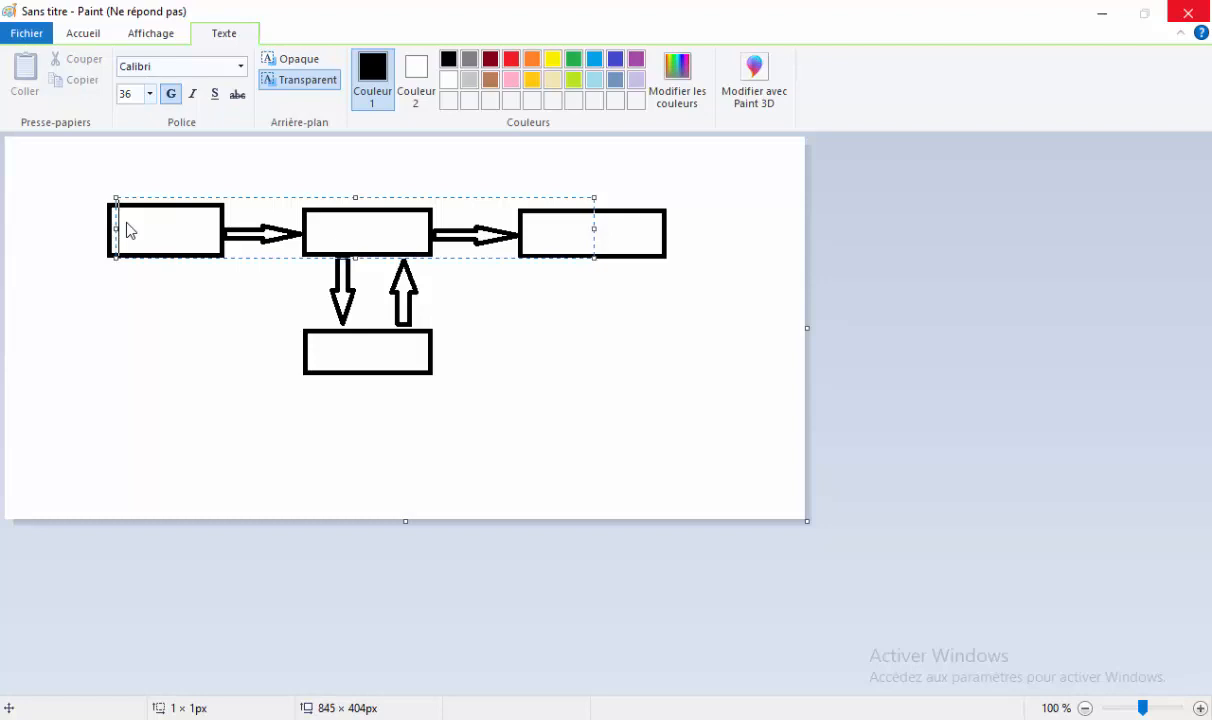
{"action": "left_click", "coordinate": [149, 94]}
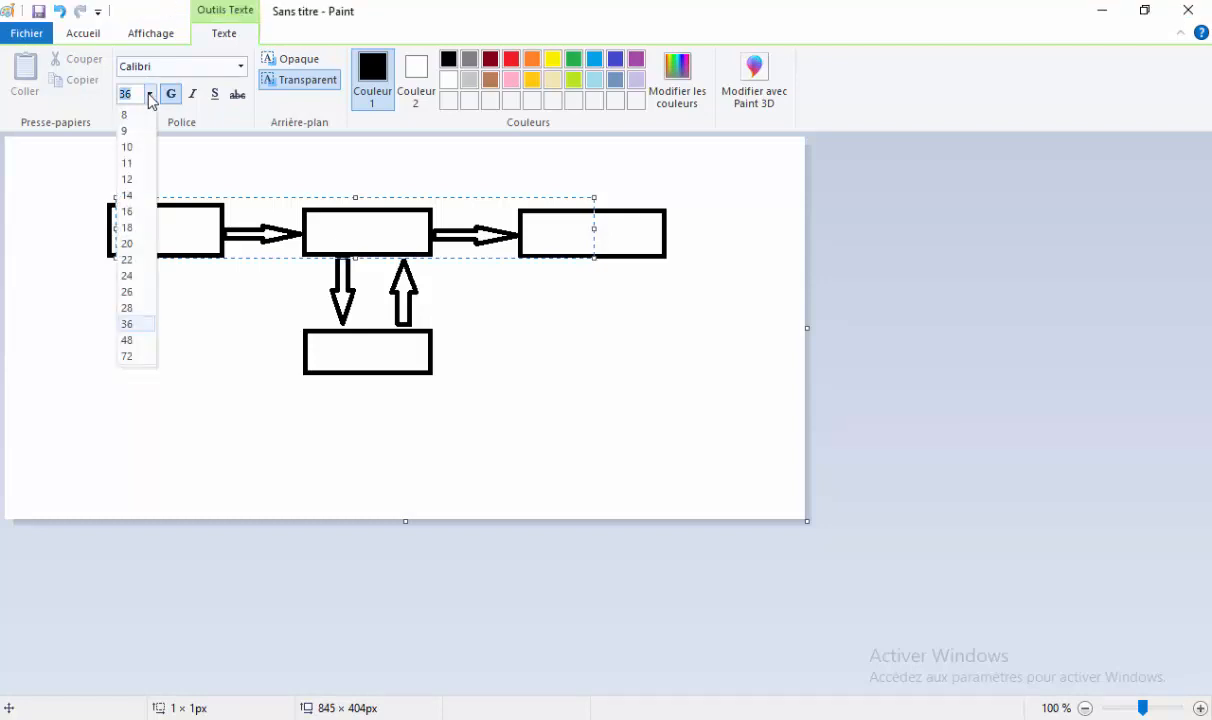
{"action": "left_click", "coordinate": [136, 212]}
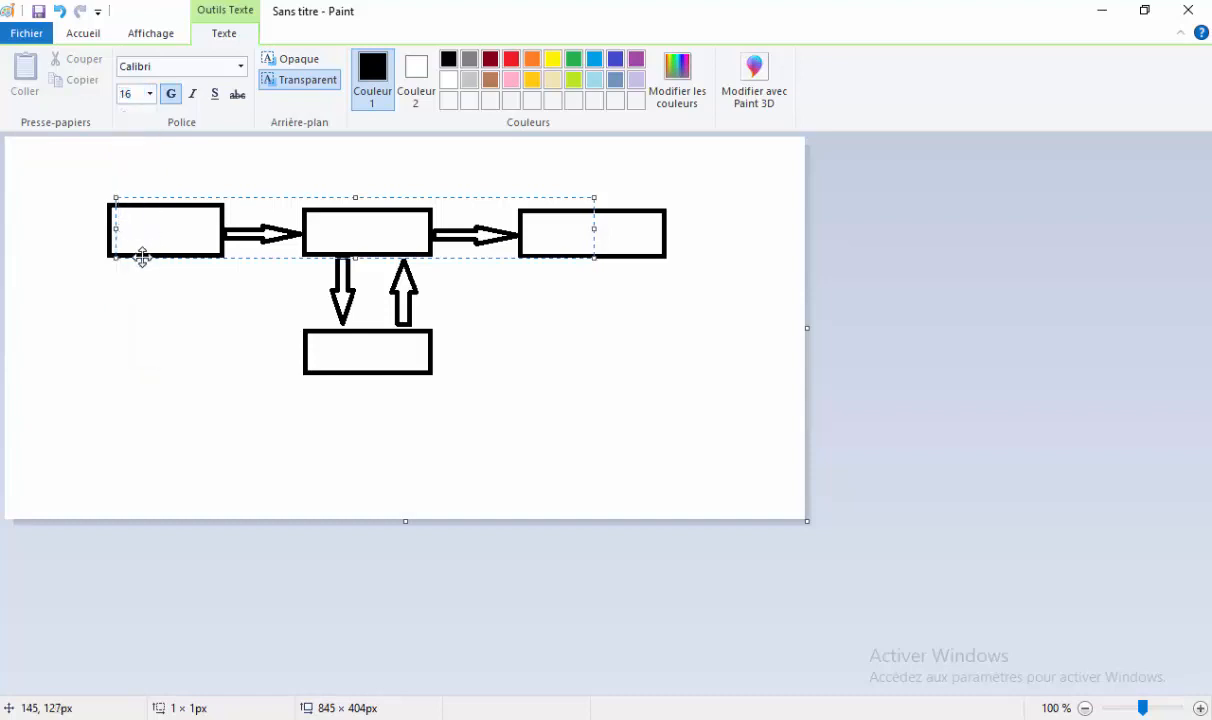
{"action": "left_click_drag", "start_coordinate": [142, 257], "coordinate": [141, 265]}
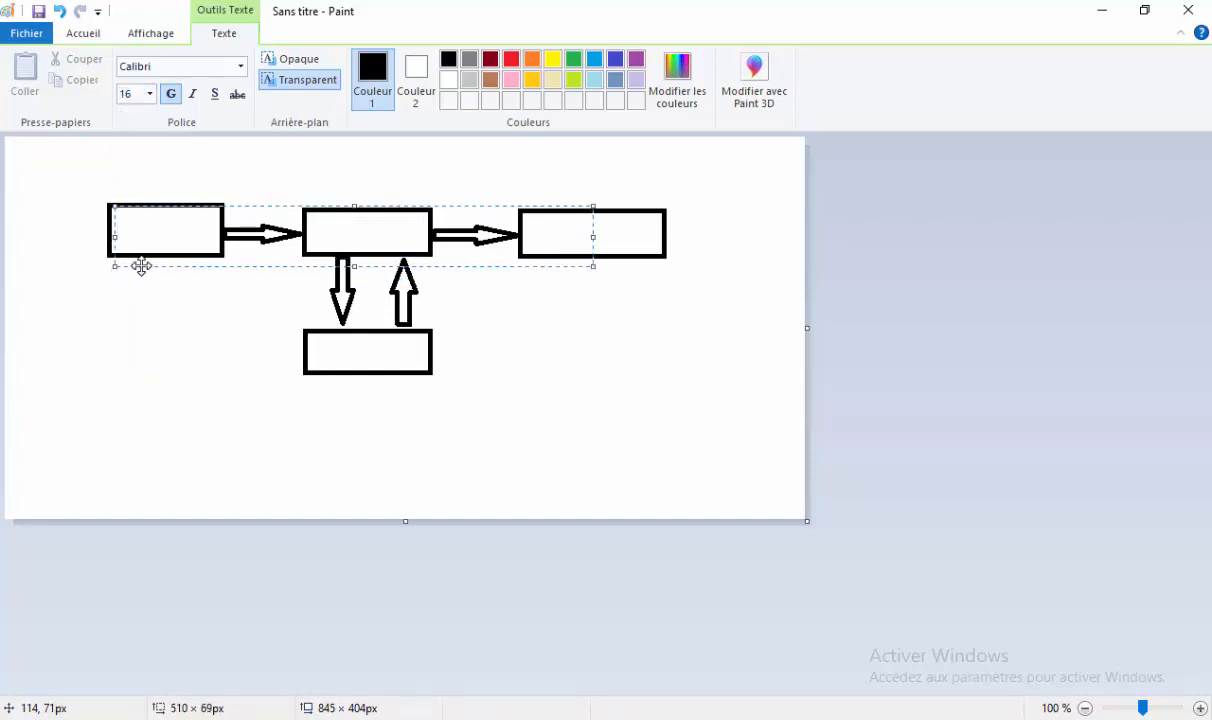
{"action": "type", "text": "Entrée"}
{"action": "left_click", "coordinate": [205, 302]}
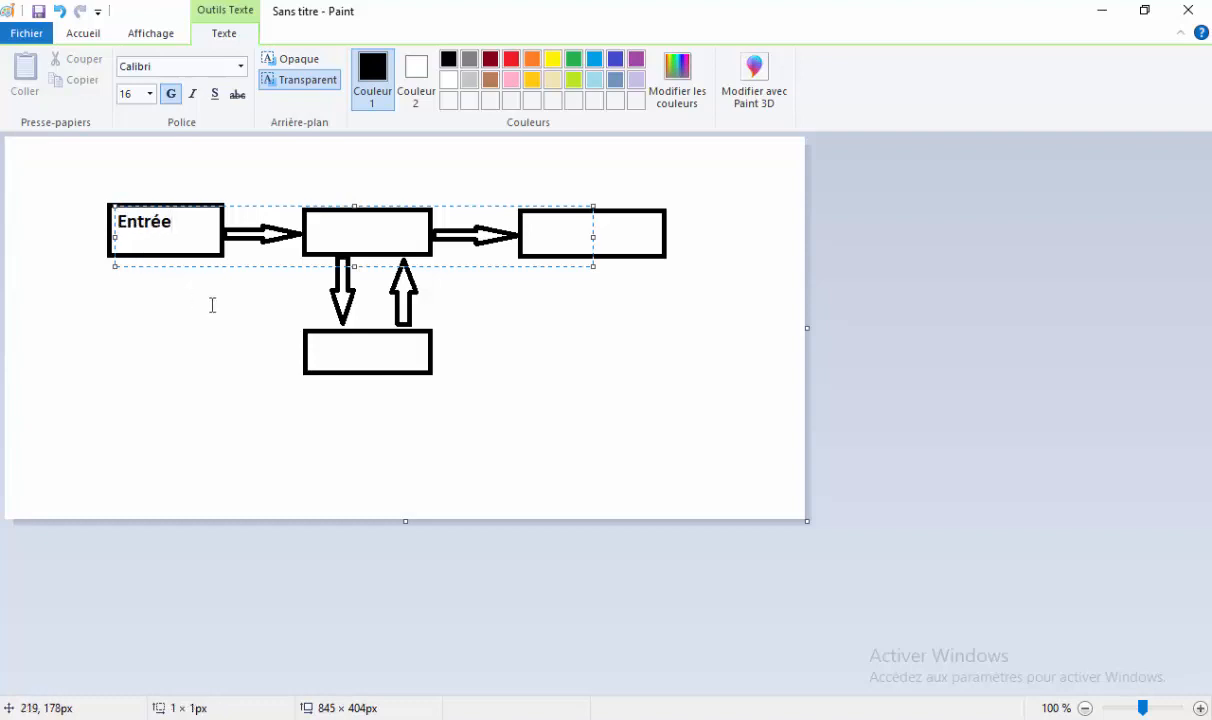
Label the remaining boxes UCT, Sortie and Stockage.
{"action": "left_click", "coordinate": [325, 231]}
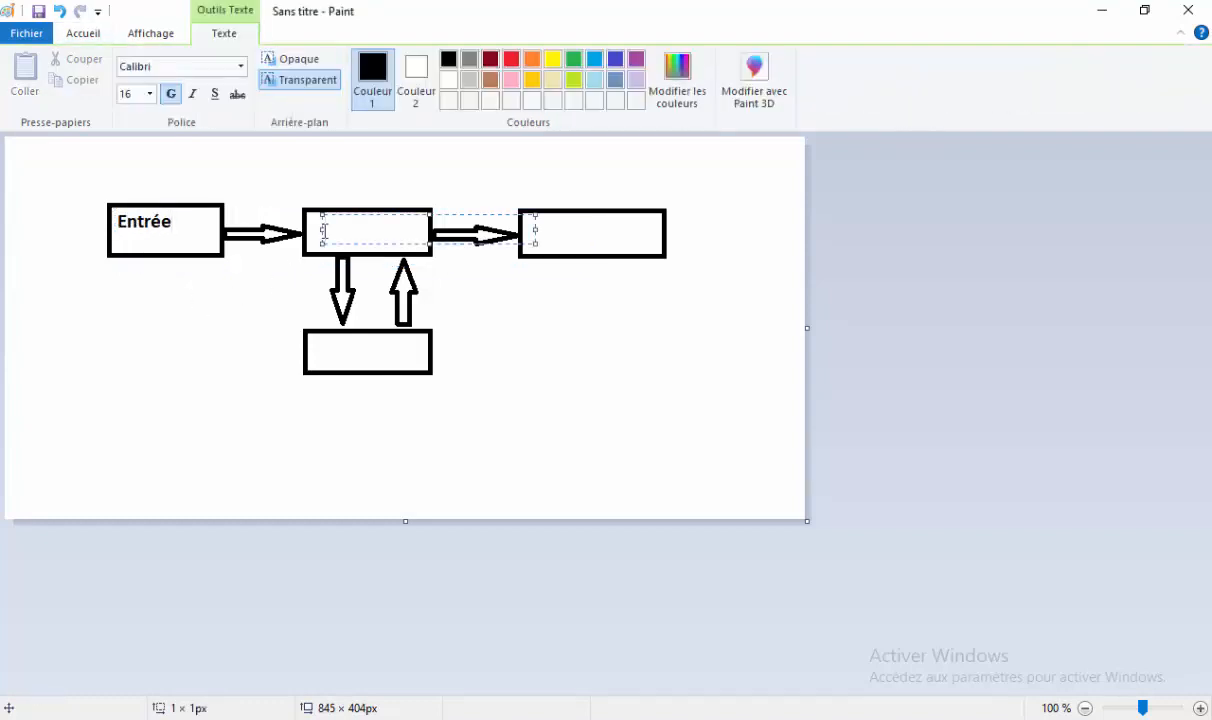
{"action": "type", "text": "UCT"}
{"action": "left_click", "coordinate": [612, 317]}
{"action": "left_click", "coordinate": [541, 230]}
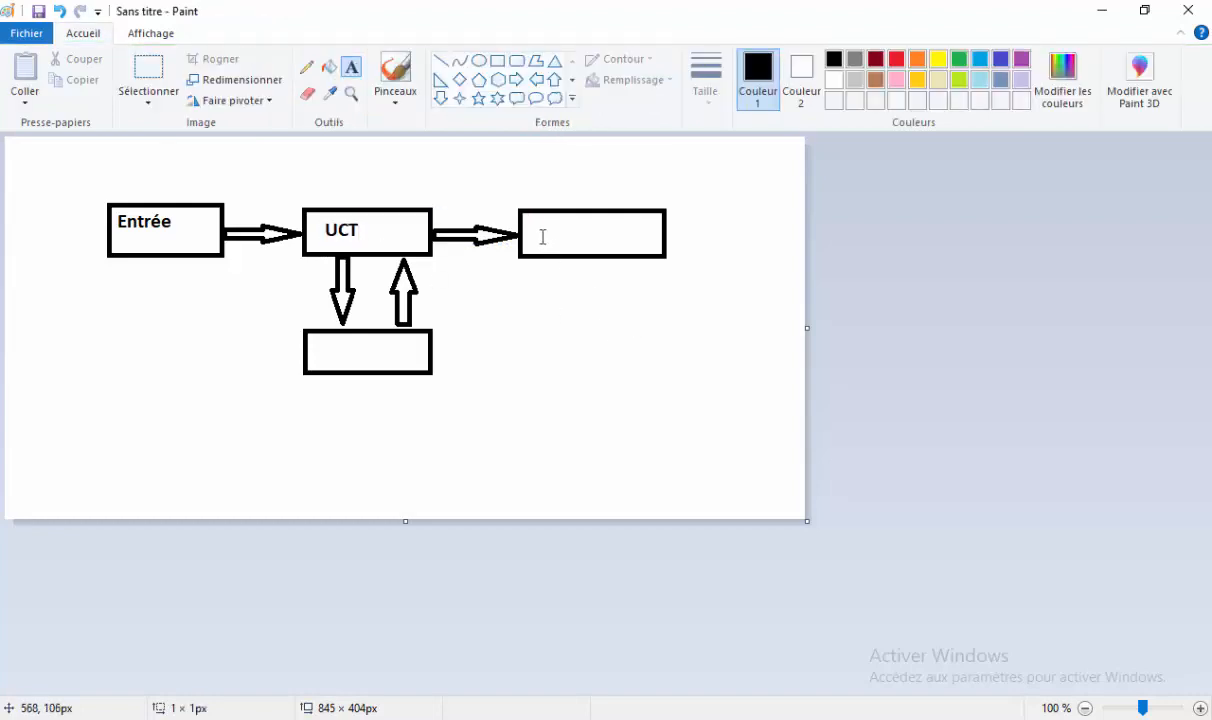
{"action": "type", "text": "Solrtie"}
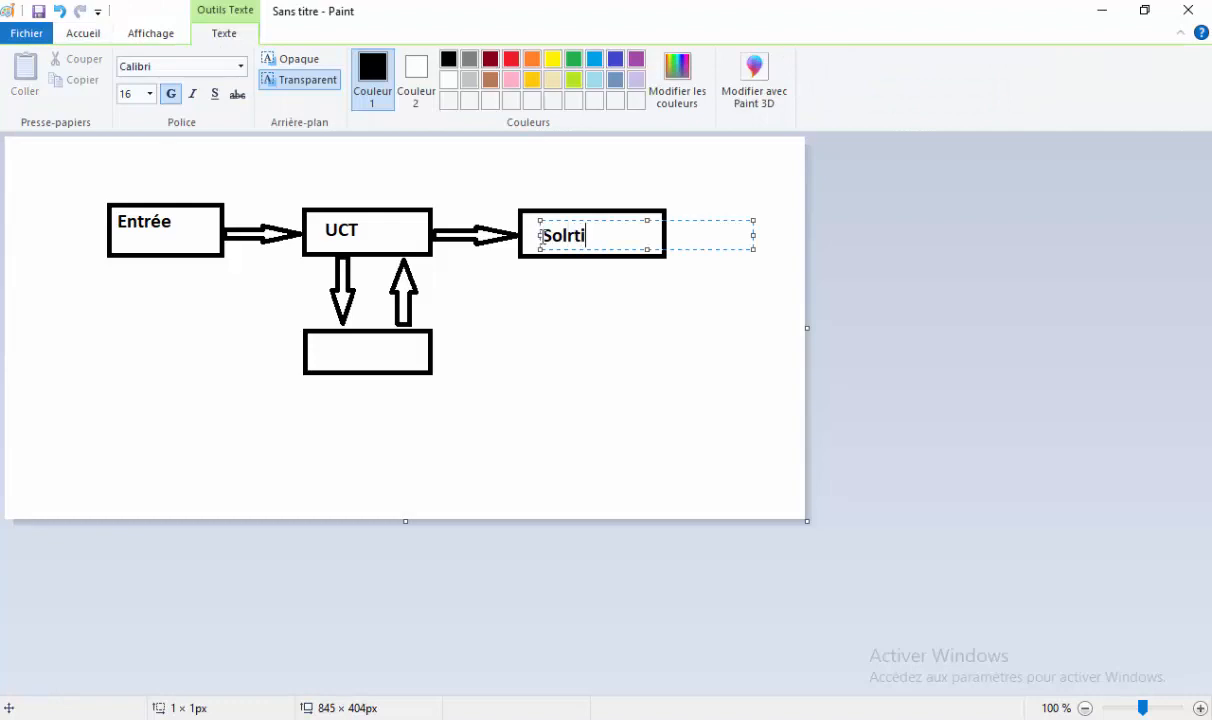
{"action": "key", "text": "BackSpace"}
{"action": "key", "text": "BackSpace"}
{"action": "key", "text": "BackSpace"}
{"action": "key", "text": "BackSpace"}
{"action": "type", "text": "rtie"}
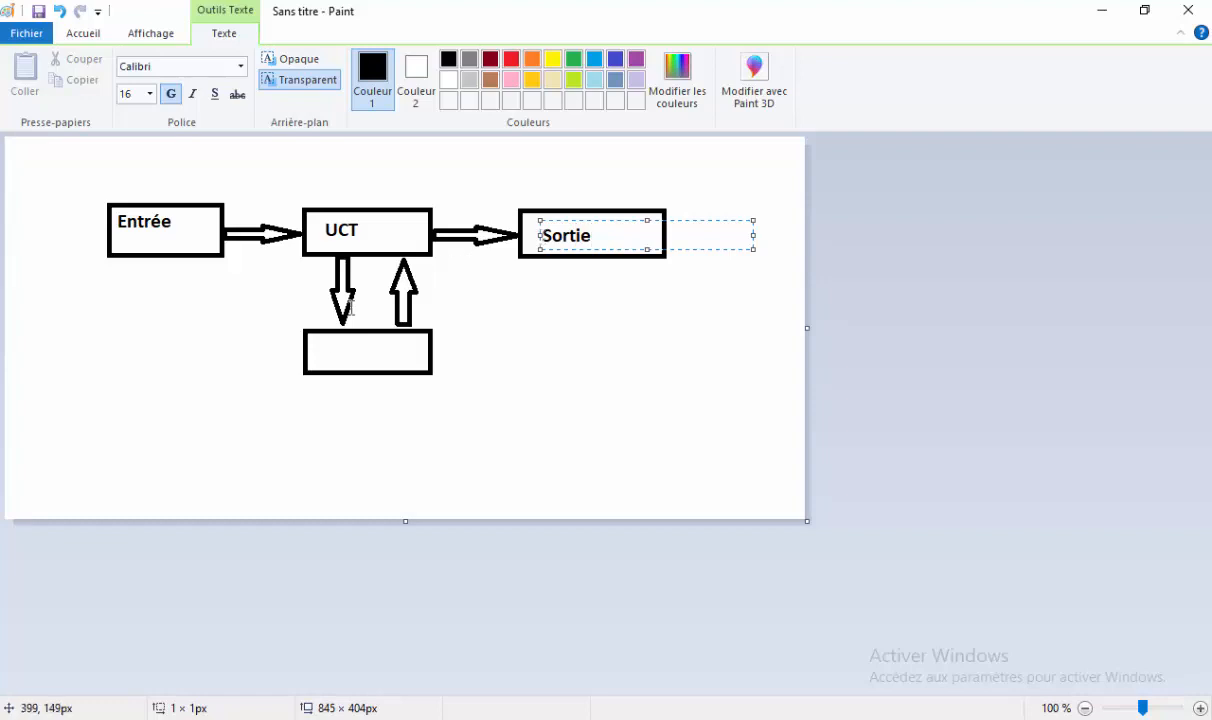
{"action": "left_click", "coordinate": [317, 354]}
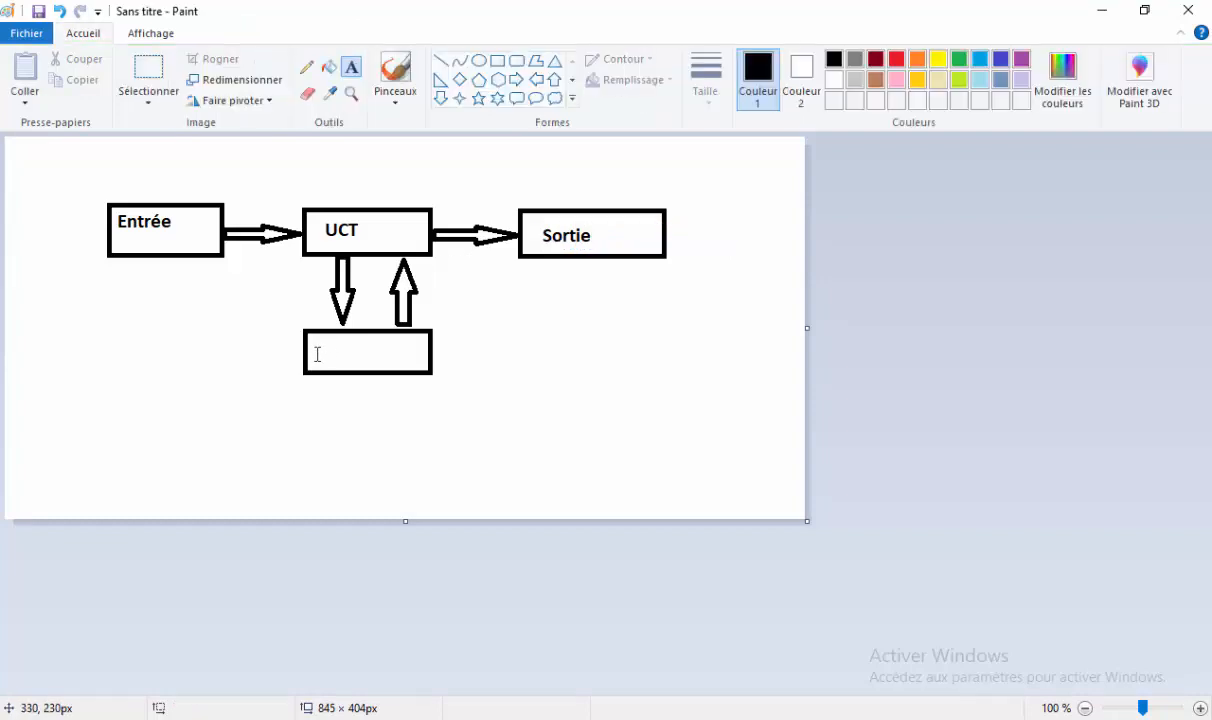
{"action": "left_click", "coordinate": [317, 354]}
{"action": "type", "text": "Sto"}
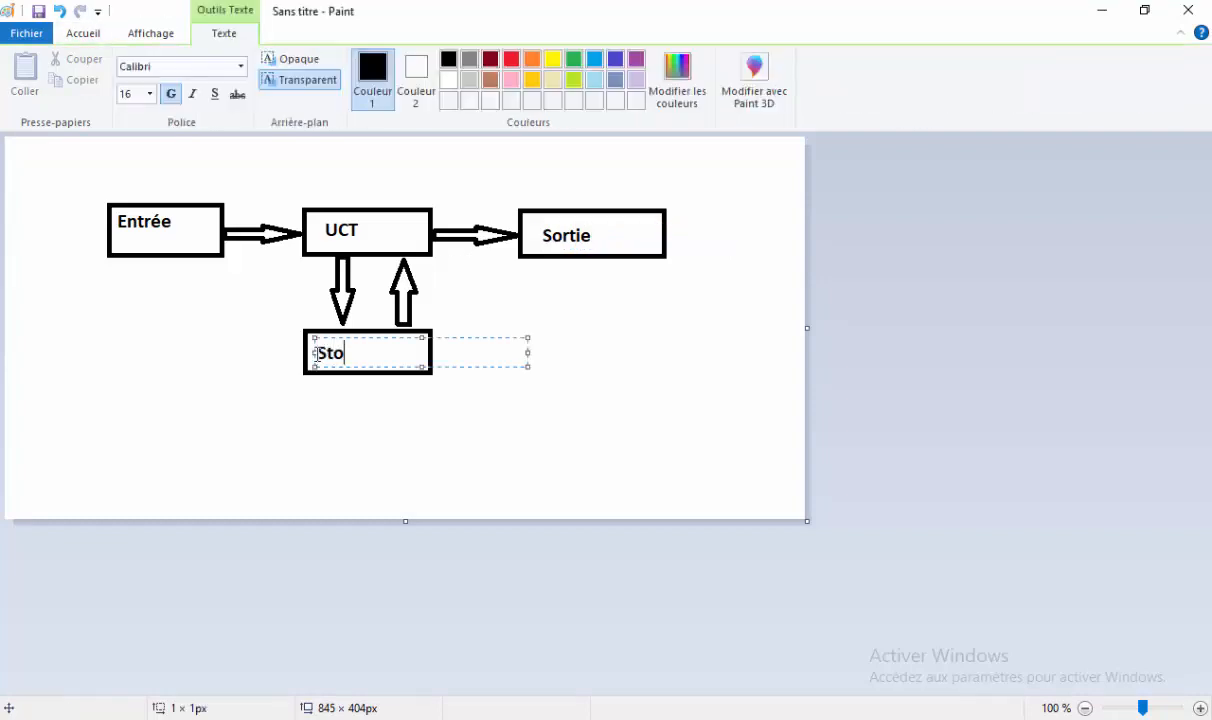
{"action": "type", "text": "ckage"}
{"action": "left_click", "coordinate": [614, 398]}
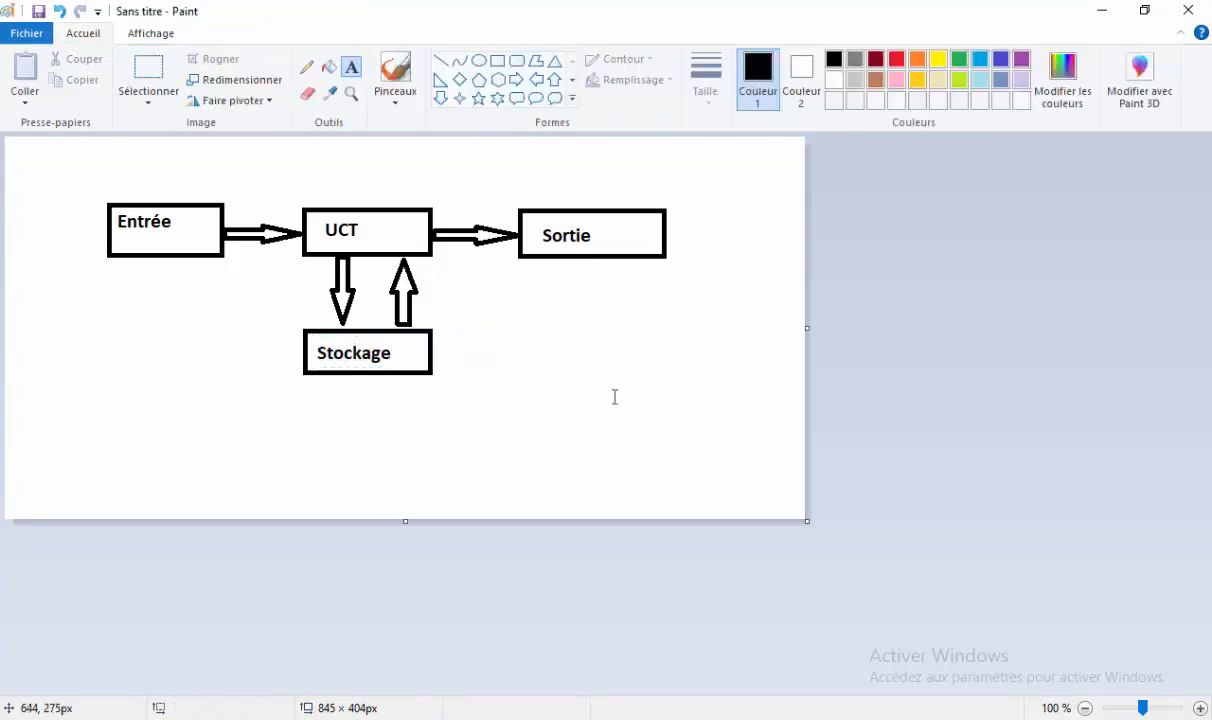
{"action": "key", "text": "alt+Tab"}
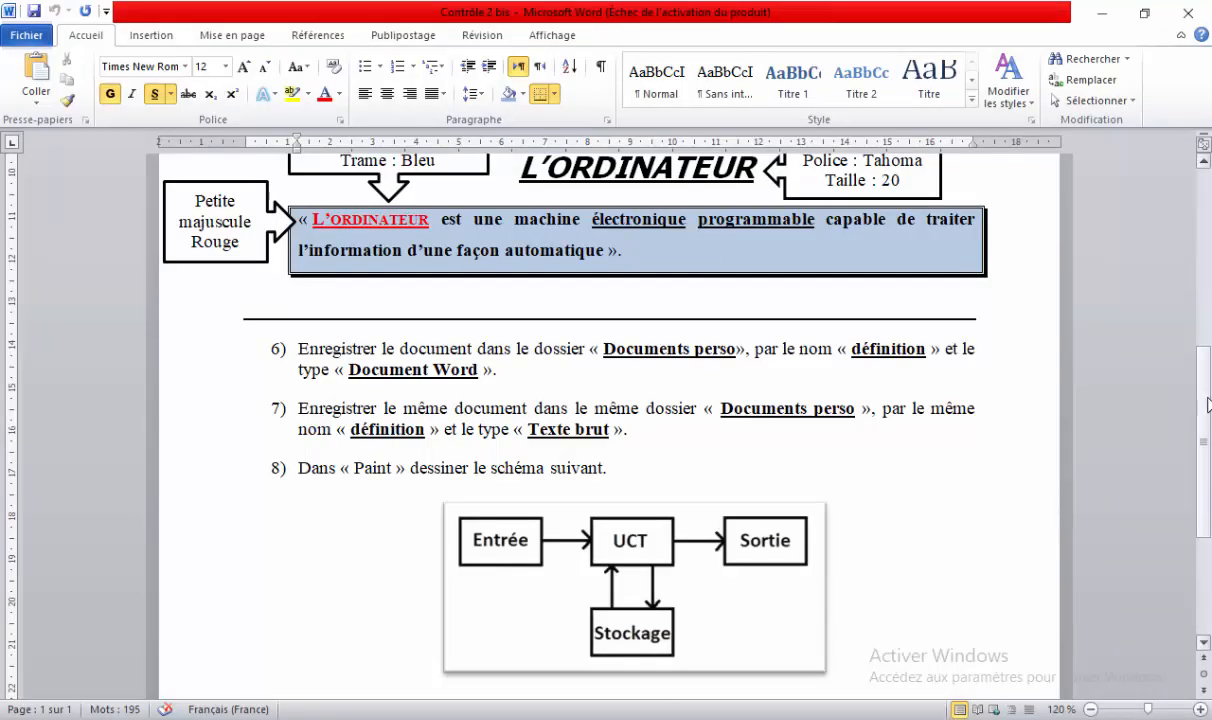
{"action": "left_click_drag", "start_coordinate": [1208, 404], "coordinate": [1208, 467]}
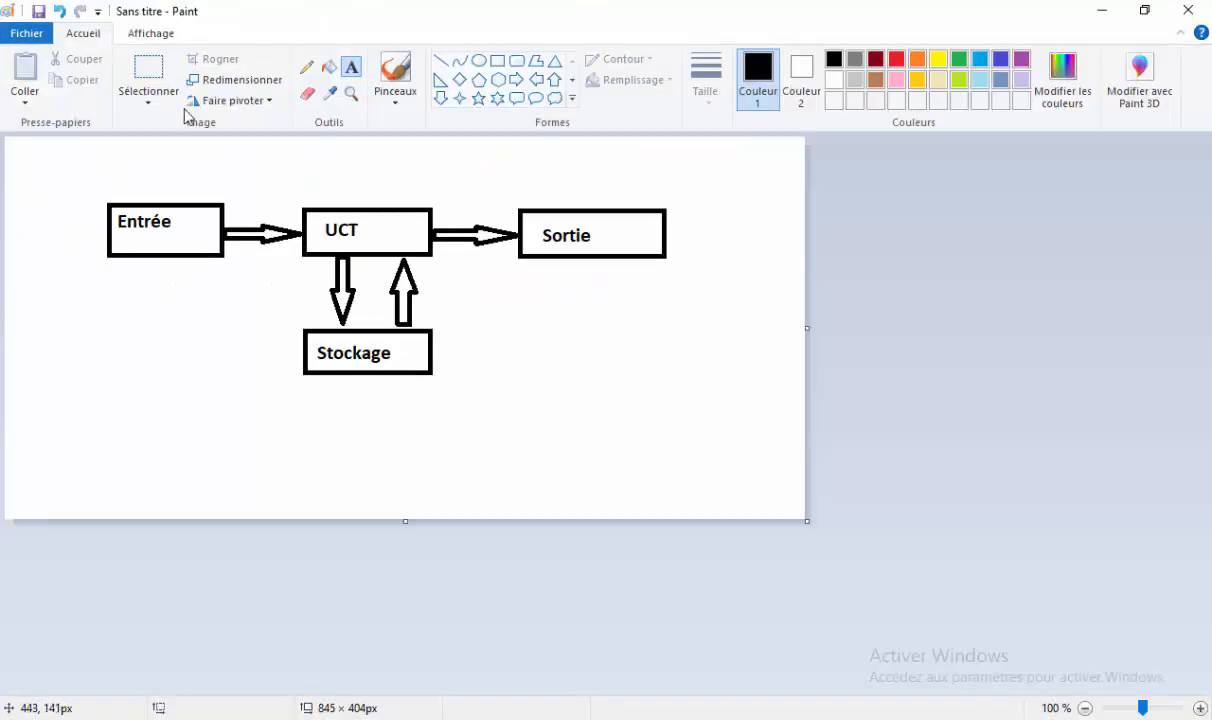
Open Save As and browse to Disque local (D:) > class folder > Images perso.
{"action": "left_click", "coordinate": [38, 34]}
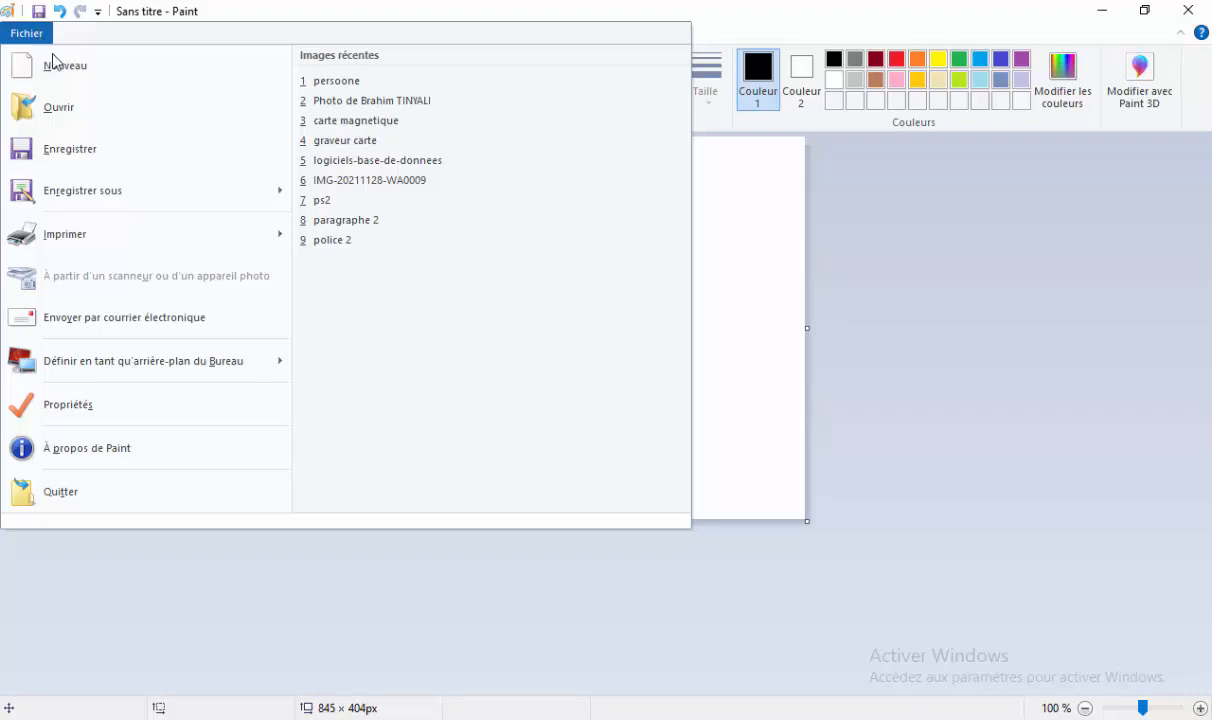
{"action": "mouse_move", "coordinate": [108, 190]}
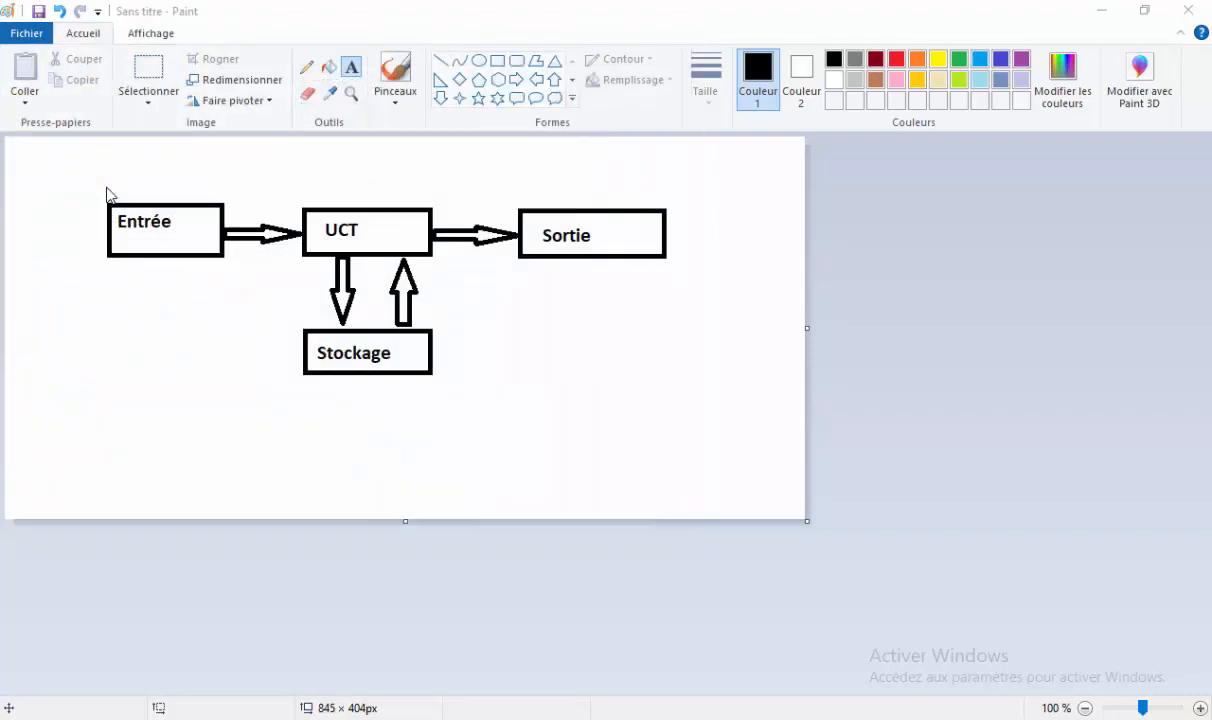
{"action": "key", "text": "ctrl+s"}
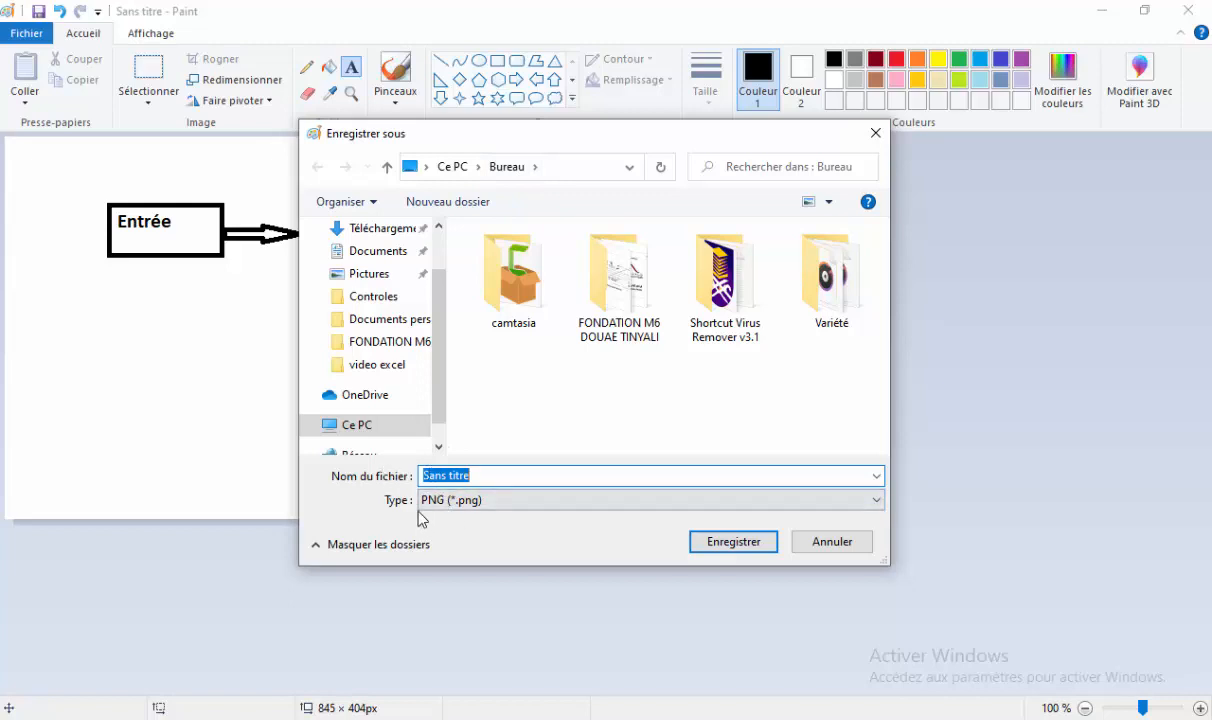
{"action": "left_click", "coordinate": [363, 428]}
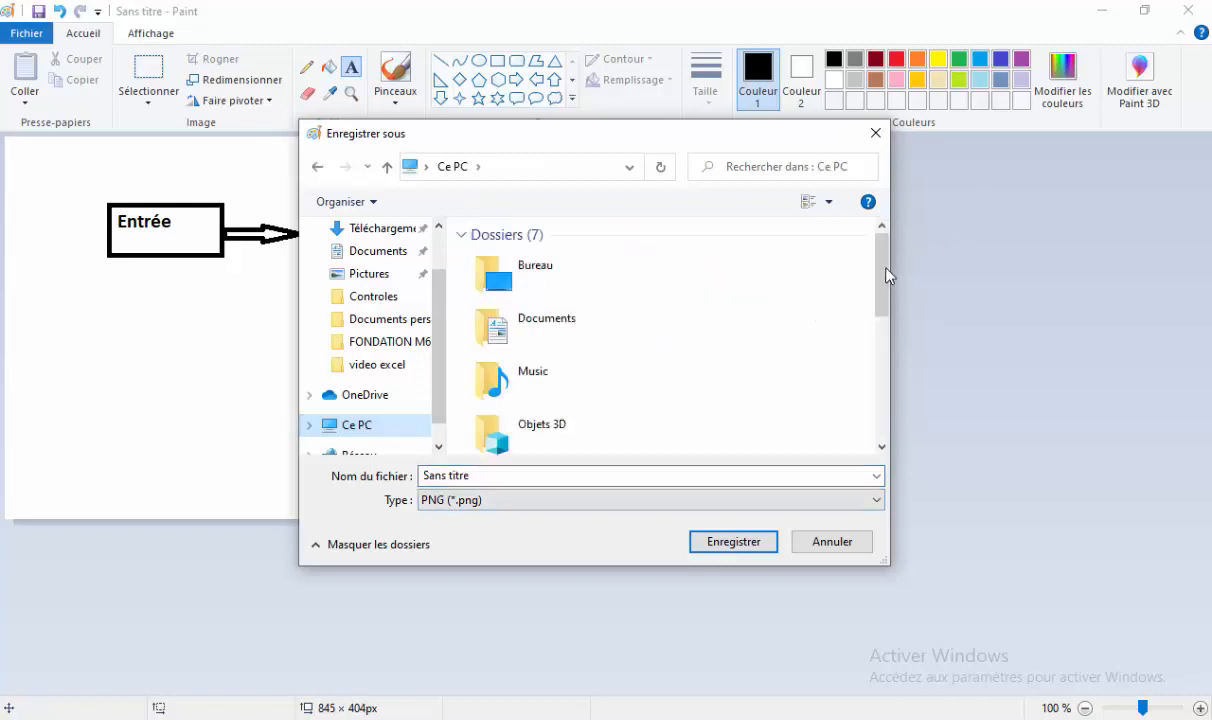
{"action": "left_click_drag", "start_coordinate": [884, 275], "coordinate": [884, 383]}
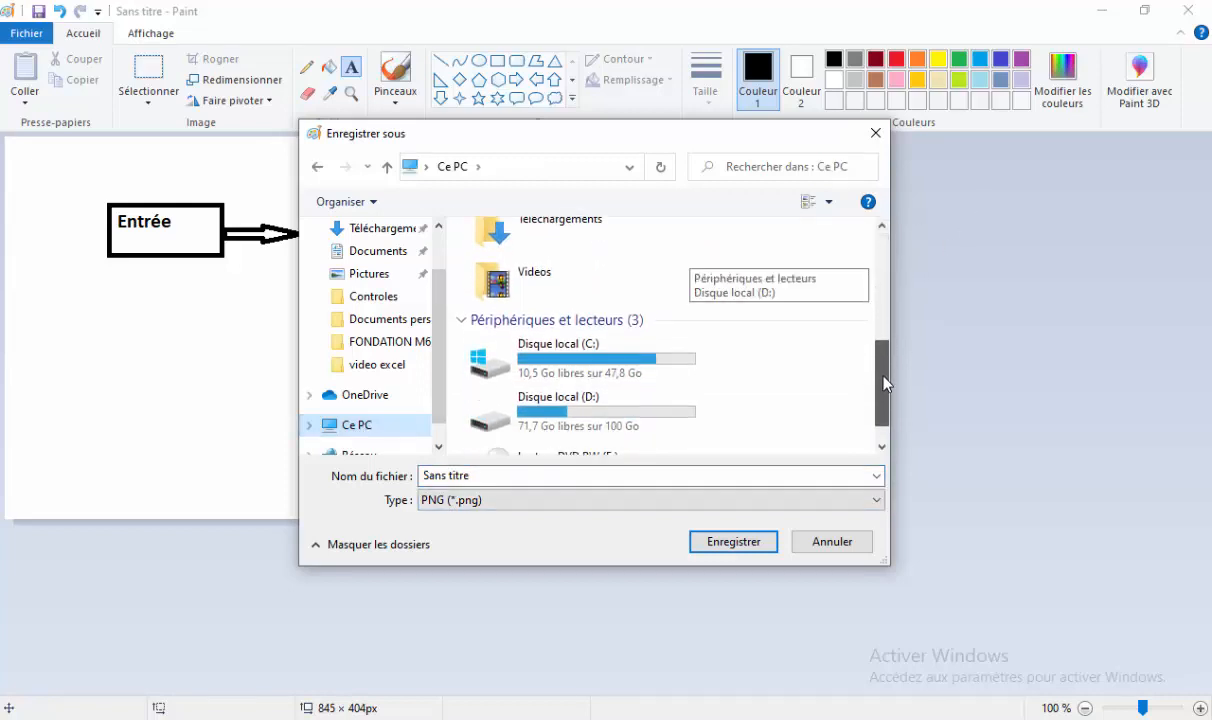
{"action": "double_click", "coordinate": [600, 406]}
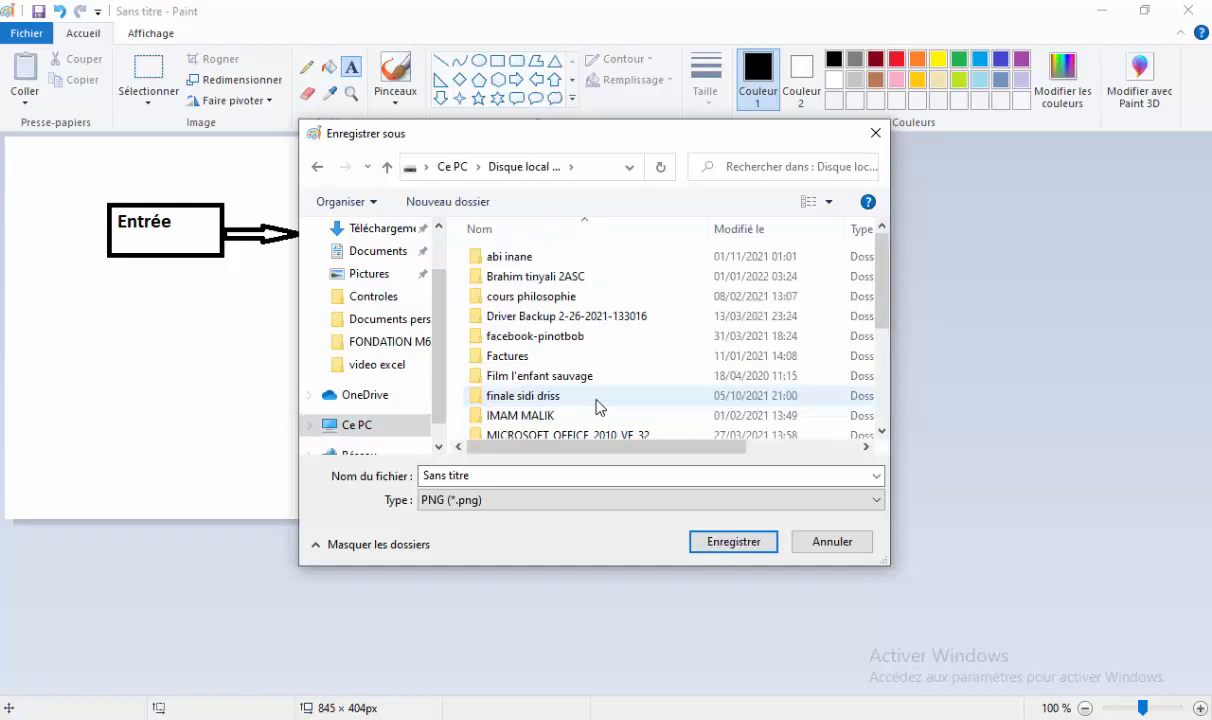
{"action": "double_click", "coordinate": [589, 276]}
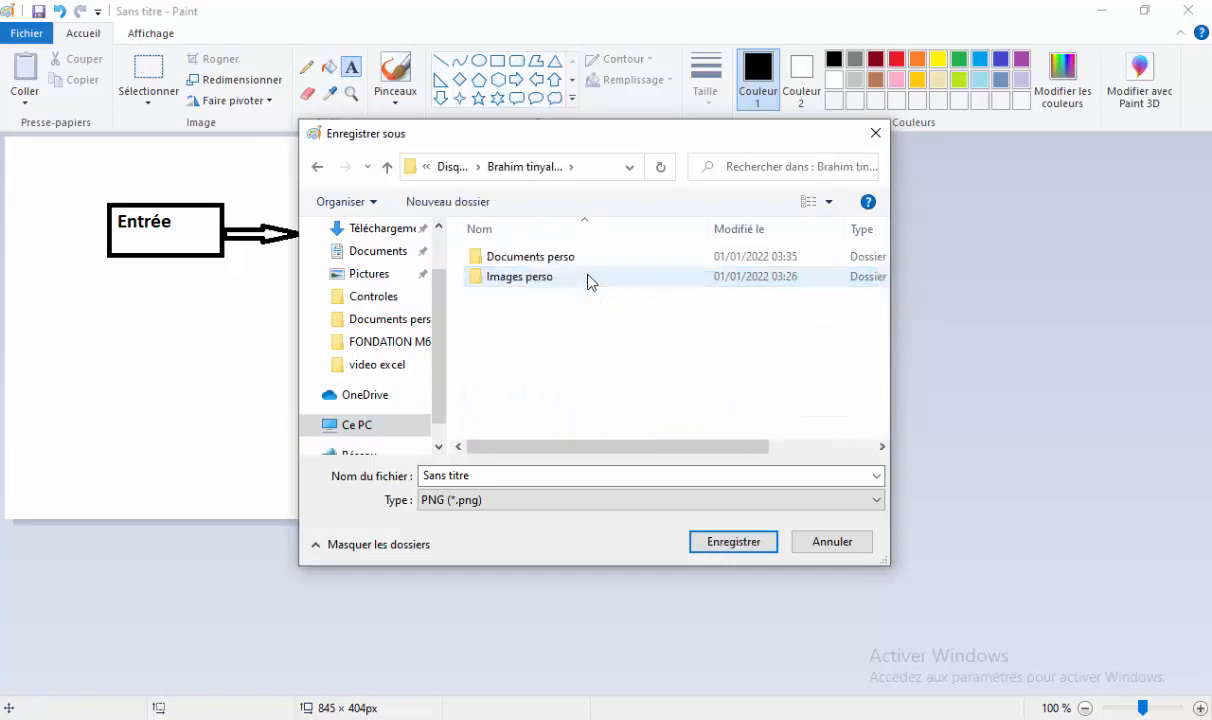
{"action": "double_click", "coordinate": [528, 274]}
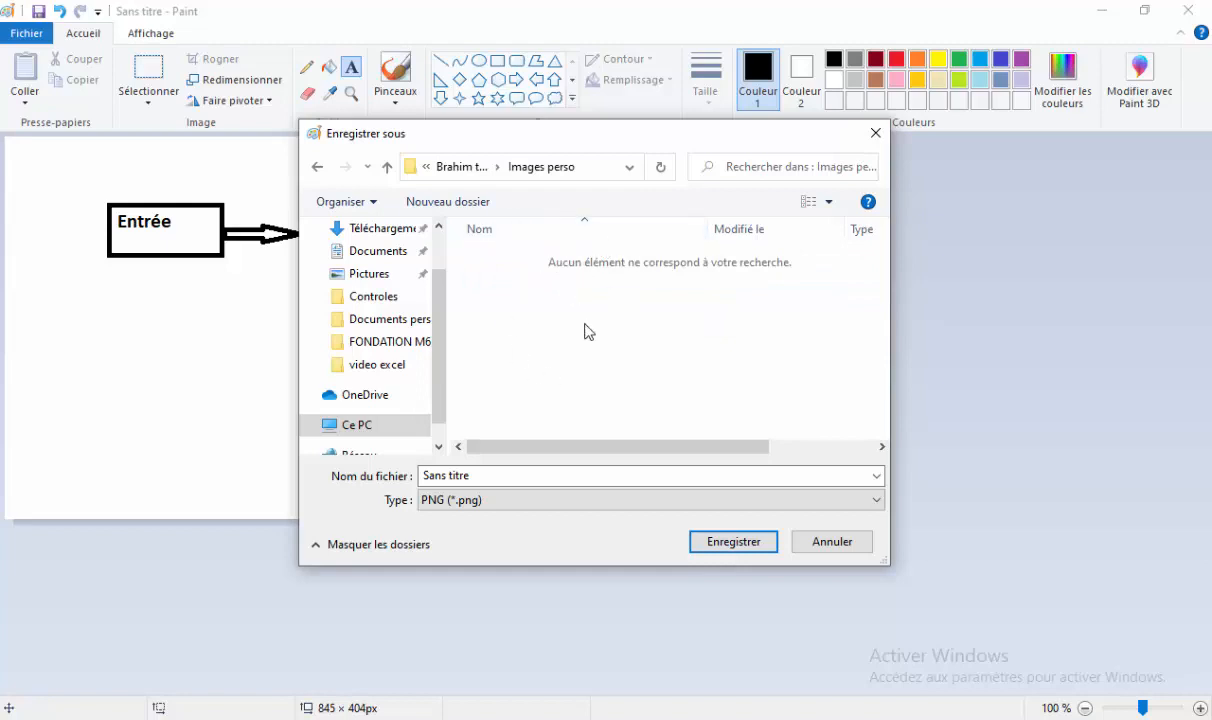
Save the diagram as a JPEG named Schéma du PC.
{"action": "left_click", "coordinate": [476, 500]}
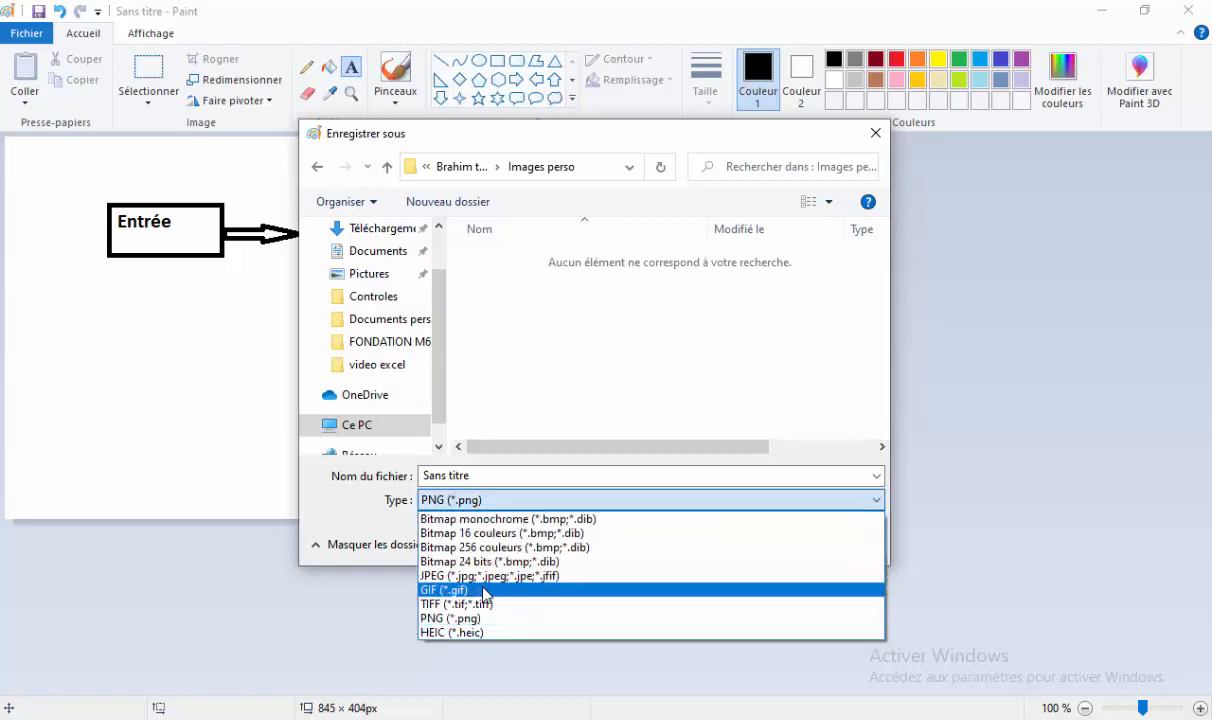
{"action": "left_click", "coordinate": [466, 576]}
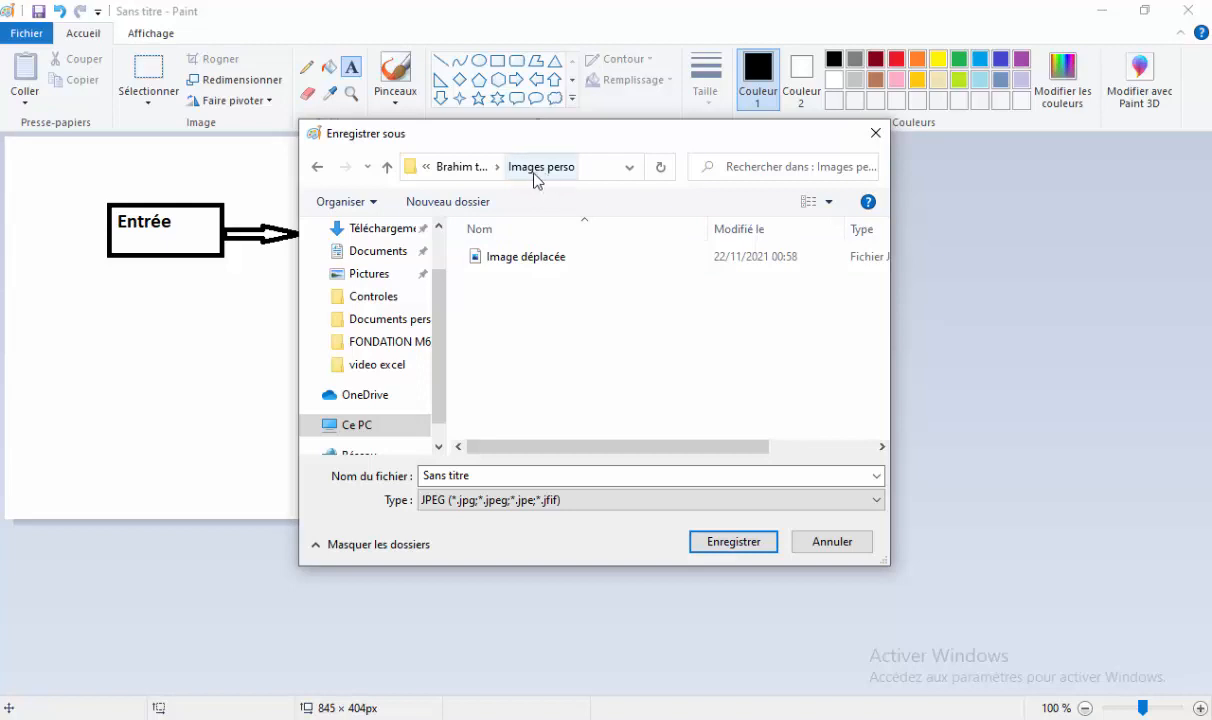
{"action": "left_click", "coordinate": [495, 500]}
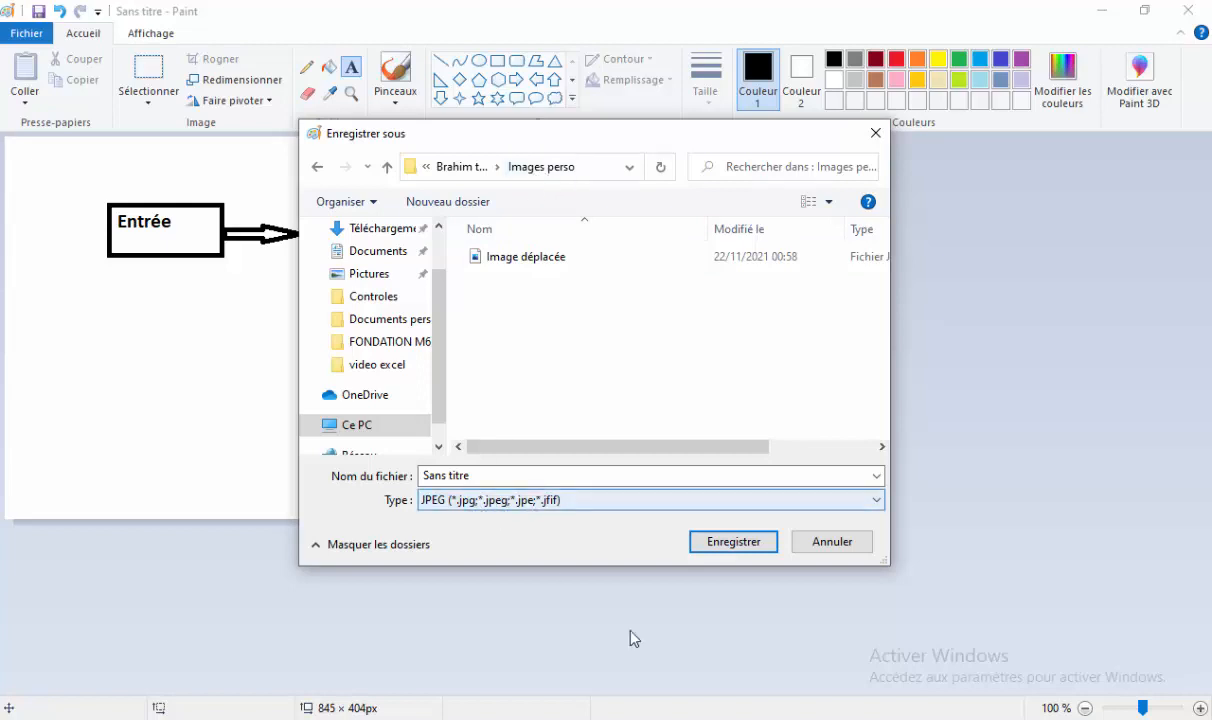
{"action": "left_click", "coordinate": [483, 481]}
{"action": "type", "text": "Schéma du PC"}
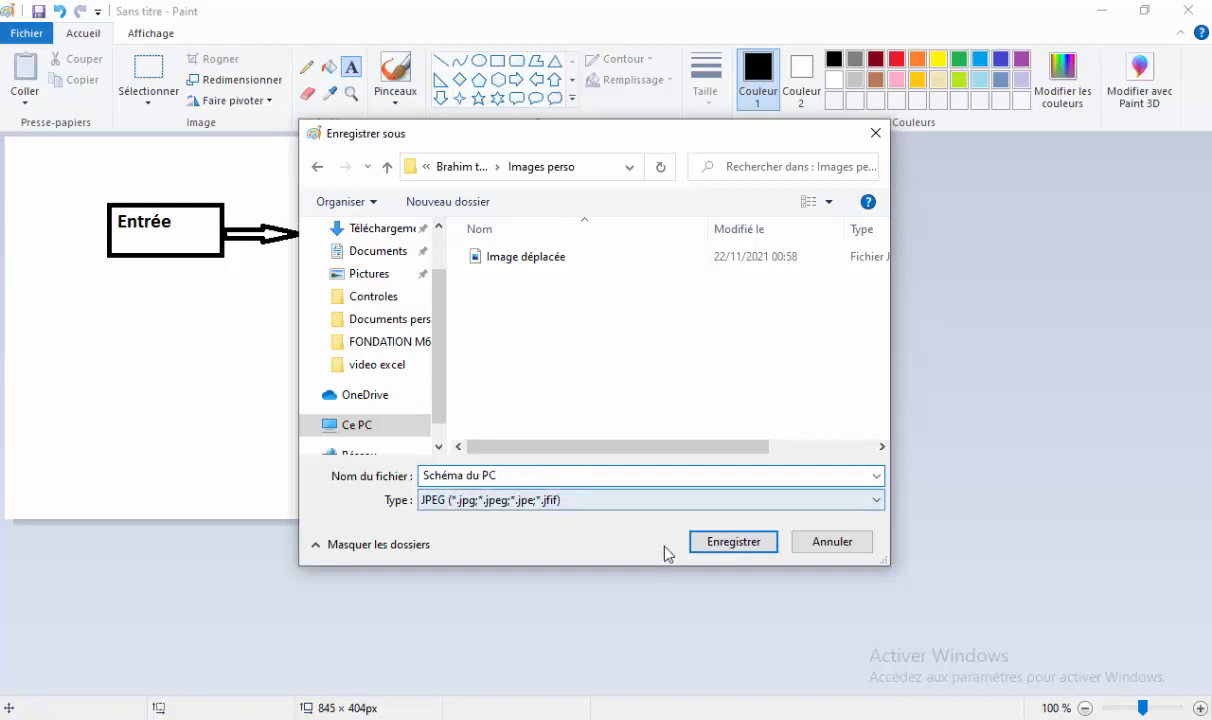
{"action": "left_click", "coordinate": [726, 545]}
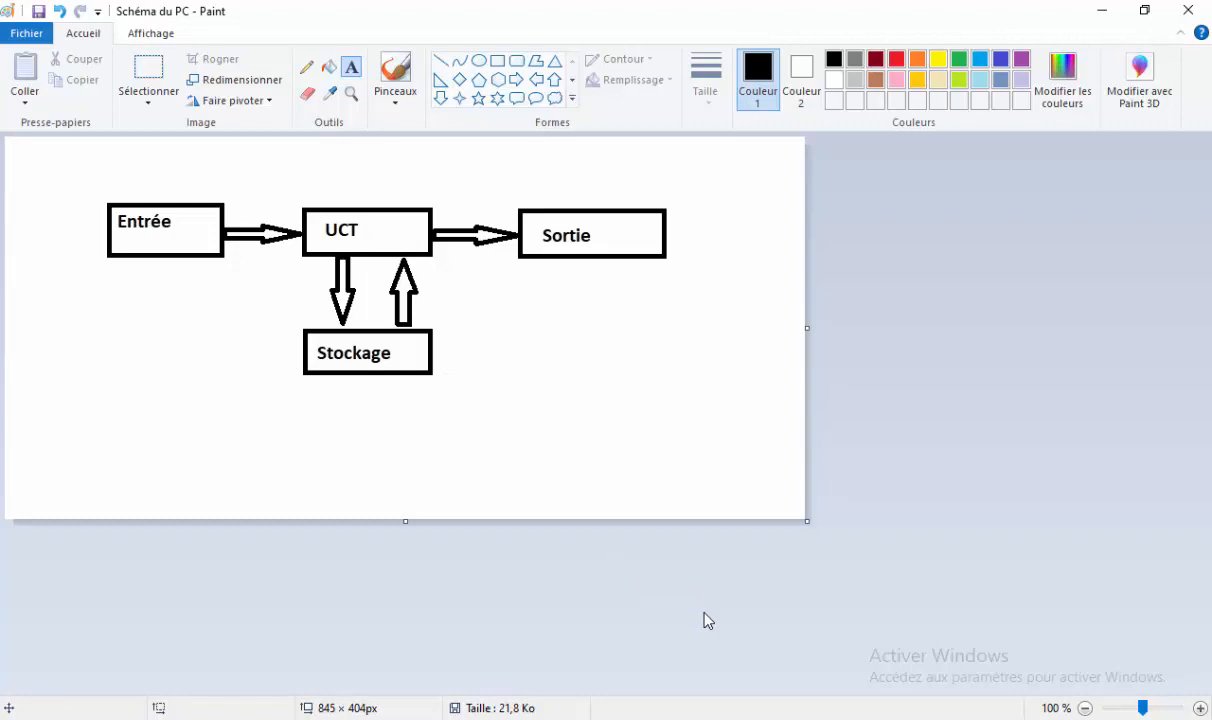
Confirm Schéma du PC is in Images perso, then go up to Disque local (D:).
{"action": "left_click", "coordinate": [505, 719]}
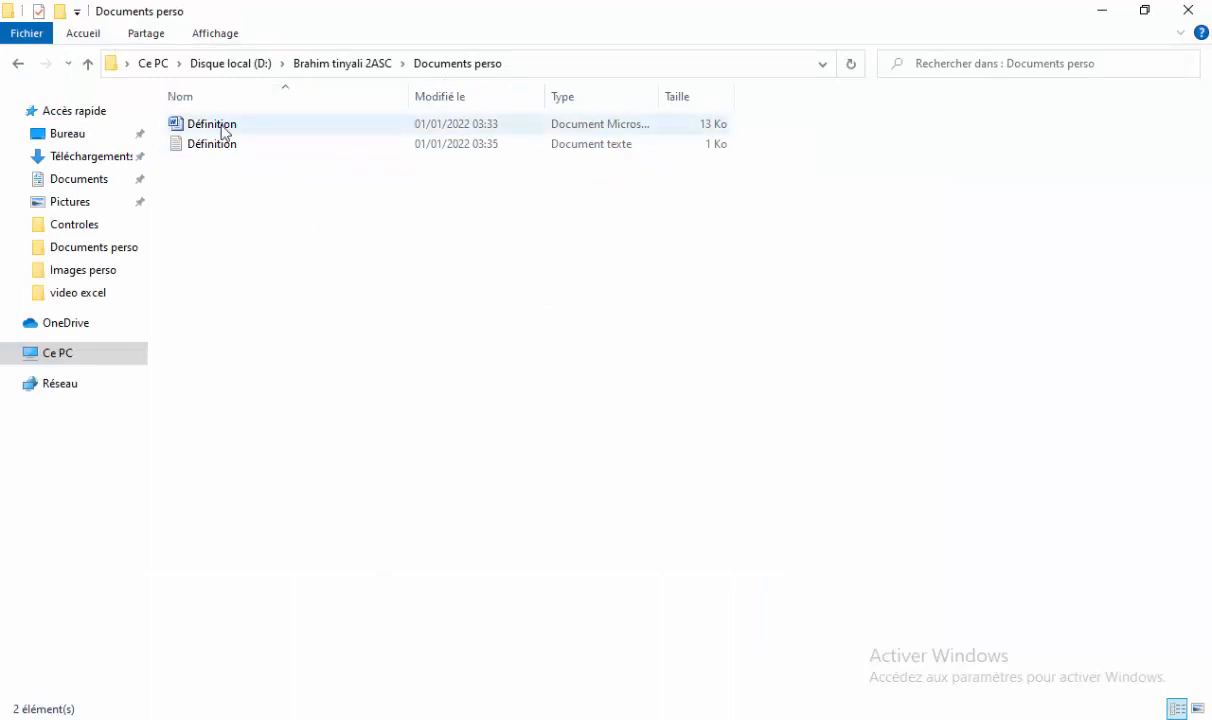
{"action": "left_click", "coordinate": [88, 64]}
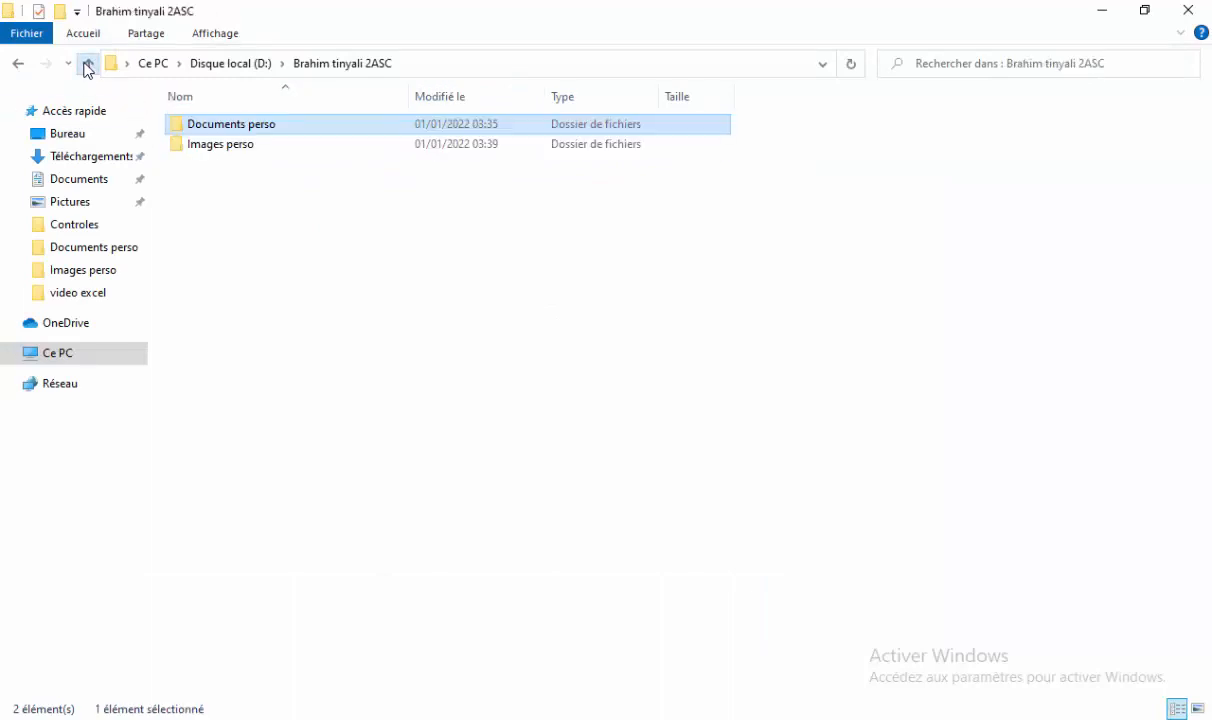
{"action": "double_click", "coordinate": [222, 150]}
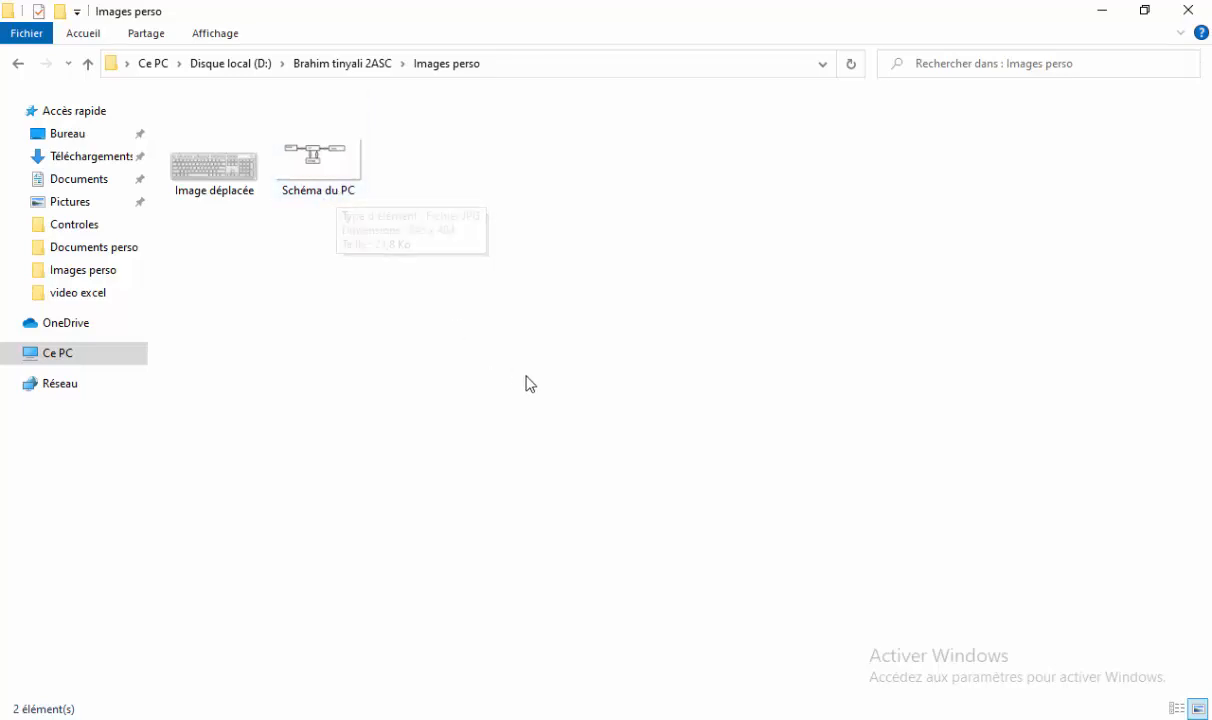
{"action": "key", "text": "alt+Tab"}
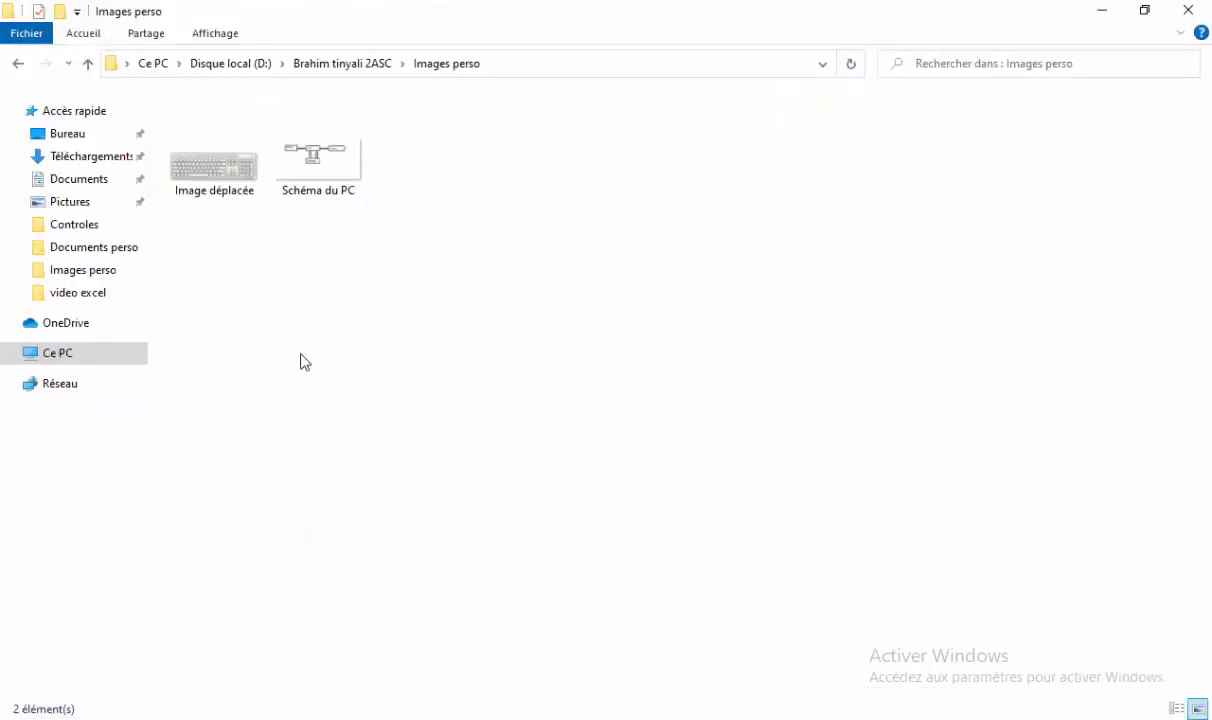
{"action": "left_click", "coordinate": [88, 63]}
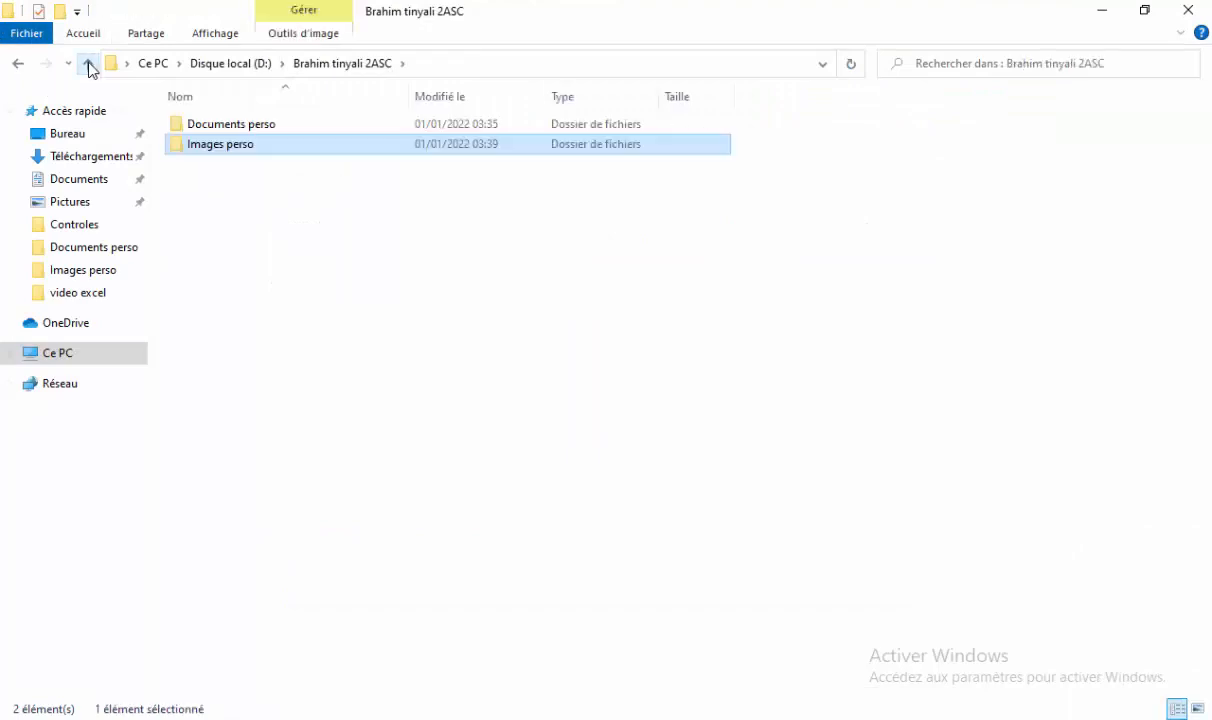
{"action": "left_click", "coordinate": [88, 63]}
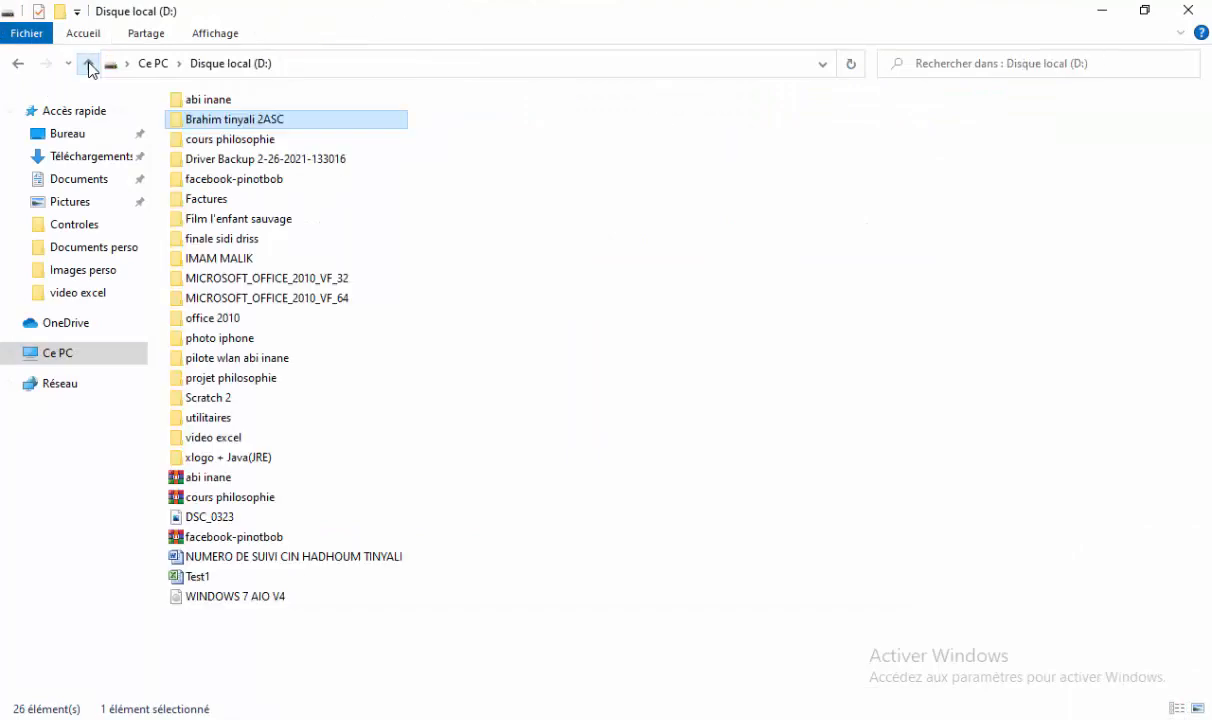
Copy the student's folder and paste the copy onto the desktop.
{"action": "right_click", "coordinate": [225, 122]}
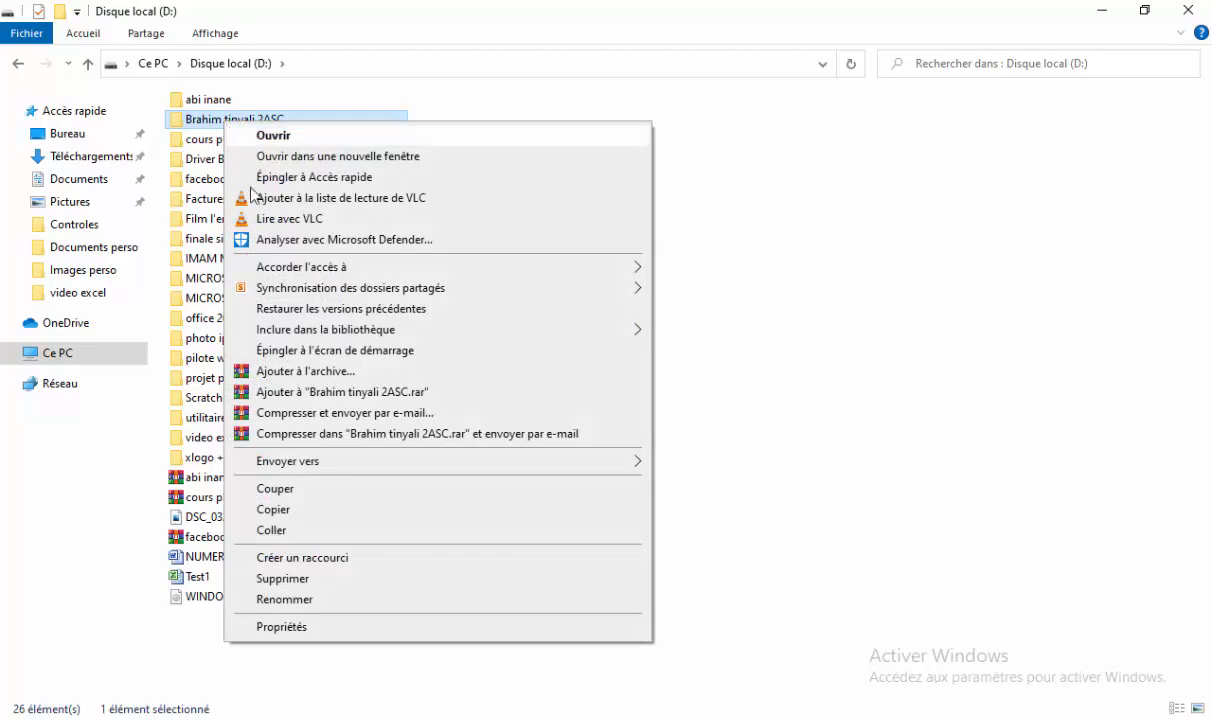
{"action": "left_click", "coordinate": [298, 510]}
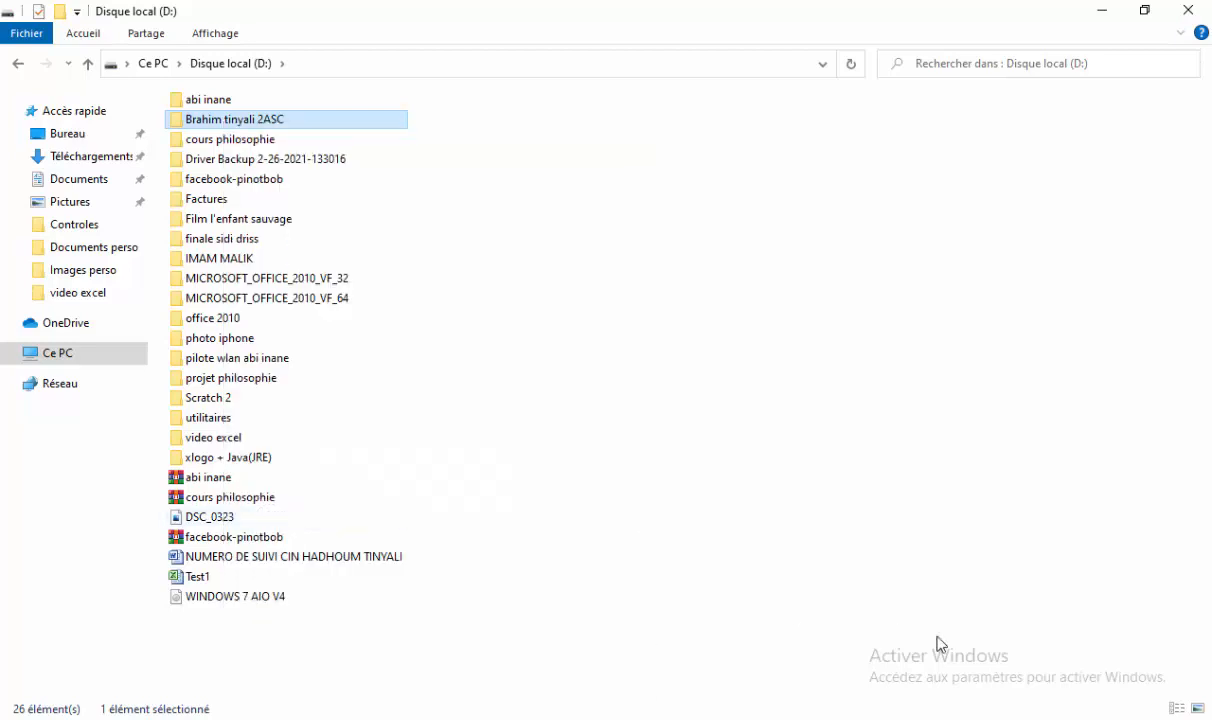
{"action": "key", "text": "super+d"}
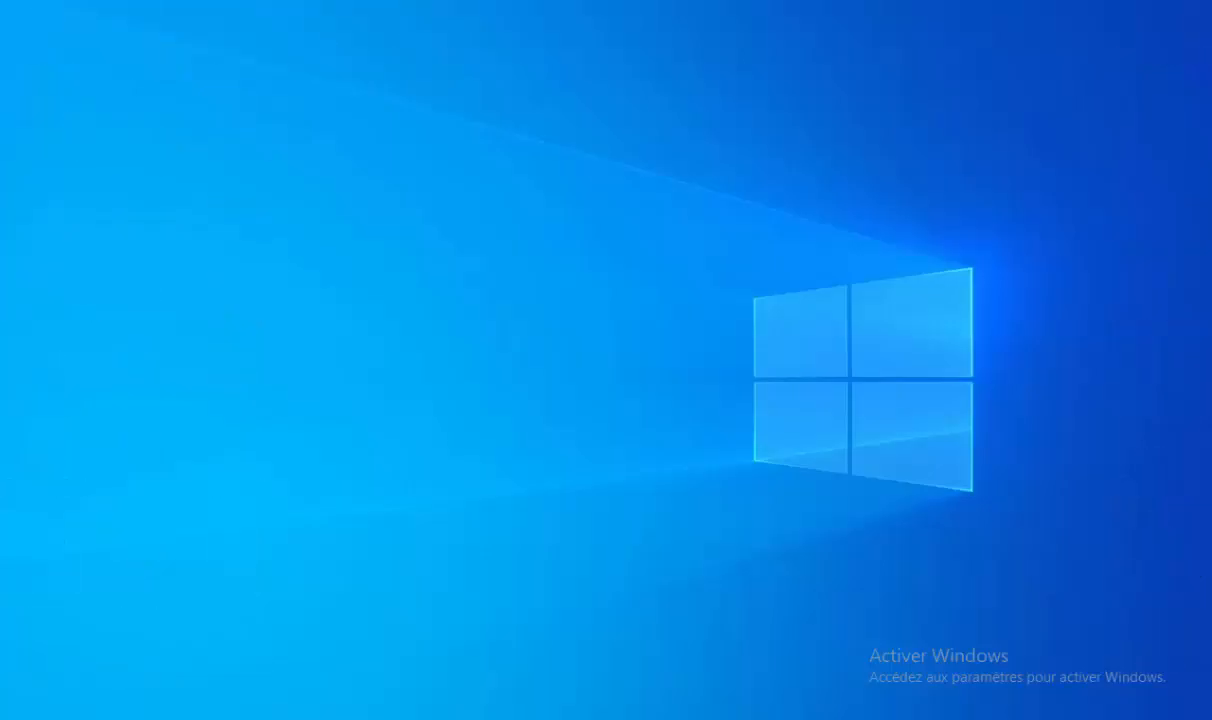
{"action": "right_click", "coordinate": [591, 328]}
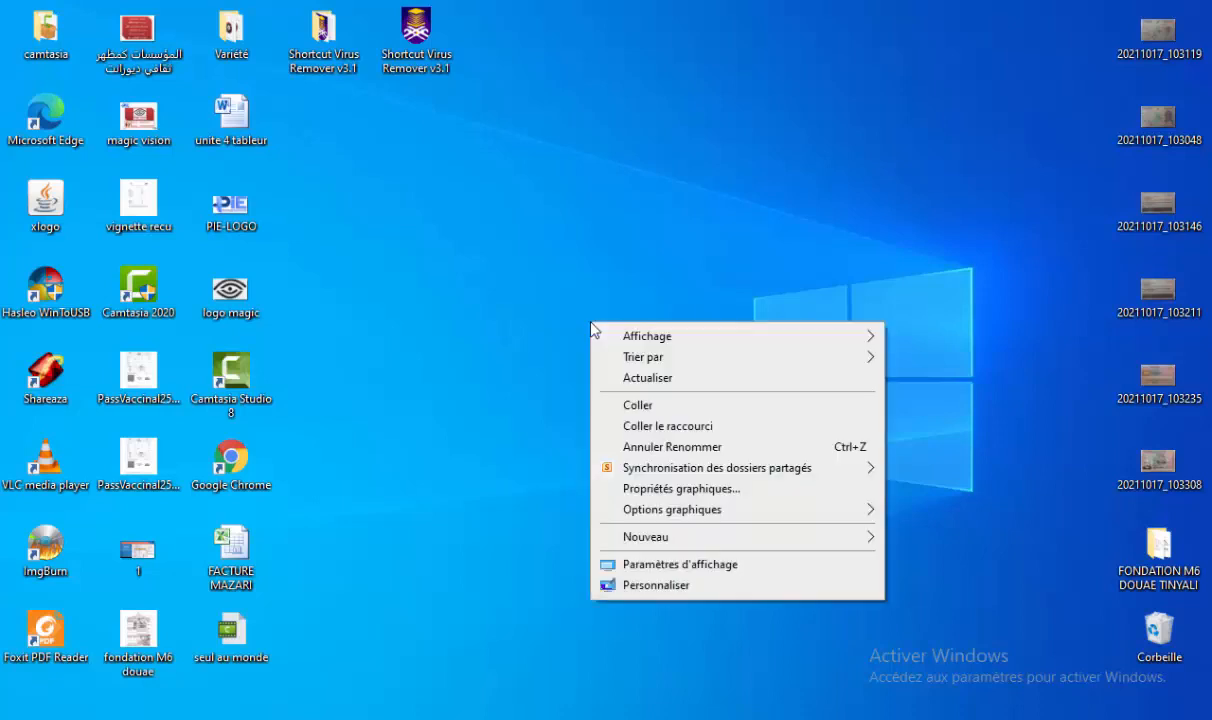
{"action": "left_click", "coordinate": [633, 414]}
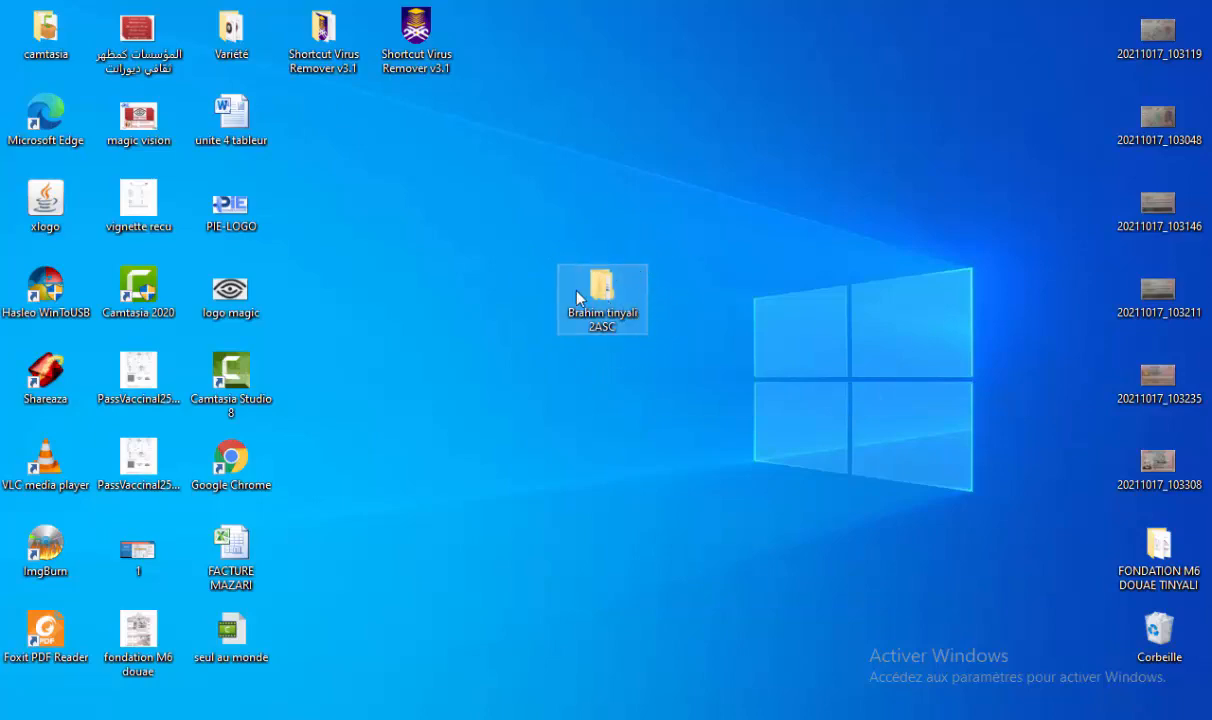
Open the desktop copy of the folder, maximize its window and check its full path.
{"action": "double_click", "coordinate": [603, 290]}
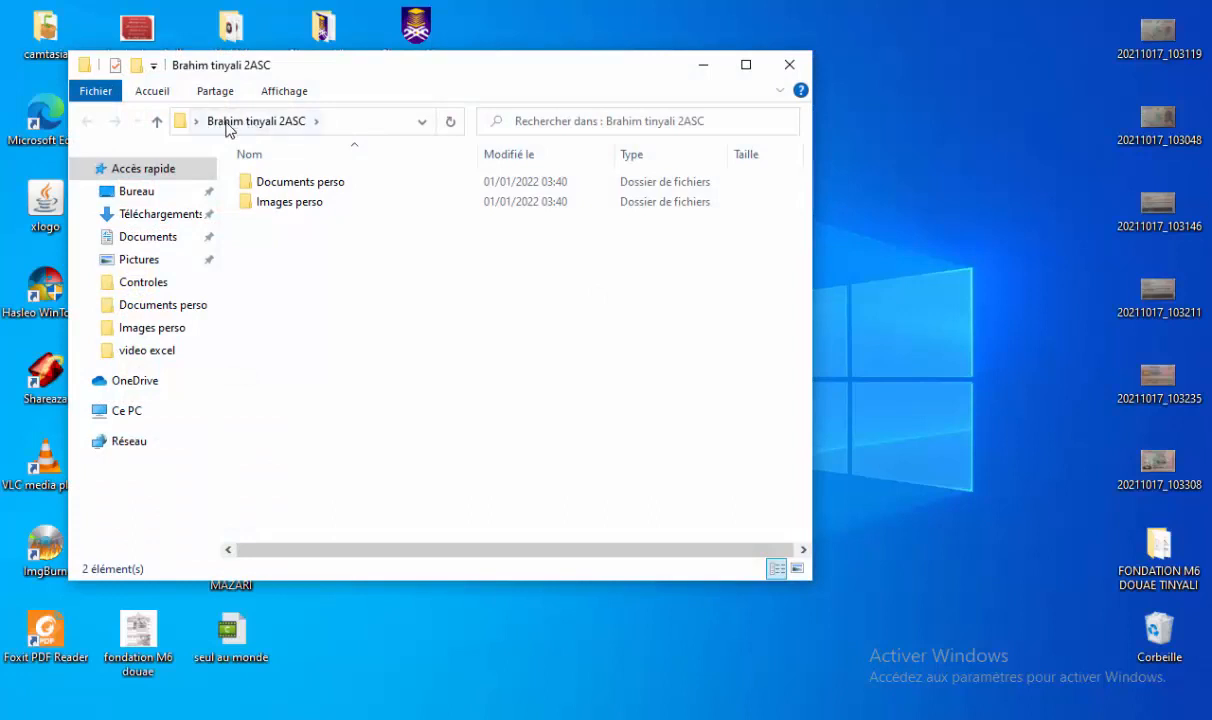
{"action": "left_click", "coordinate": [385, 132]}
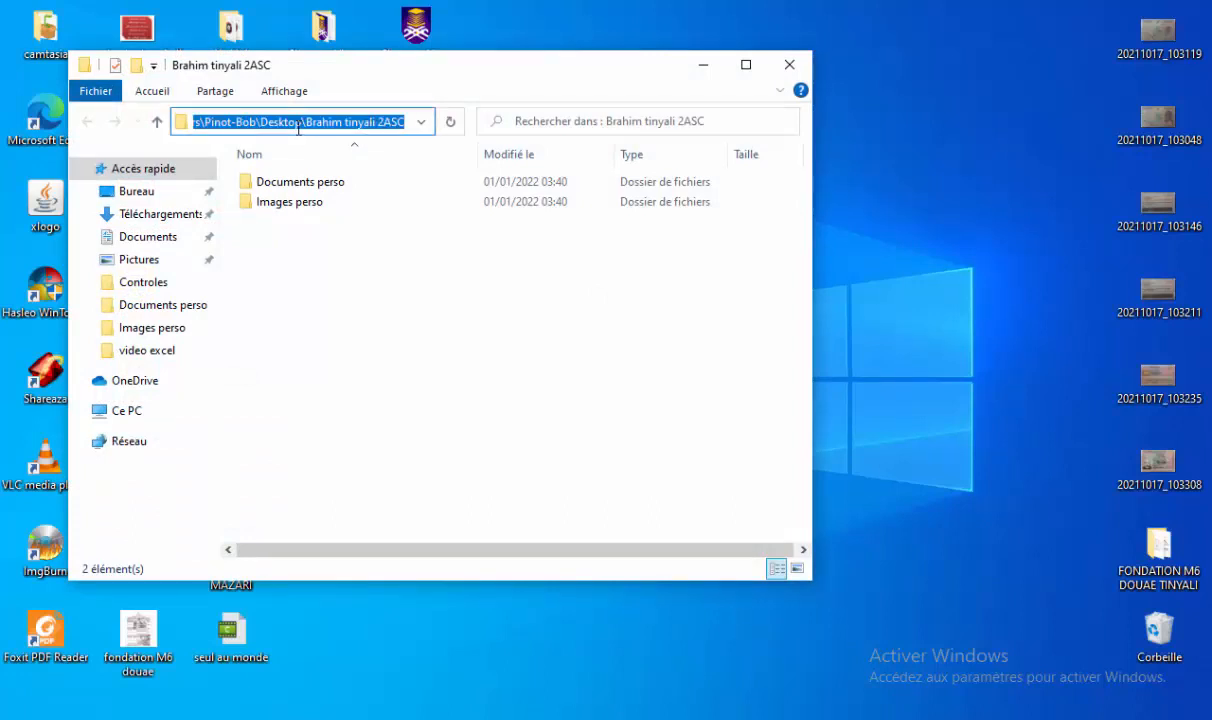
{"action": "left_click", "coordinate": [746, 64]}
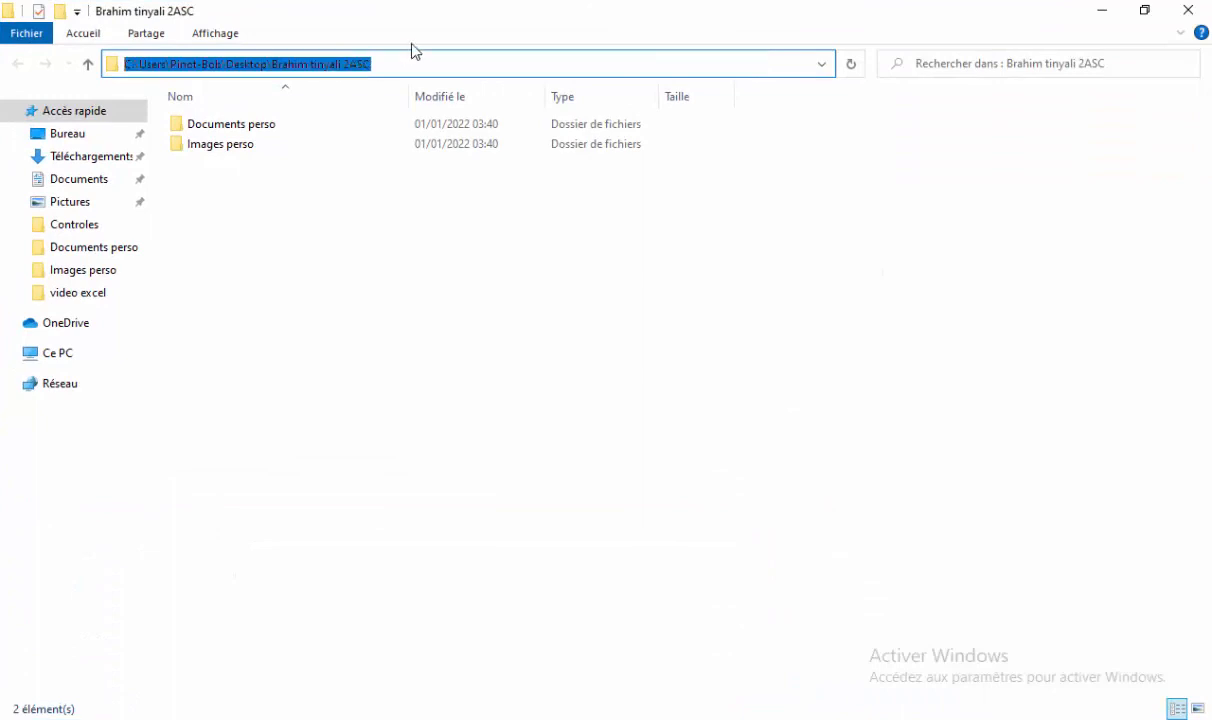
{"action": "left_click", "coordinate": [196, 66]}
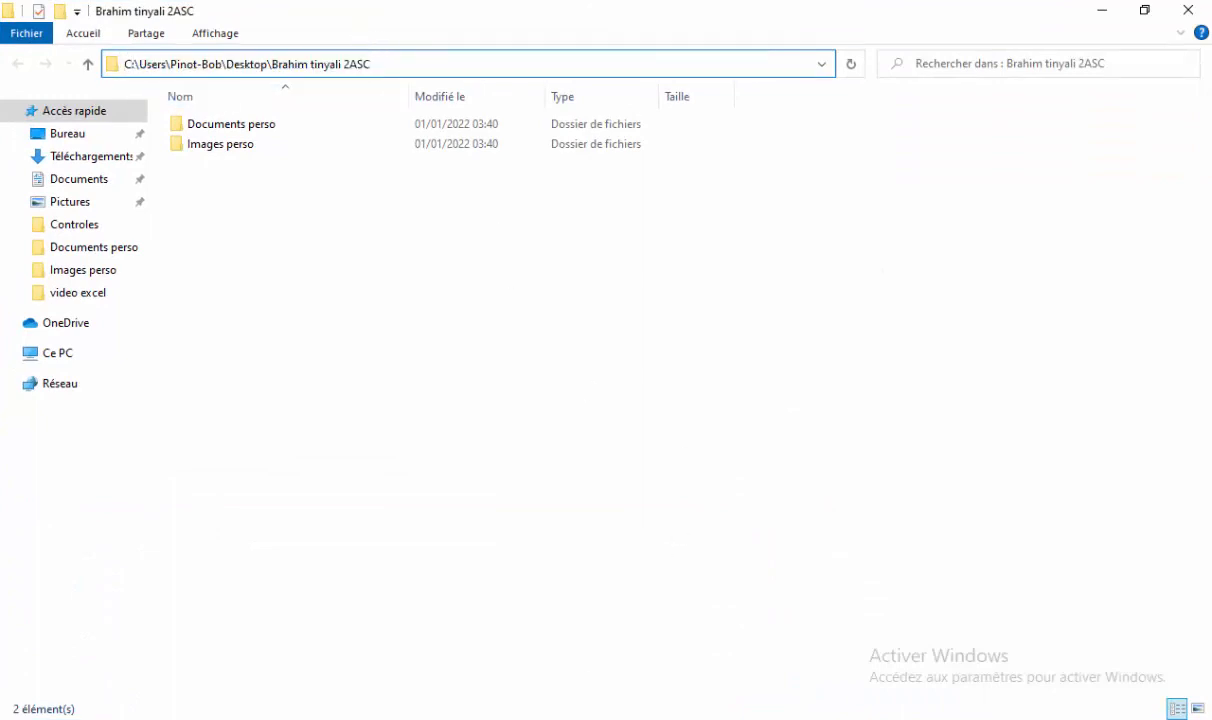
In the drive D: window, check the student's folder path, then return to the D: root.
{"action": "mouse_move", "coordinate": [563, 679]}
{"action": "left_click", "coordinate": [506, 674]}
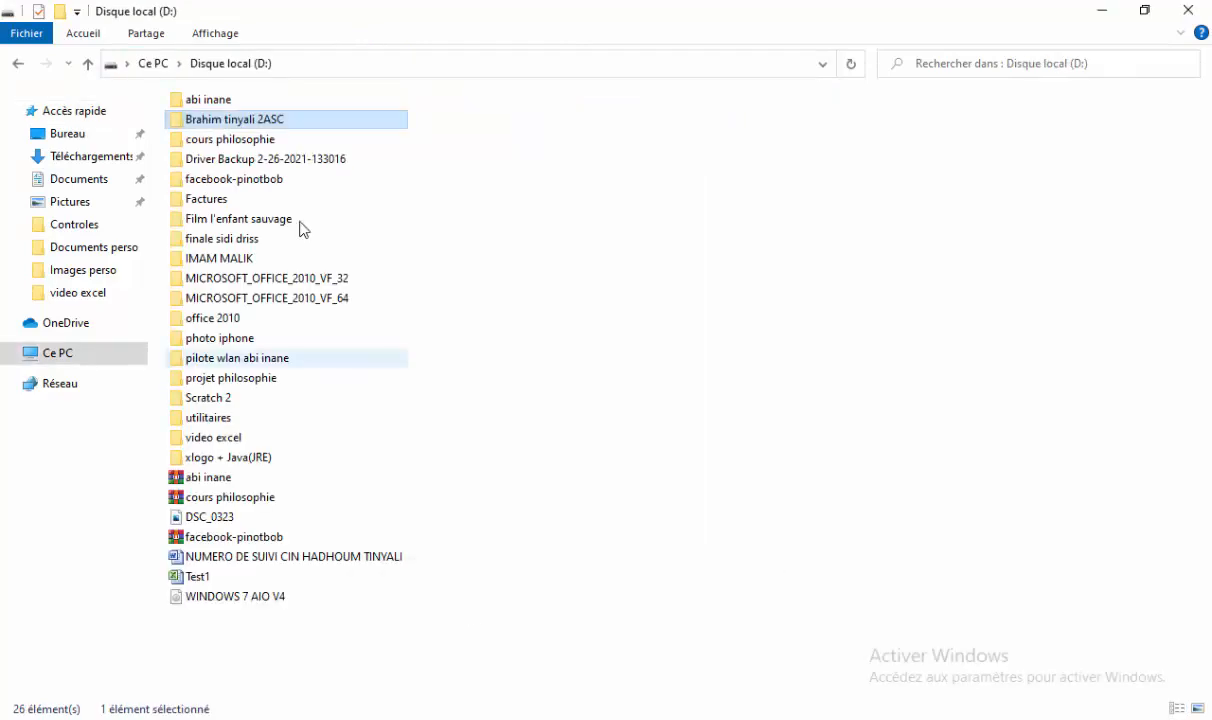
{"action": "double_click", "coordinate": [268, 121]}
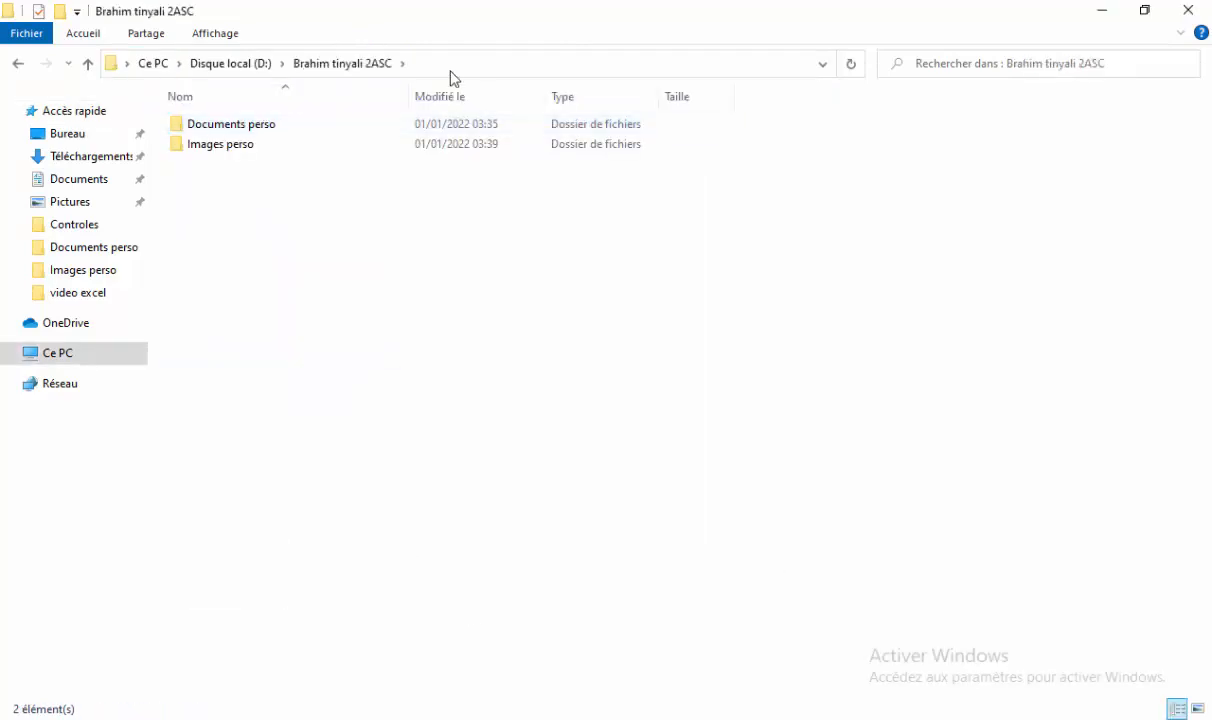
{"action": "left_click", "coordinate": [325, 64]}
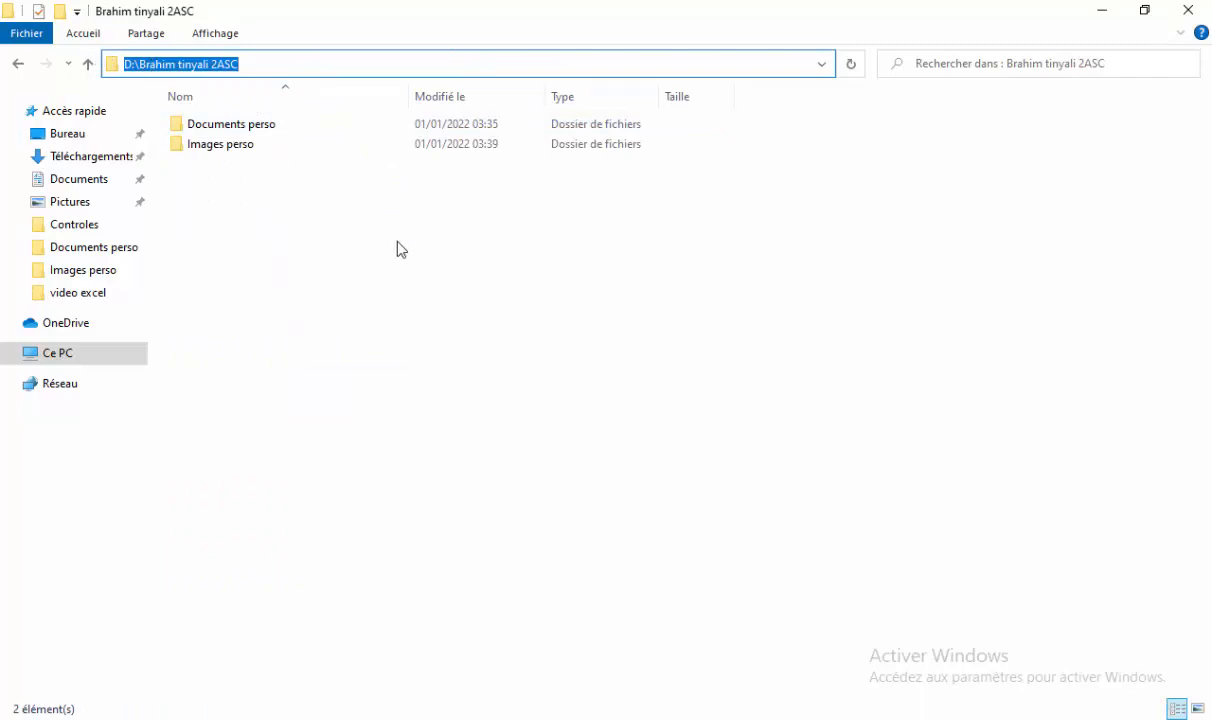
{"action": "left_click", "coordinate": [88, 64]}
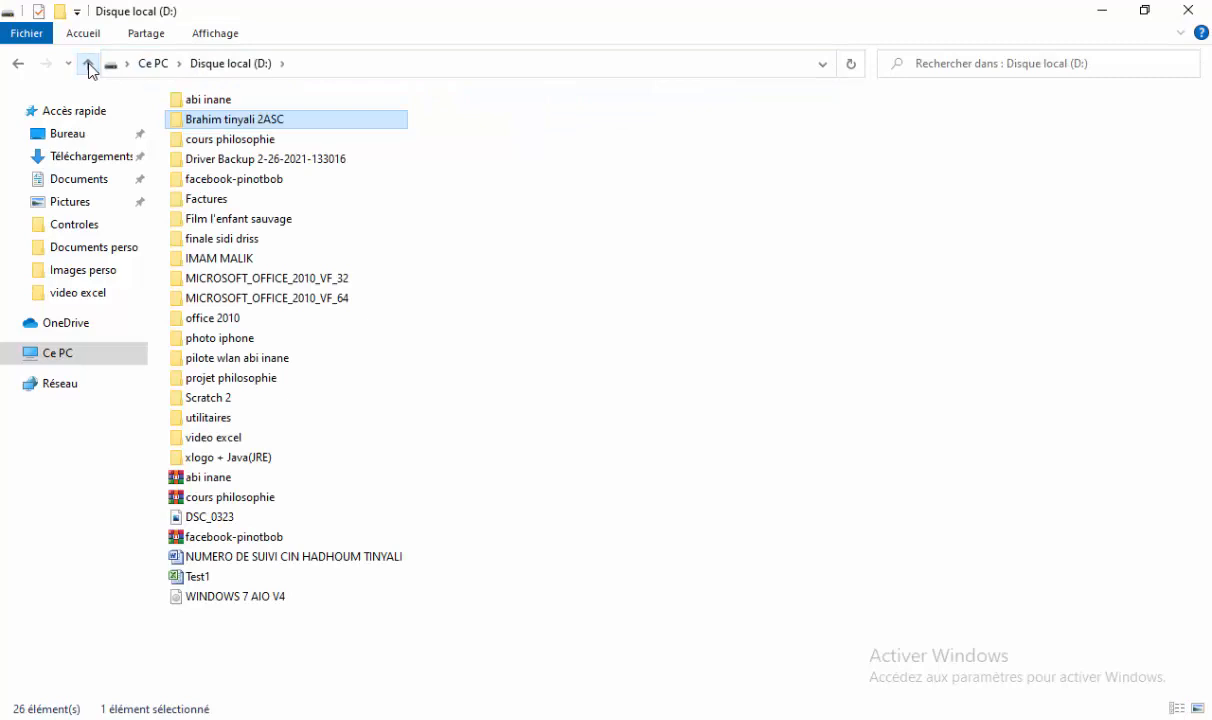
Send a shortcut of the student's folder to the desktop with Envoyer vers > Bureau.
{"action": "right_click", "coordinate": [236, 124]}
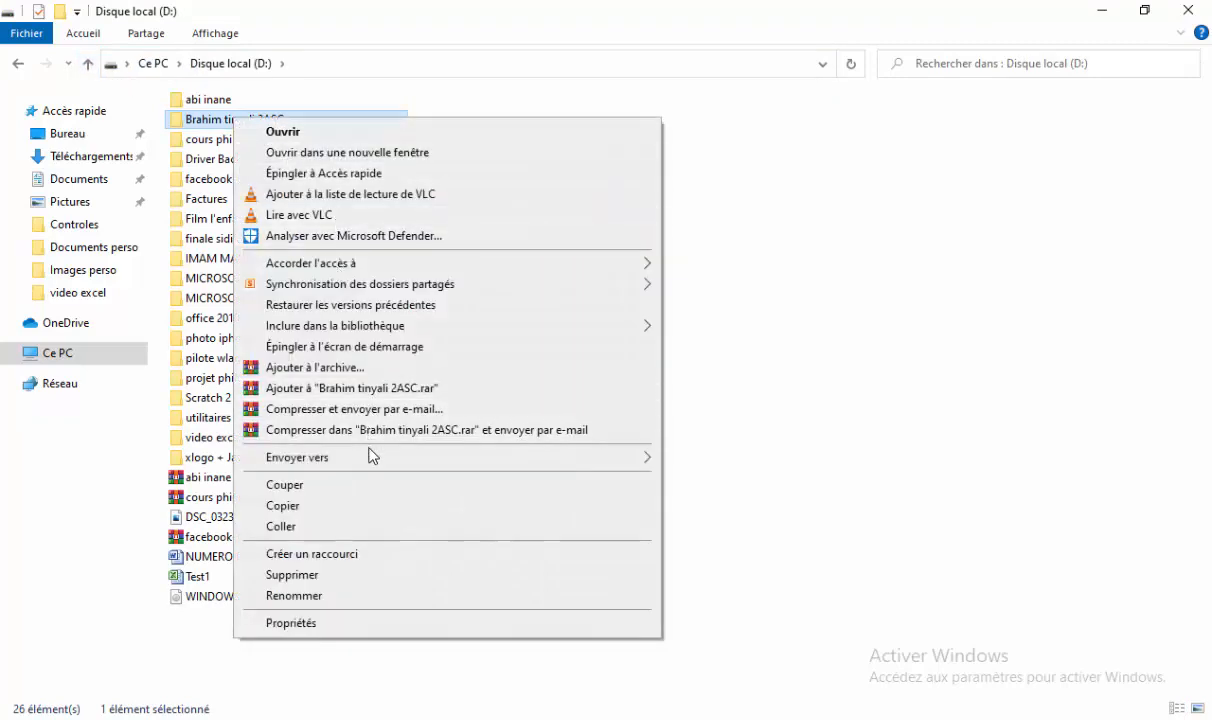
{"action": "mouse_move", "coordinate": [372, 462]}
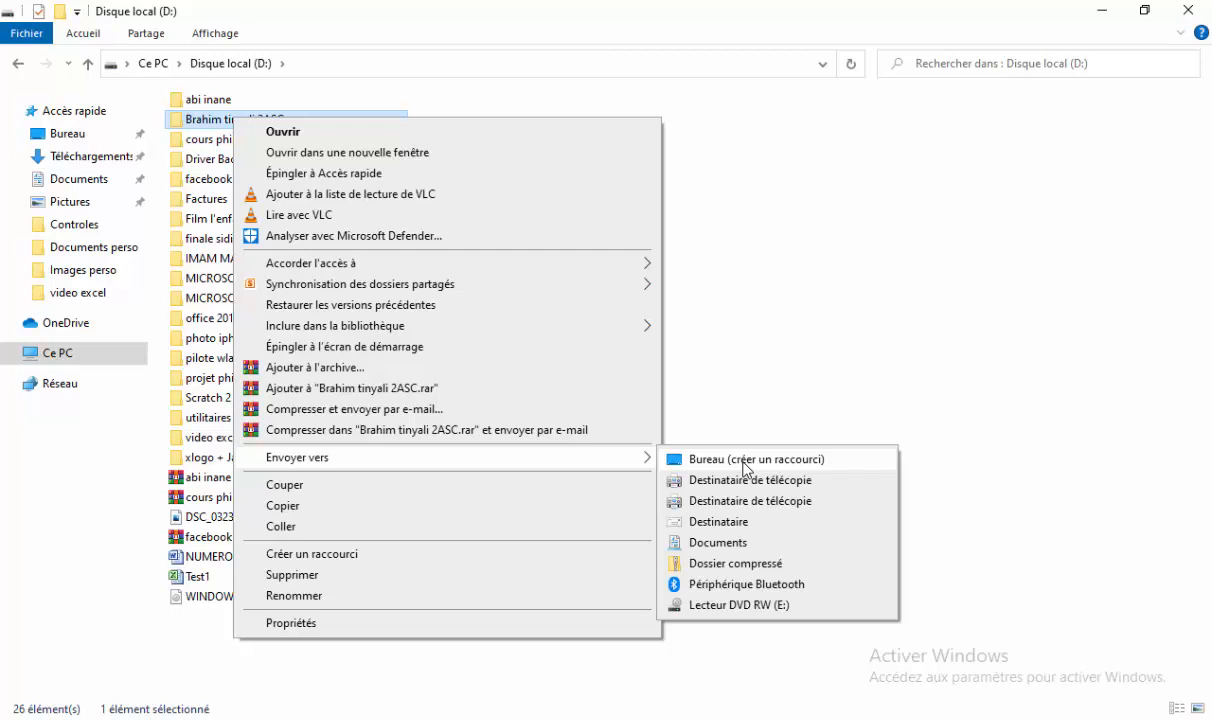
{"action": "left_click", "coordinate": [745, 462]}
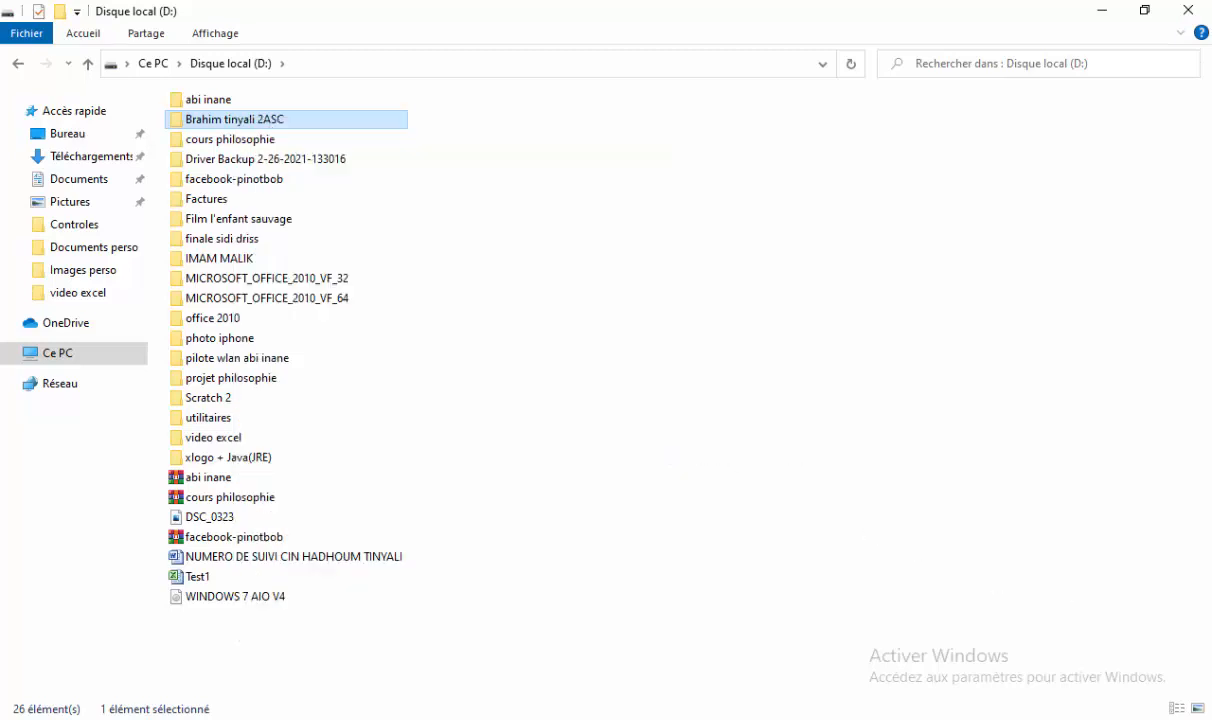
Open the new desktop shortcut, confirm it leads to the folder on D:, and return to Word.
{"action": "left_click", "coordinate": [1210, 718]}
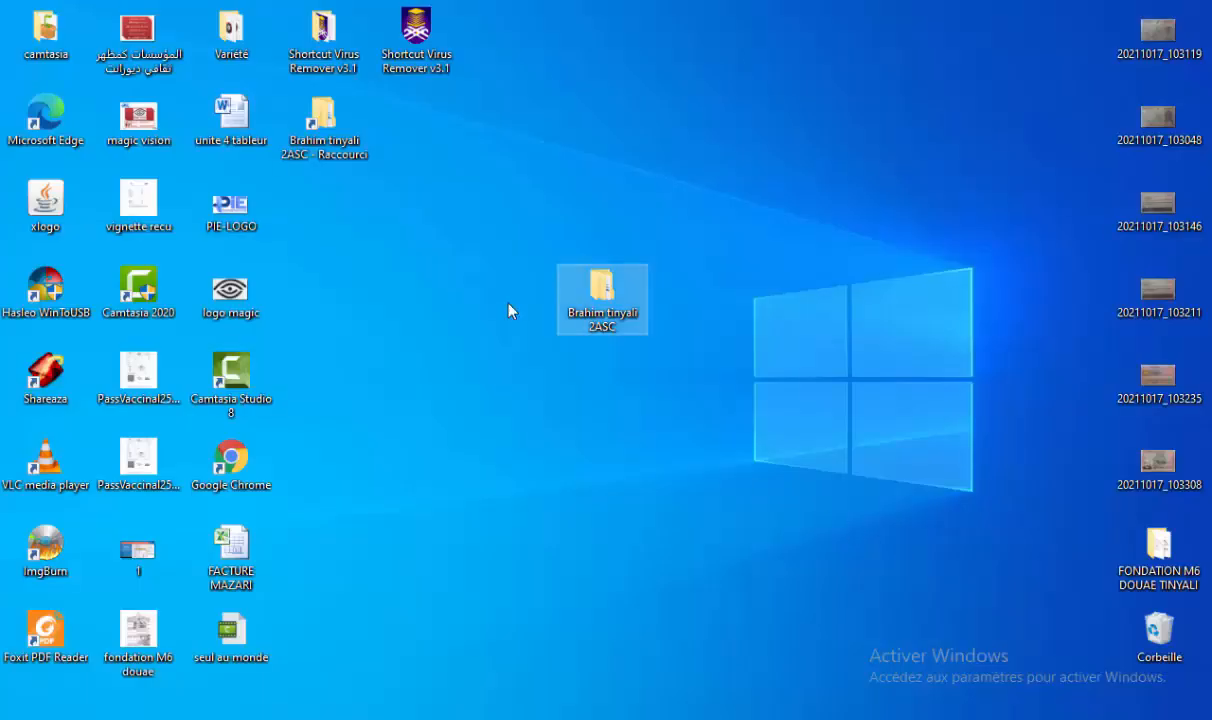
{"action": "left_click", "coordinate": [328, 135]}
{"action": "double_click", "coordinate": [328, 135]}
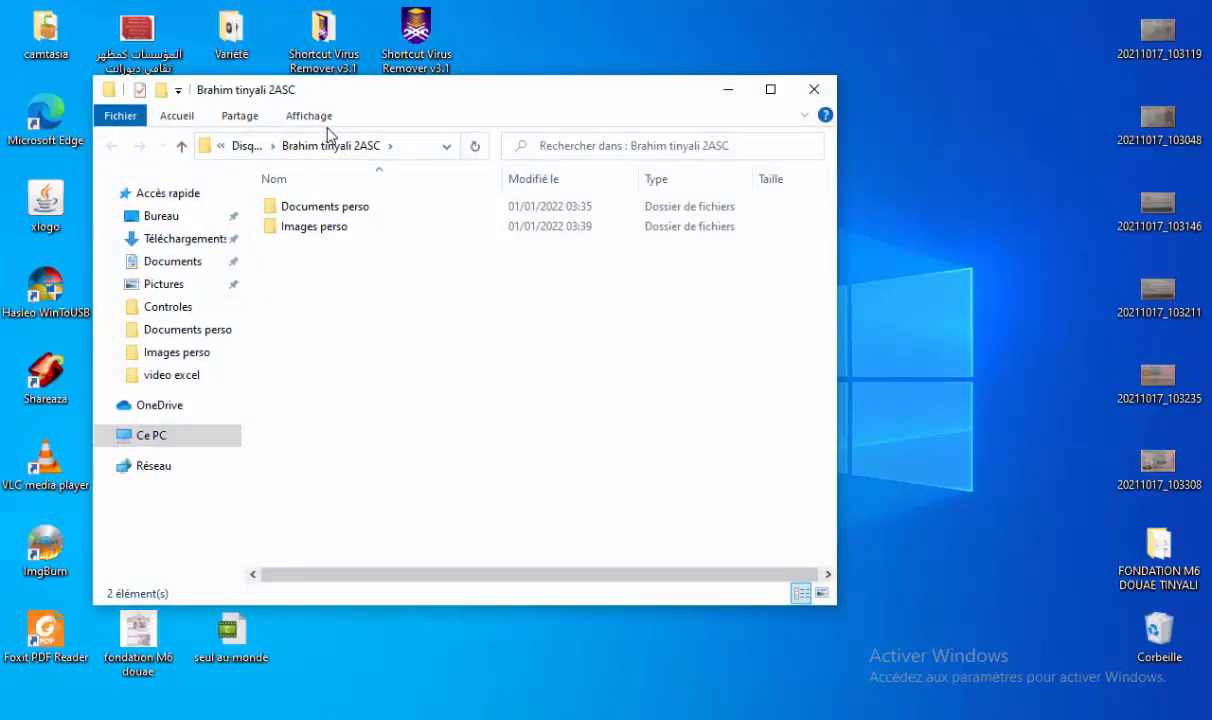
{"action": "double_click", "coordinate": [460, 96]}
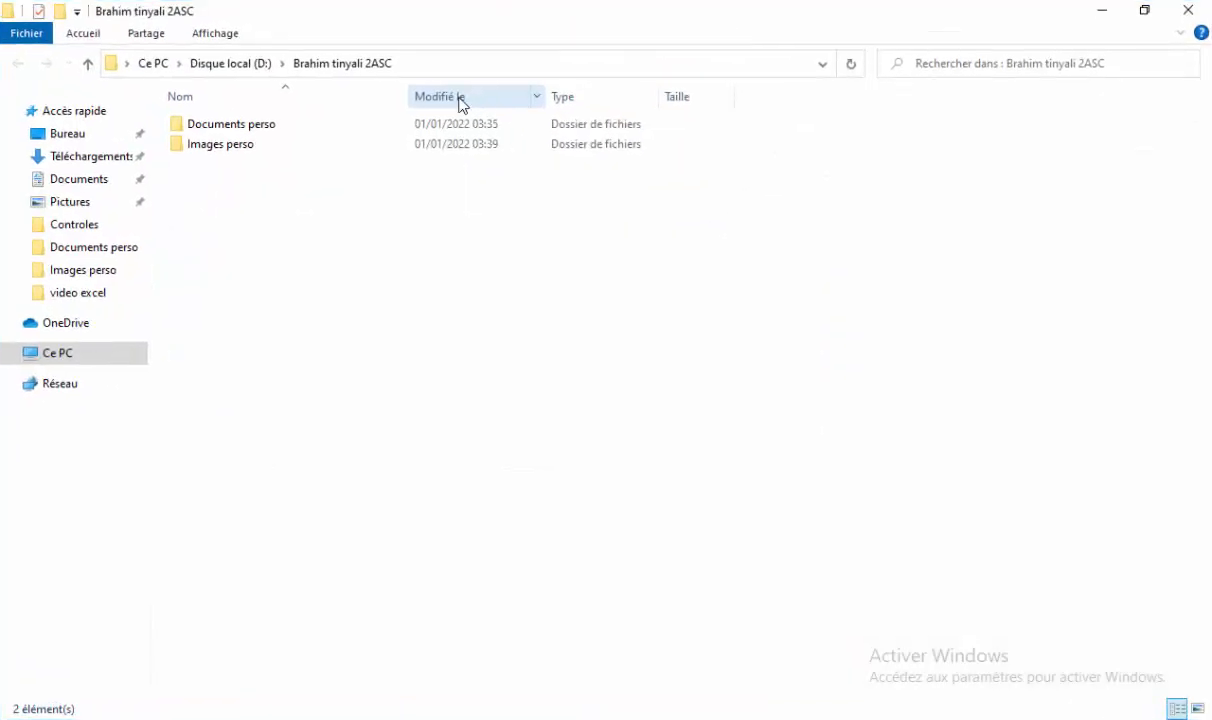
{"action": "left_click", "coordinate": [473, 68]}
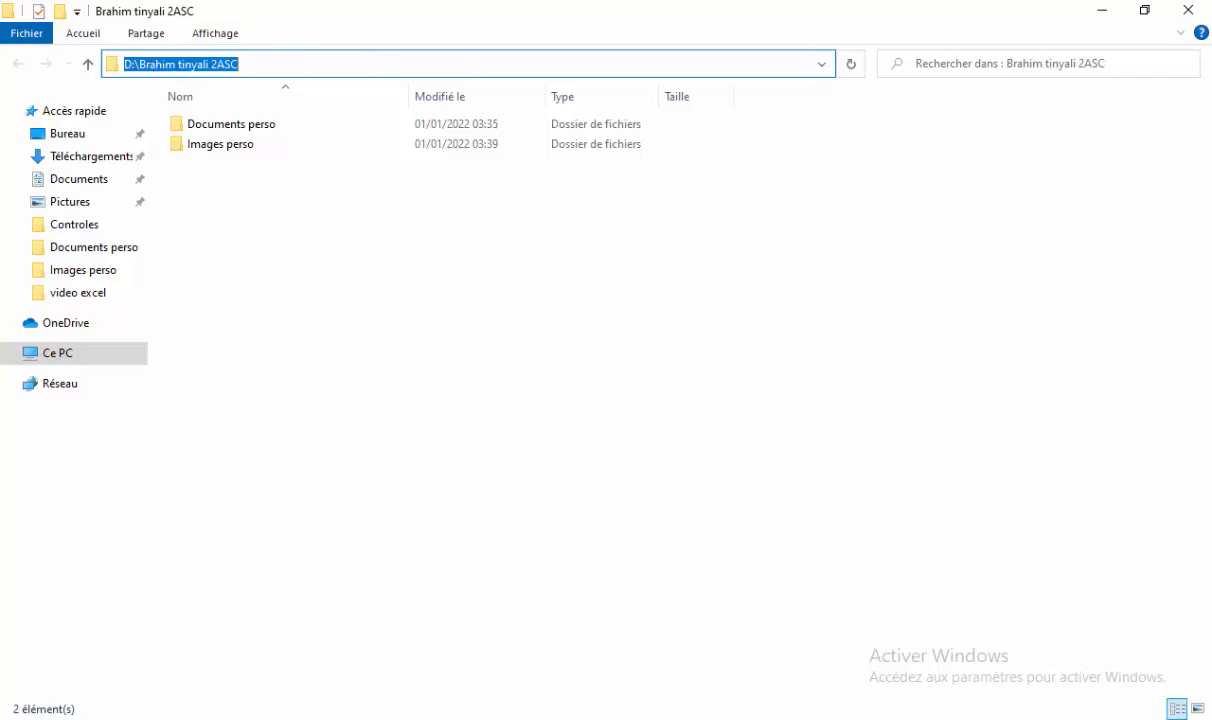
{"action": "key", "text": "alt+Tab"}
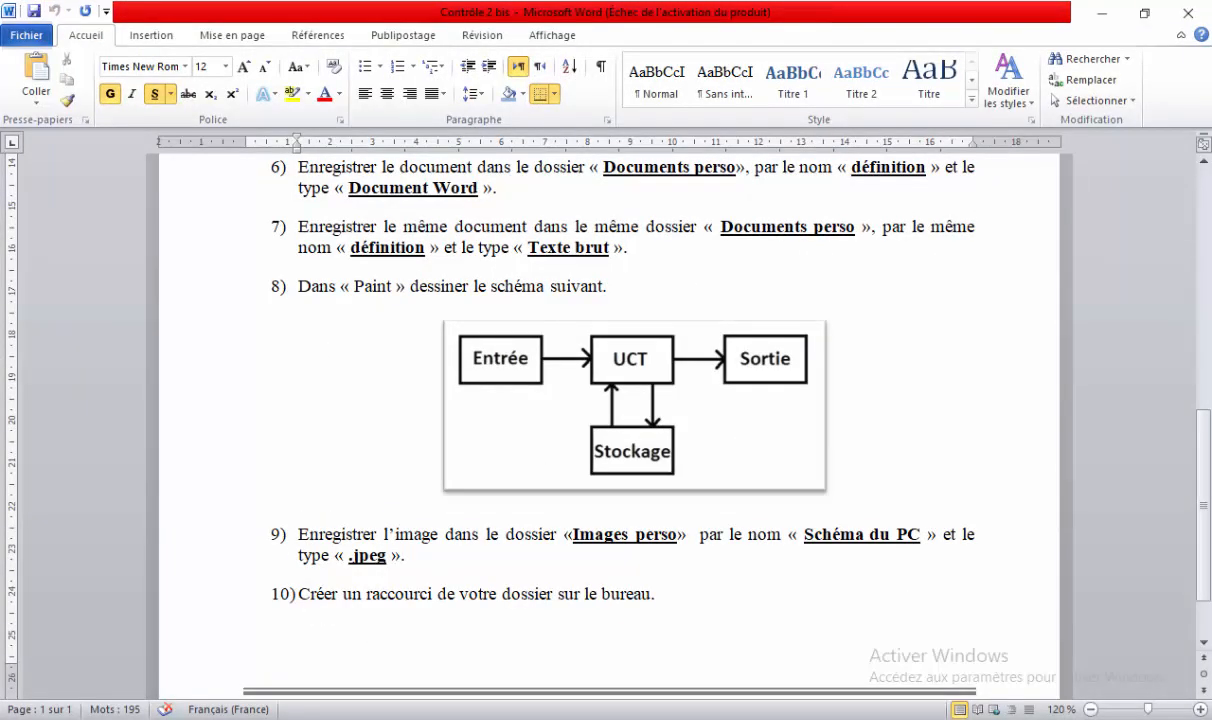